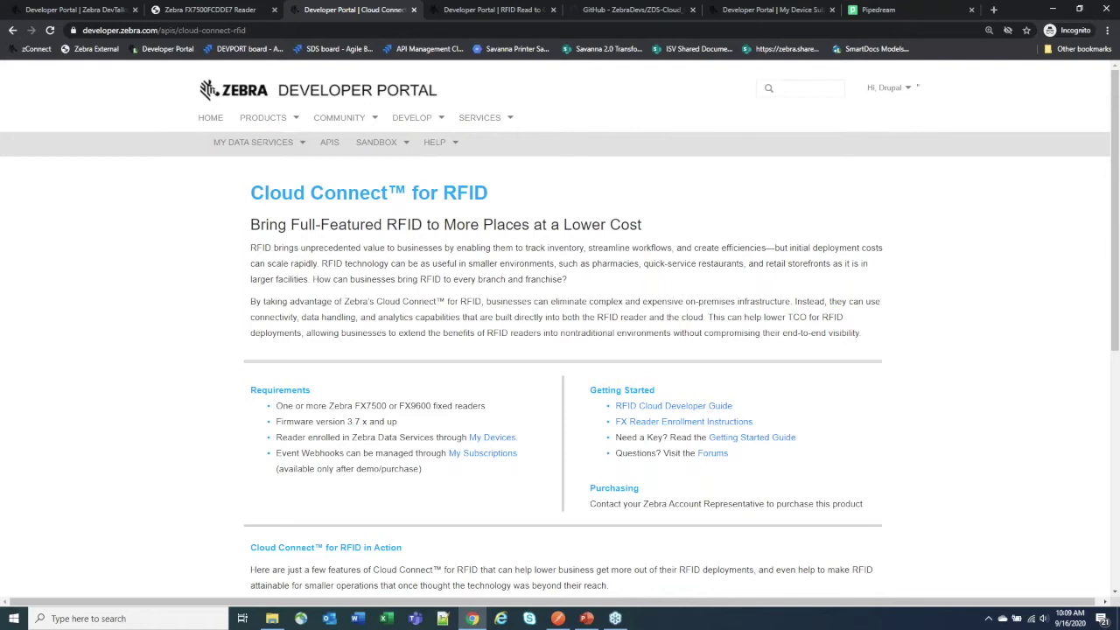
Step: Leave the browser and play the Fixed_Reader_Enrollment video from the Videos folder
{"action": "key", "text": "alt+Tab"}
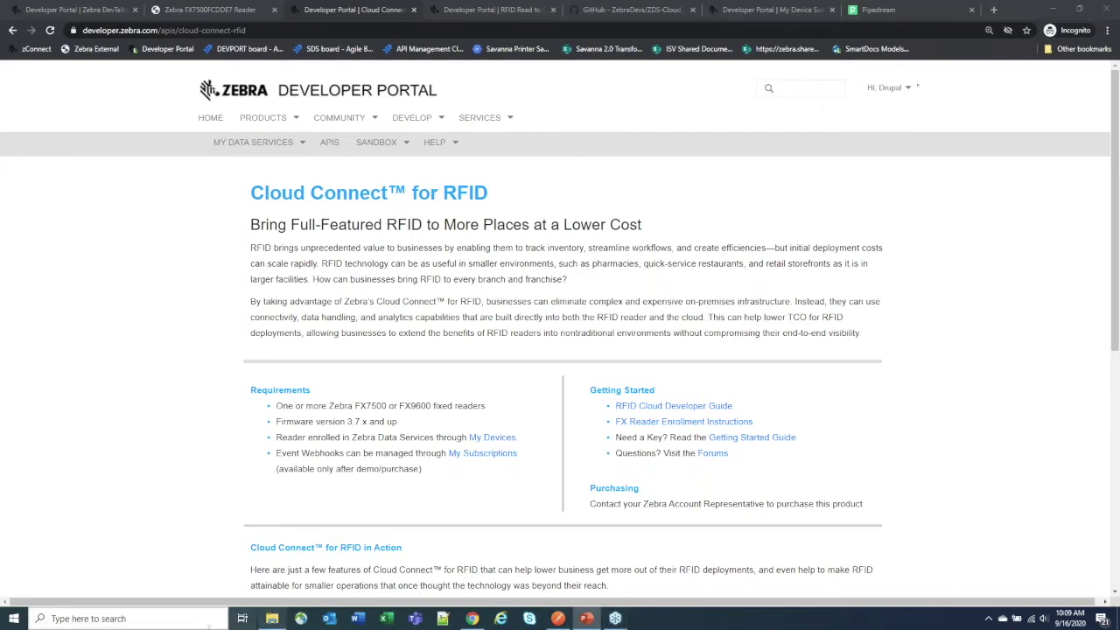
{"action": "left_click", "coordinate": [272, 619]}
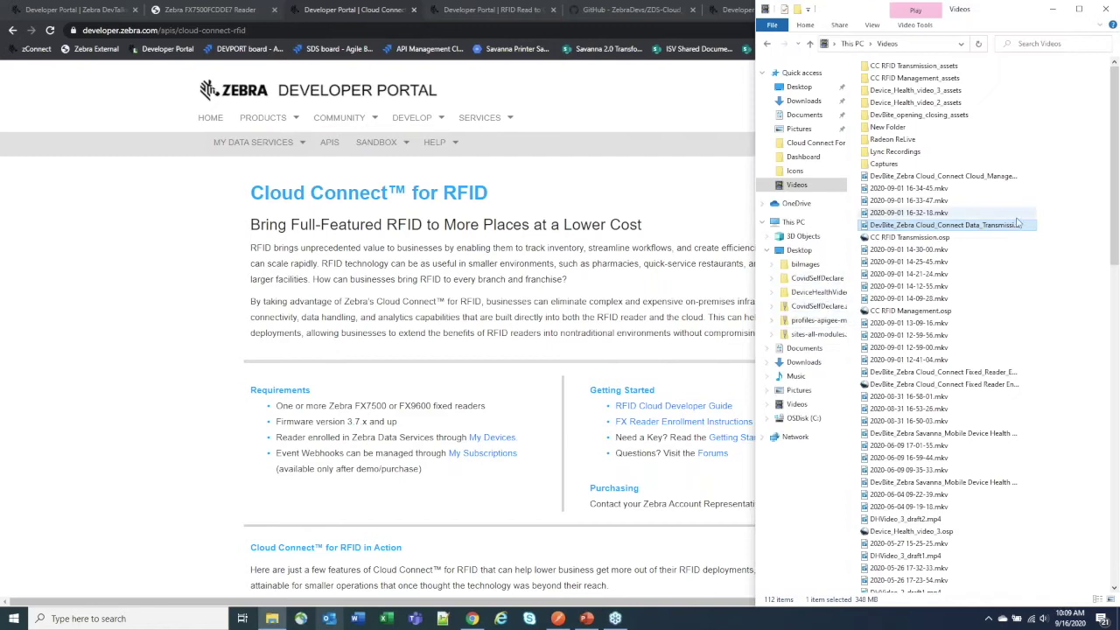
{"action": "double_click", "coordinate": [1000, 376]}
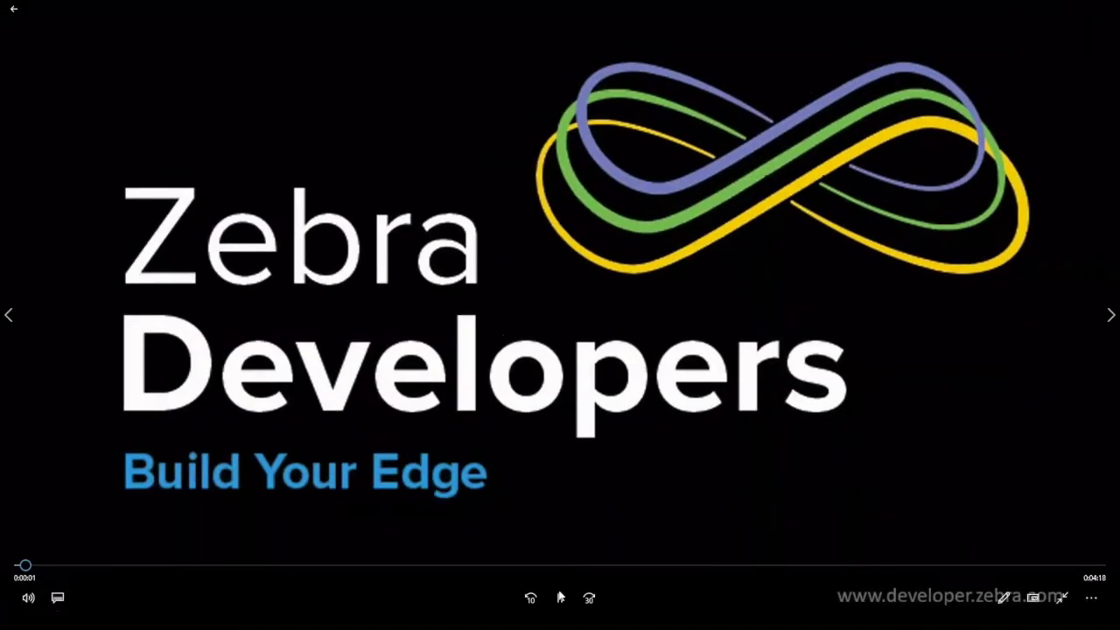
Step: Pause, then resume the enrollment video until the reader's User Login page appears
{"action": "left_click", "coordinate": [560, 598]}
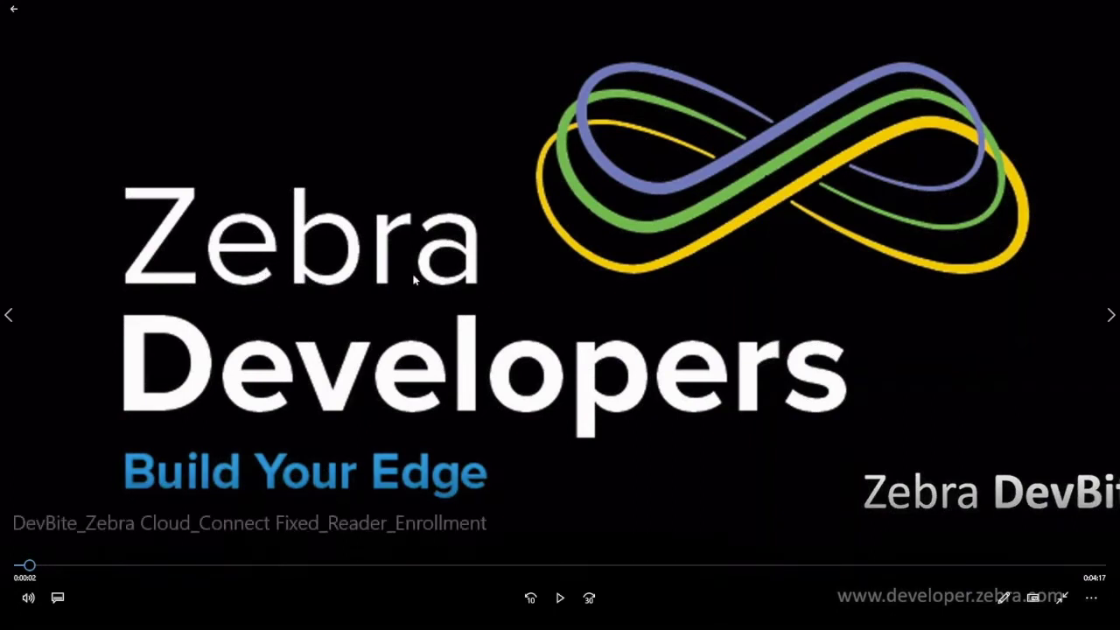
{"action": "left_click", "coordinate": [560, 598]}
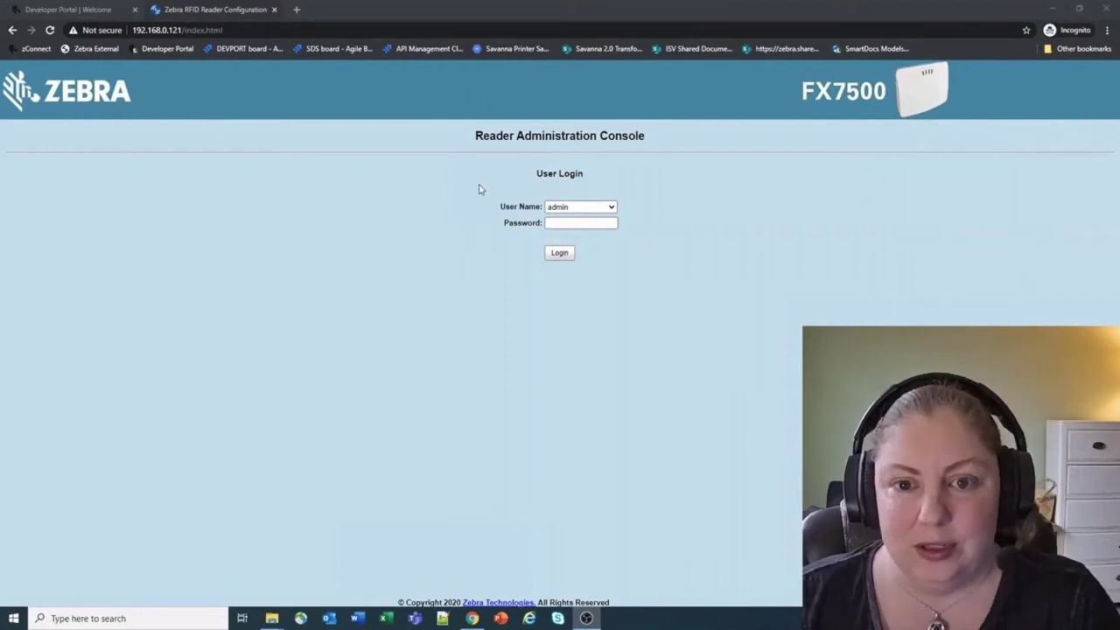
Step: Resume the video and log in to the FX7500 console as admin with the reader password
{"action": "mouse_move", "coordinate": [560, 597]}
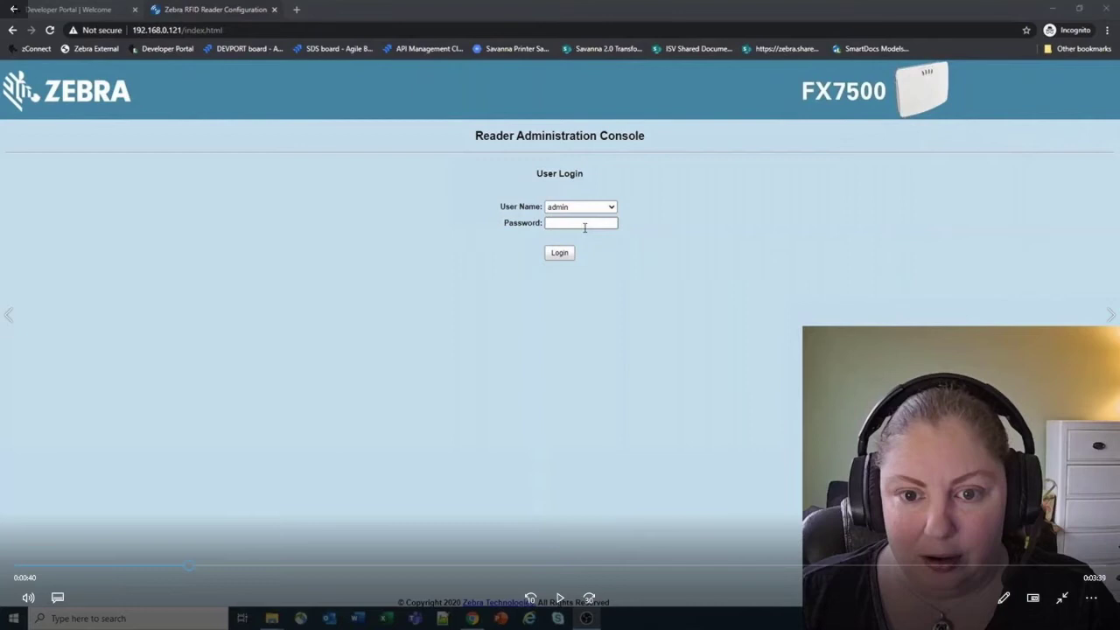
{"action": "left_click", "coordinate": [563, 598]}
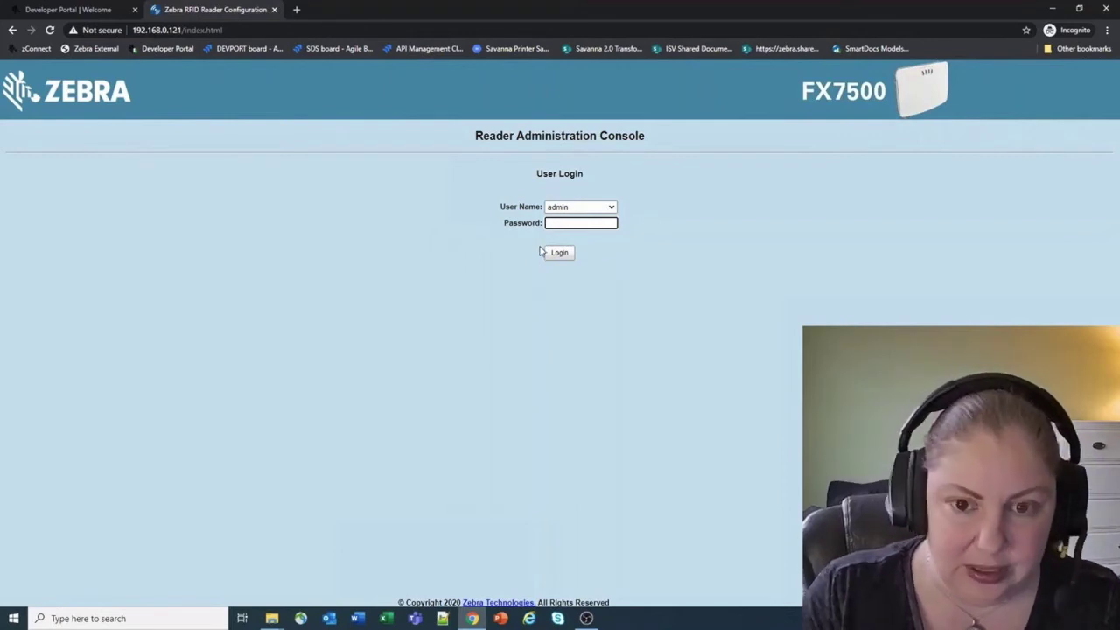
{"action": "type", "text": "change"}
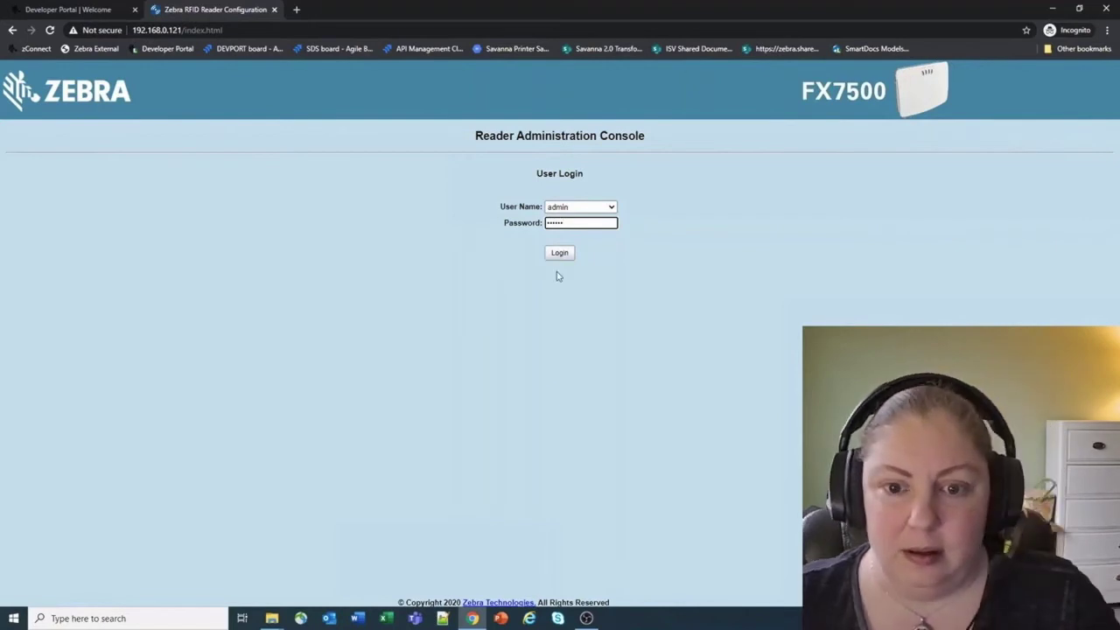
{"action": "left_click", "coordinate": [556, 253]}
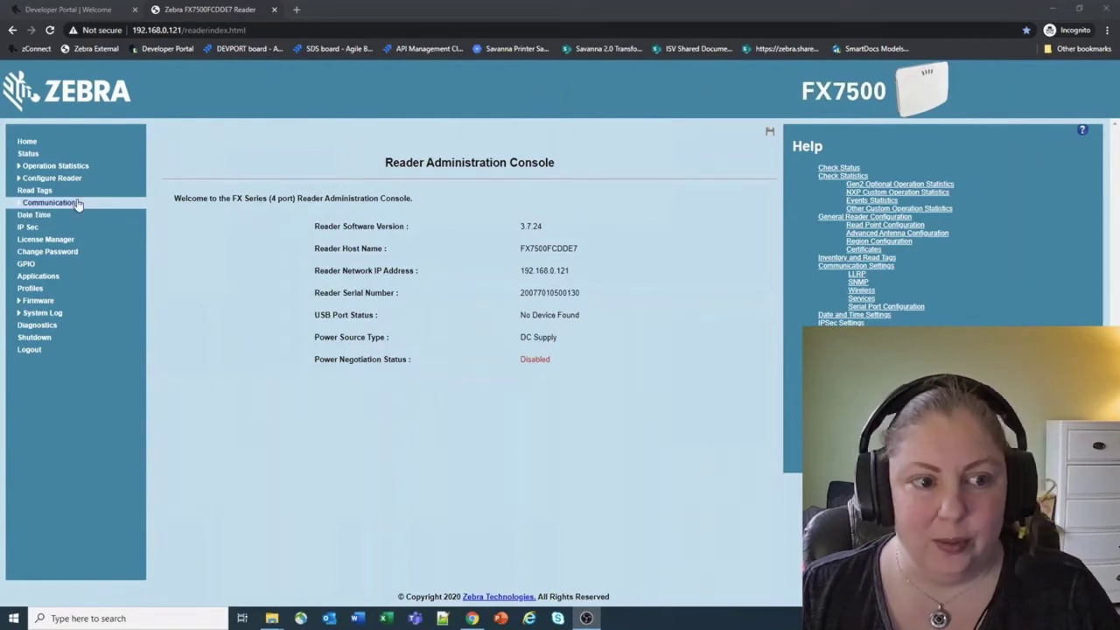
Step: Check Communication > Cloud showing Not enrolled, then go back to the Developer Portal tab
{"action": "left_click", "coordinate": [50, 203]}
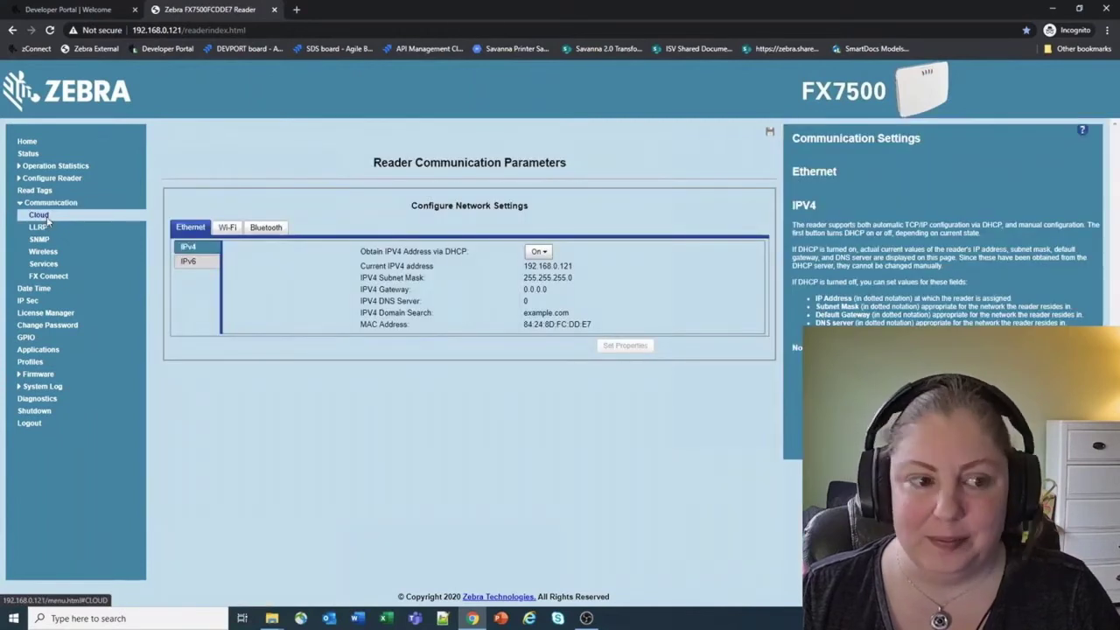
{"action": "left_click", "coordinate": [41, 215]}
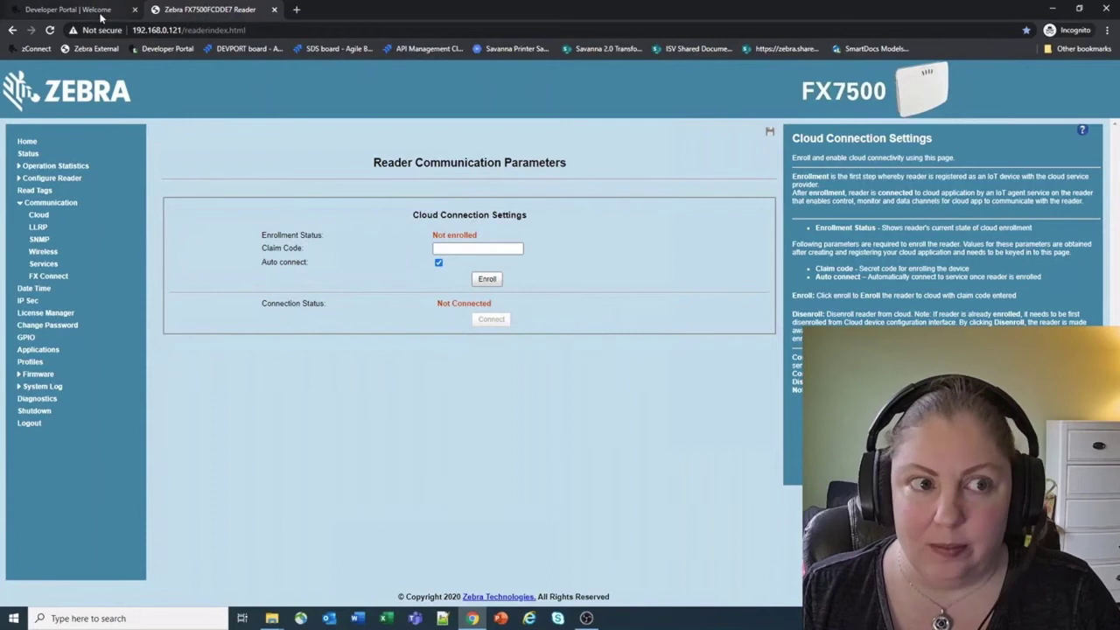
{"action": "left_click", "coordinate": [97, 10]}
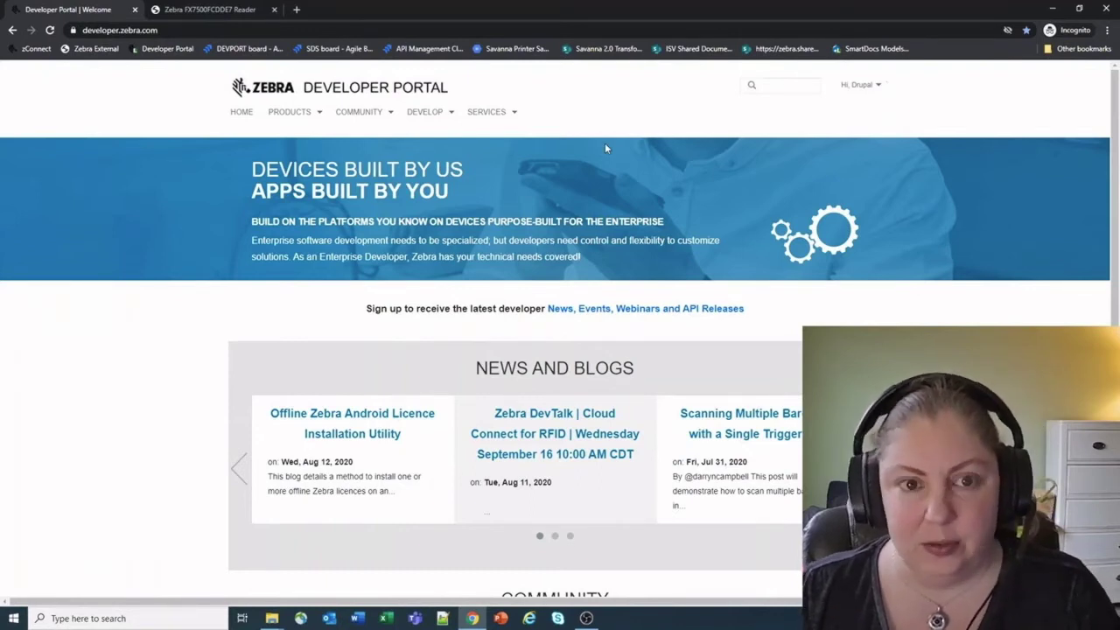
Step: Navigate via Products > Platforms > Zebra Data Services to the empty My Devices list
{"action": "left_click", "coordinate": [361, 114]}
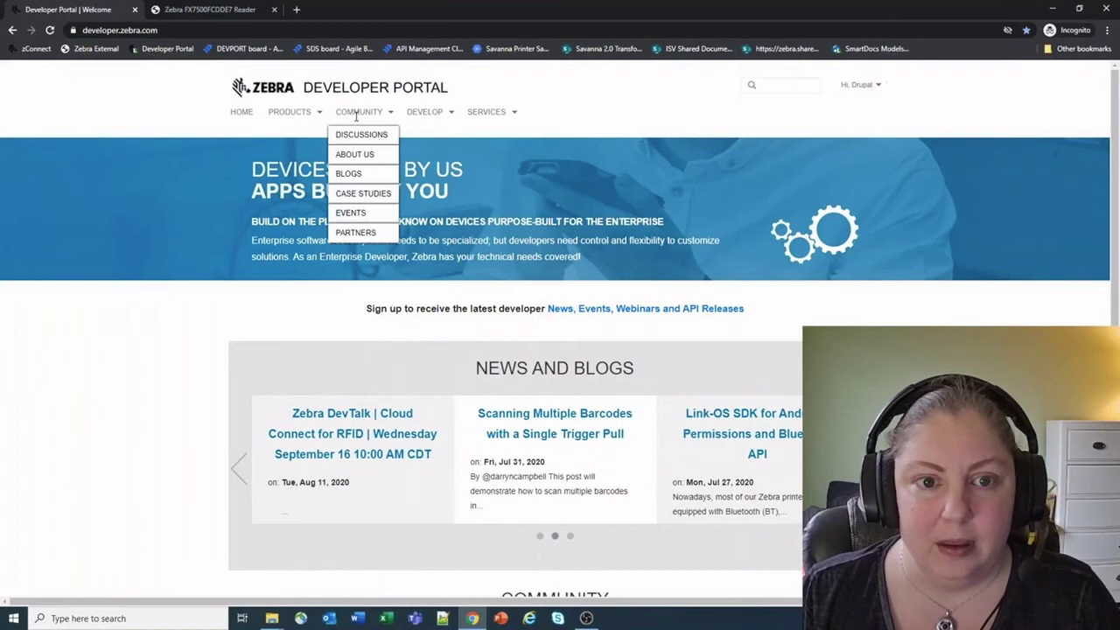
{"action": "left_click", "coordinate": [294, 114]}
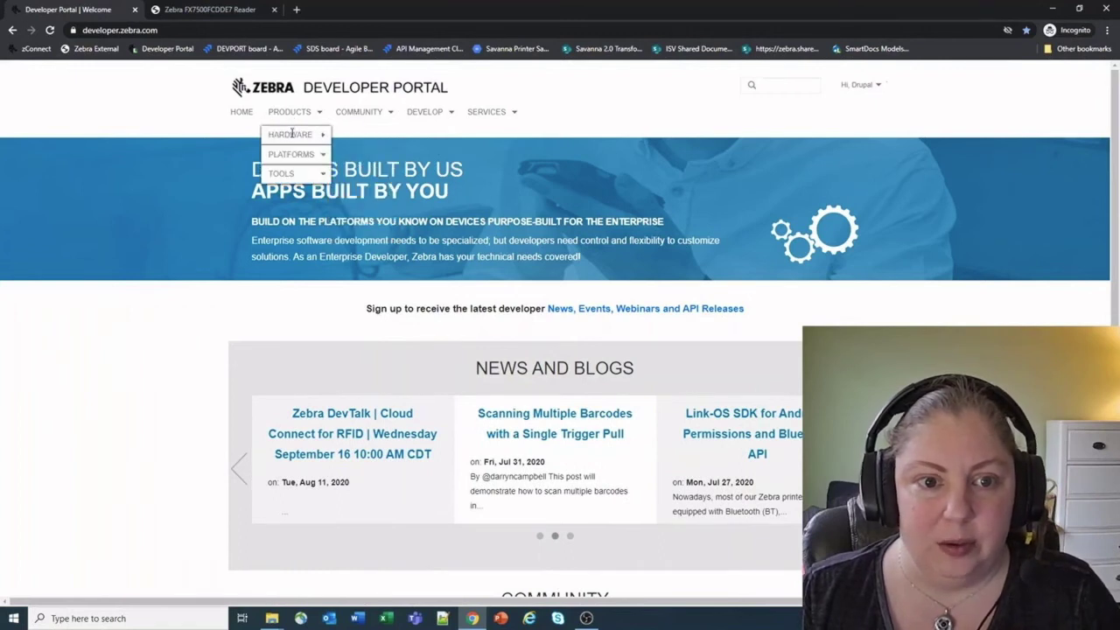
{"action": "mouse_move", "coordinate": [292, 134]}
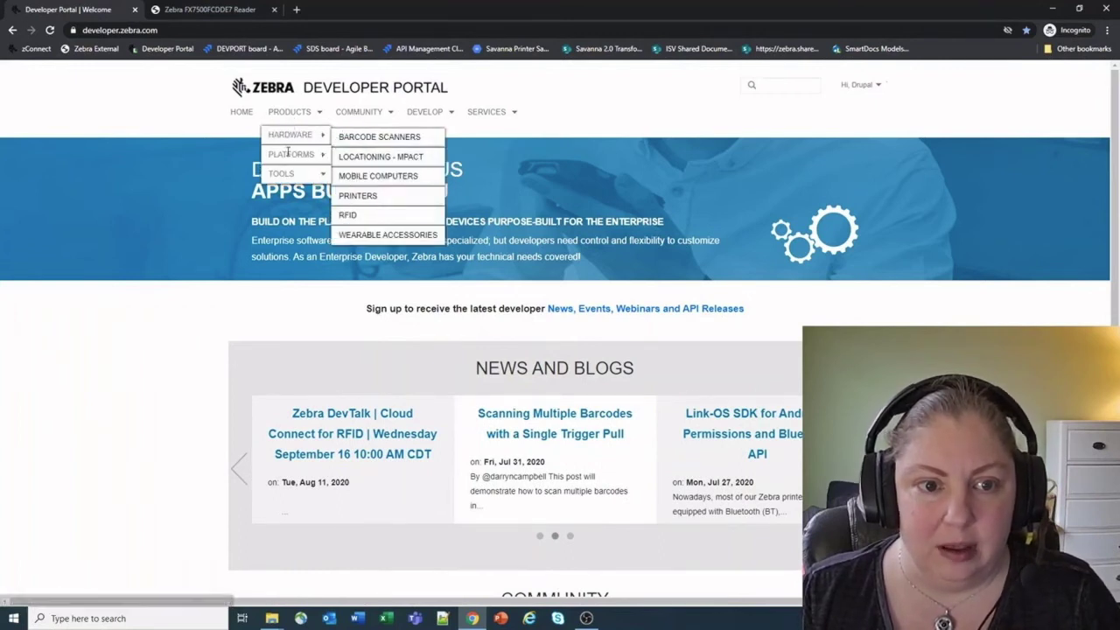
{"action": "left_click", "coordinate": [361, 217]}
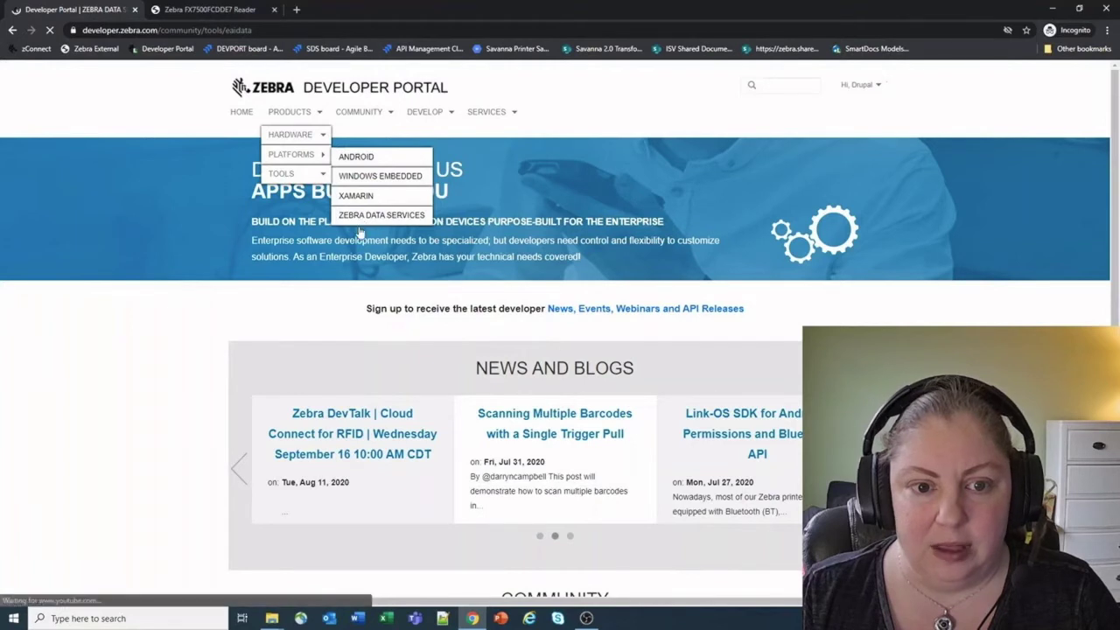
{"action": "mouse_move", "coordinate": [278, 196]}
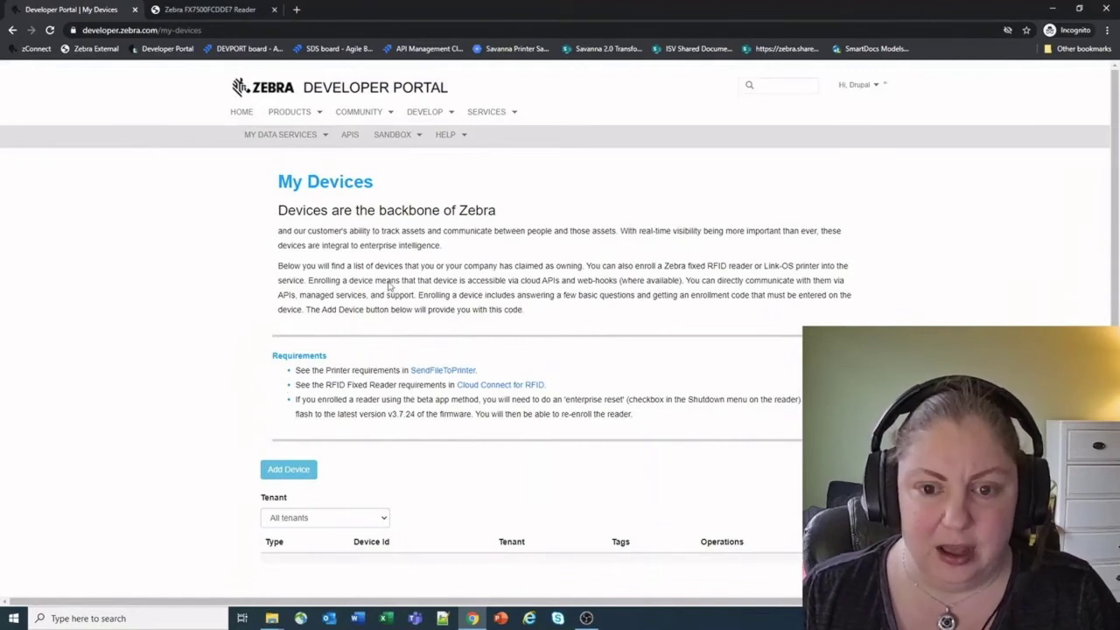
Step: Add a device of type Reader under the current tenant and get its claim token
{"action": "left_click", "coordinate": [296, 472]}
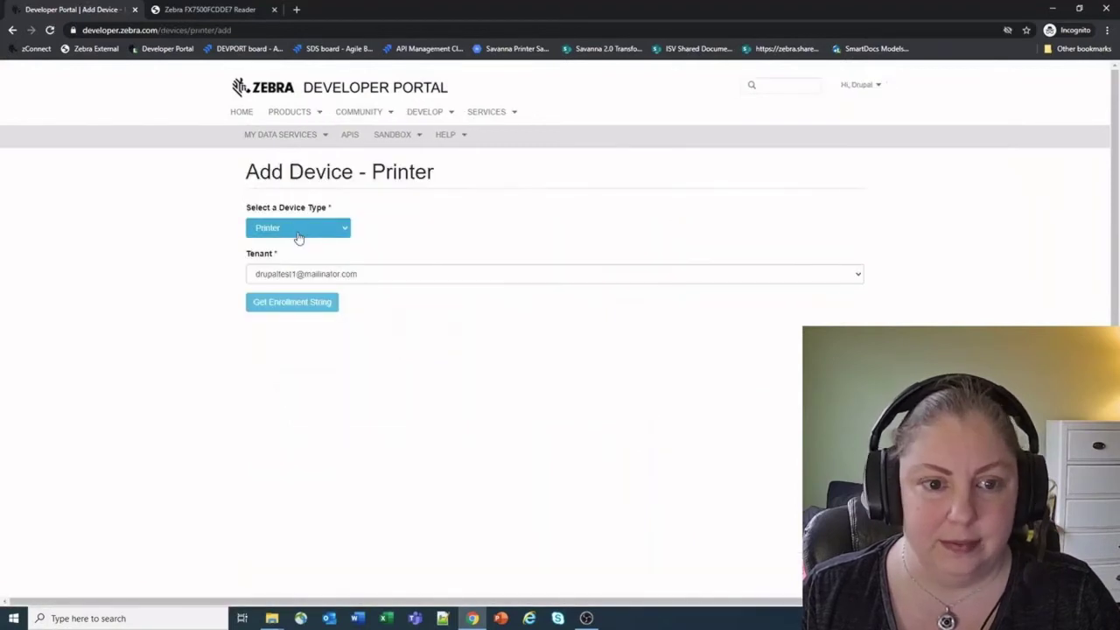
{"action": "left_click", "coordinate": [337, 229]}
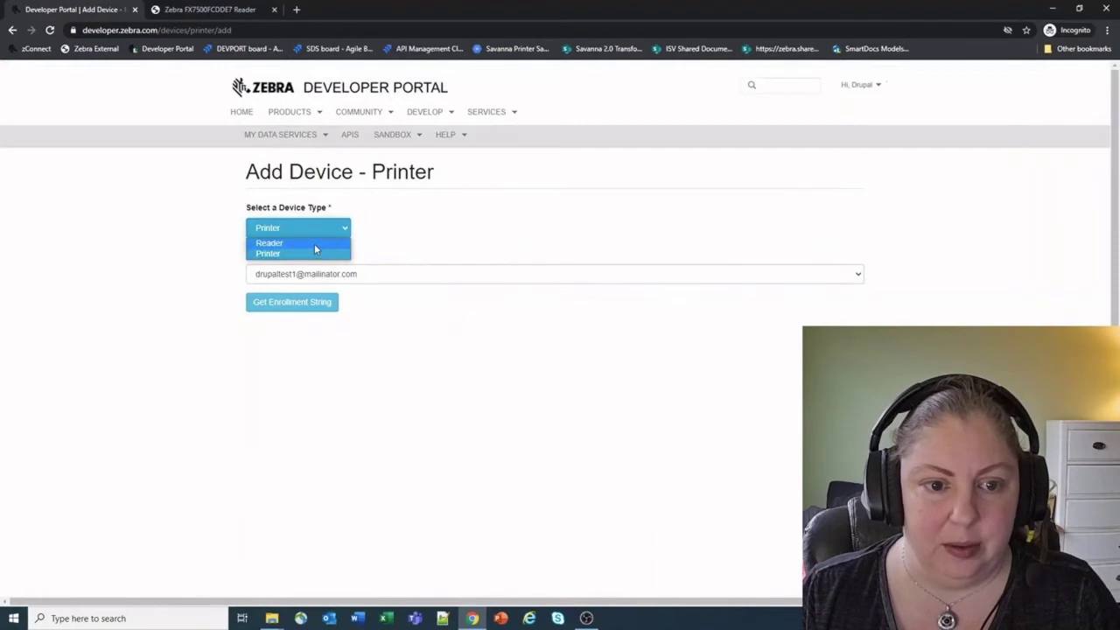
{"action": "left_click", "coordinate": [316, 243]}
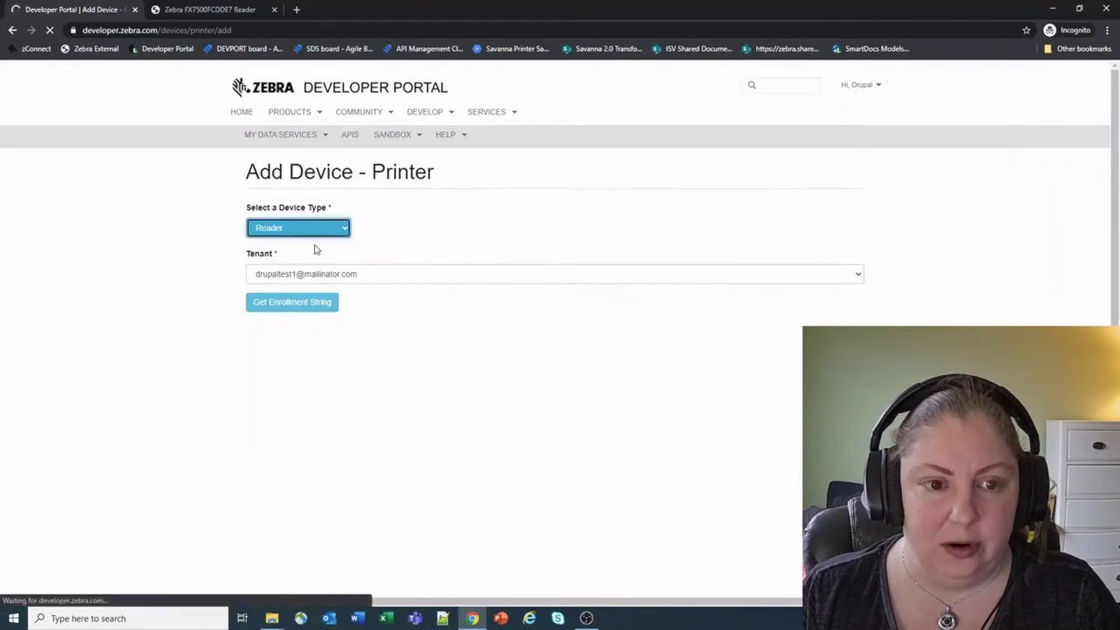
{"action": "left_click", "coordinate": [369, 276]}
{"action": "left_click", "coordinate": [343, 282]}
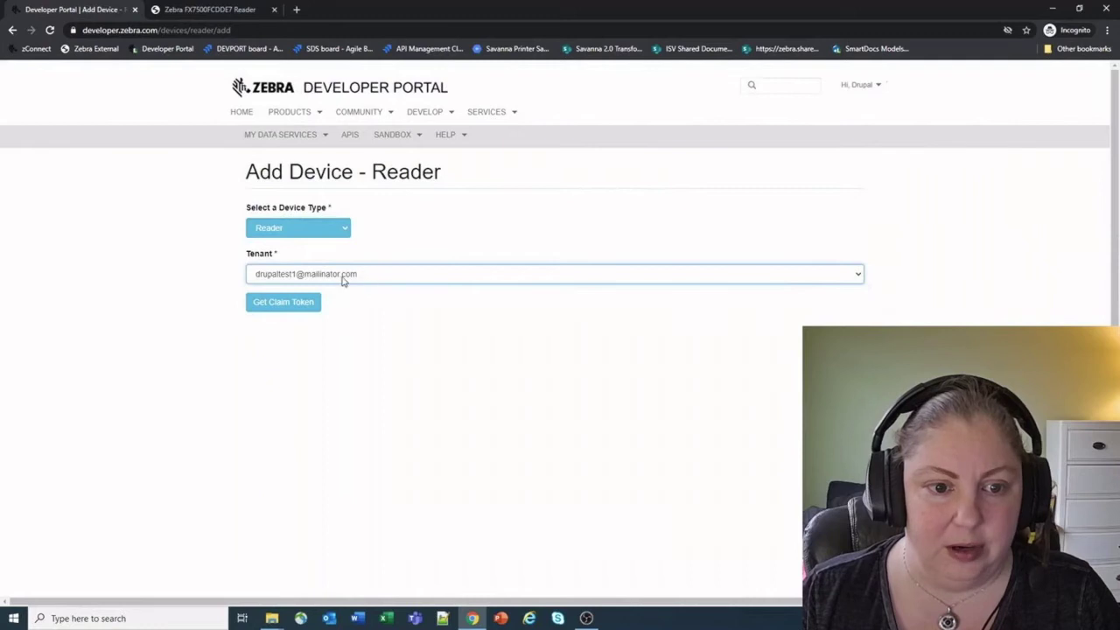
{"action": "left_click", "coordinate": [286, 304]}
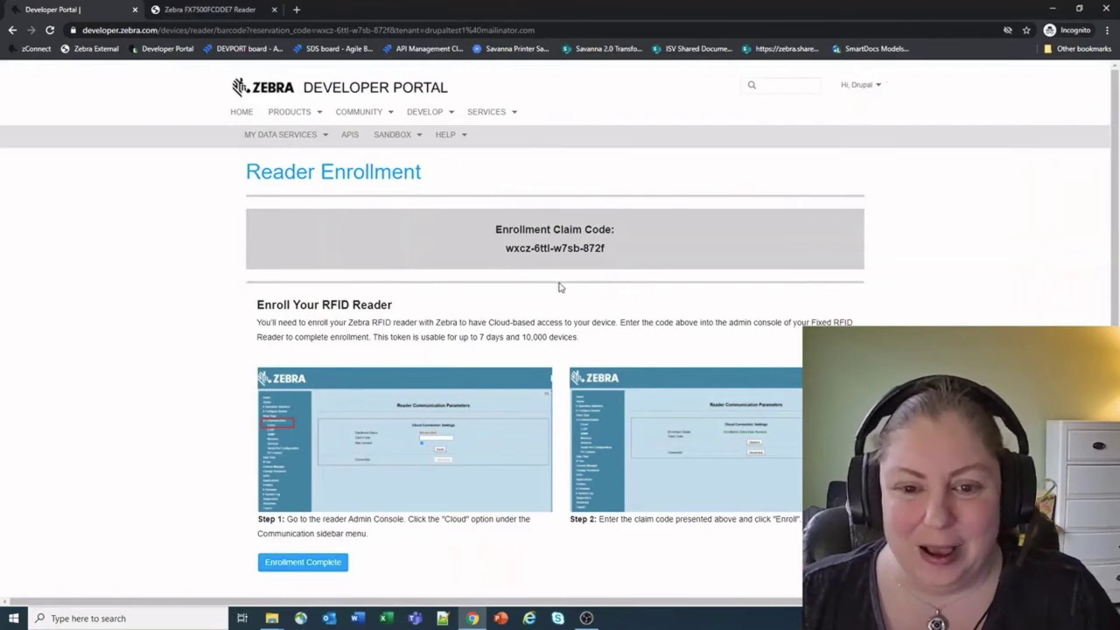
Step: Copy the enrollment claim code and paste it into the reader console's Claim Code field
{"action": "left_click_drag", "start_coordinate": [505, 247], "coordinate": [610, 252]}
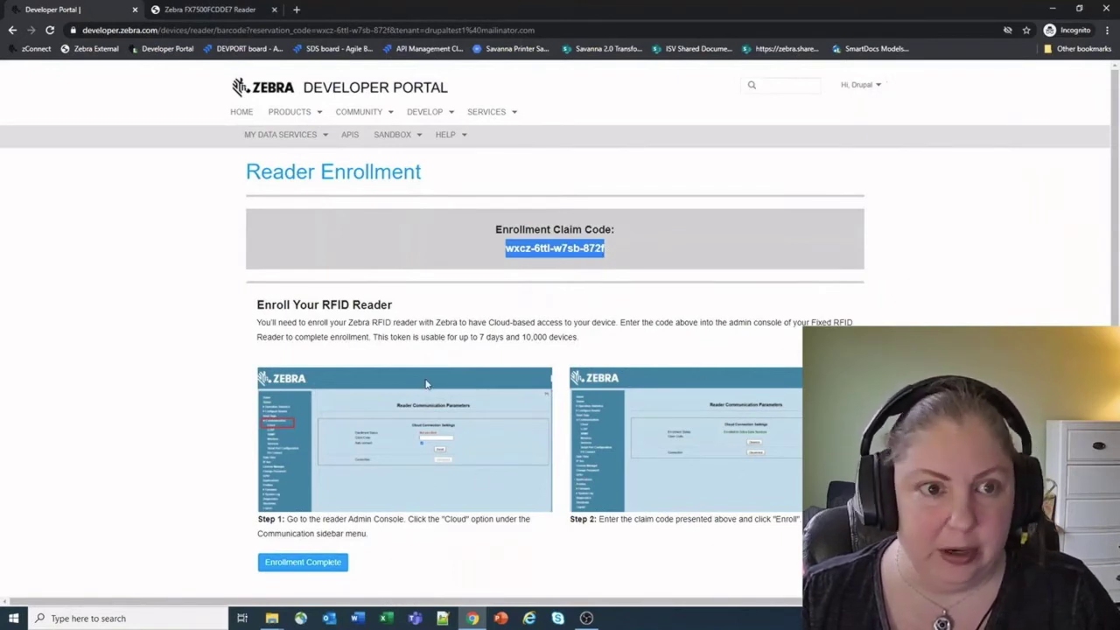
{"action": "left_click", "coordinate": [239, 17]}
{"action": "left_click", "coordinate": [468, 249]}
{"action": "key", "text": "ctrl+v"}
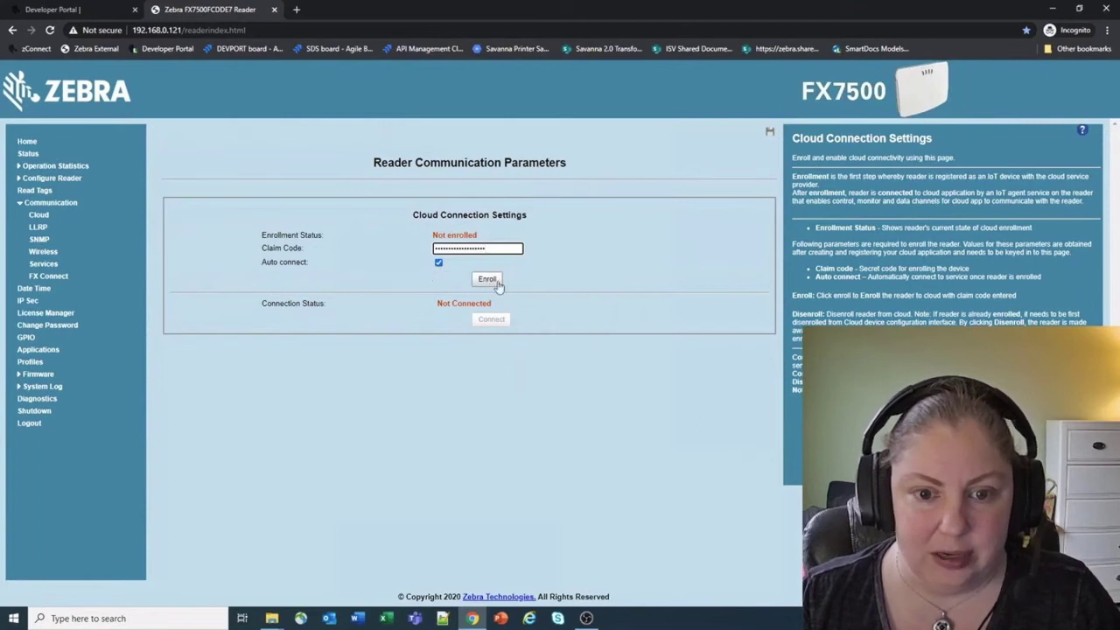
Step: Enroll and connect the reader, confirming 'cloud connected' in the System Log, then return to the portal
{"action": "left_click", "coordinate": [485, 282]}
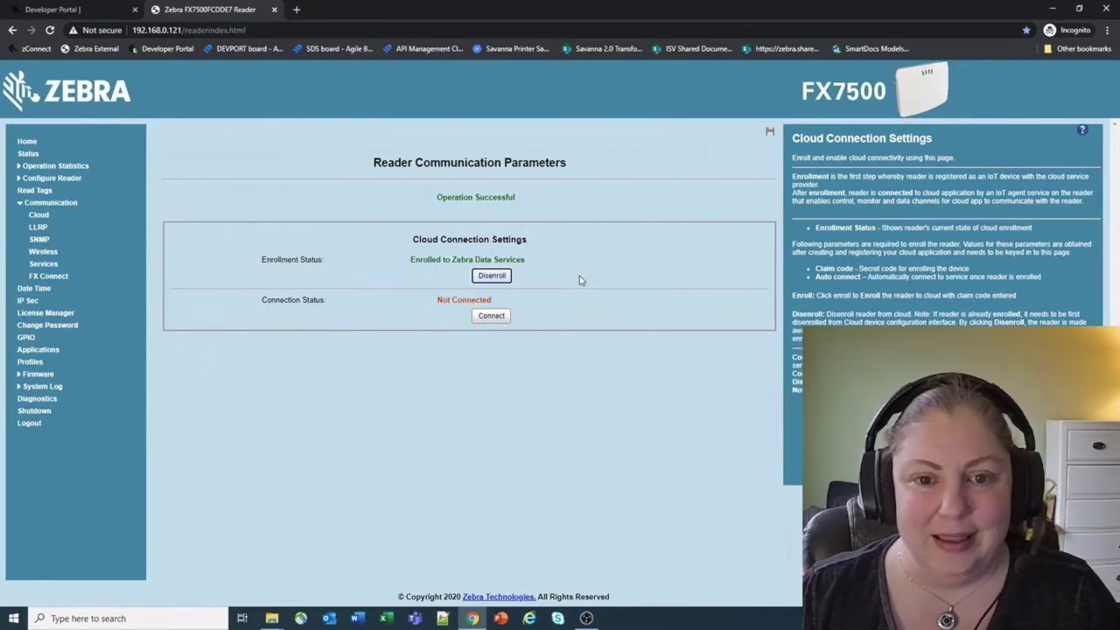
{"action": "left_click", "coordinate": [491, 315]}
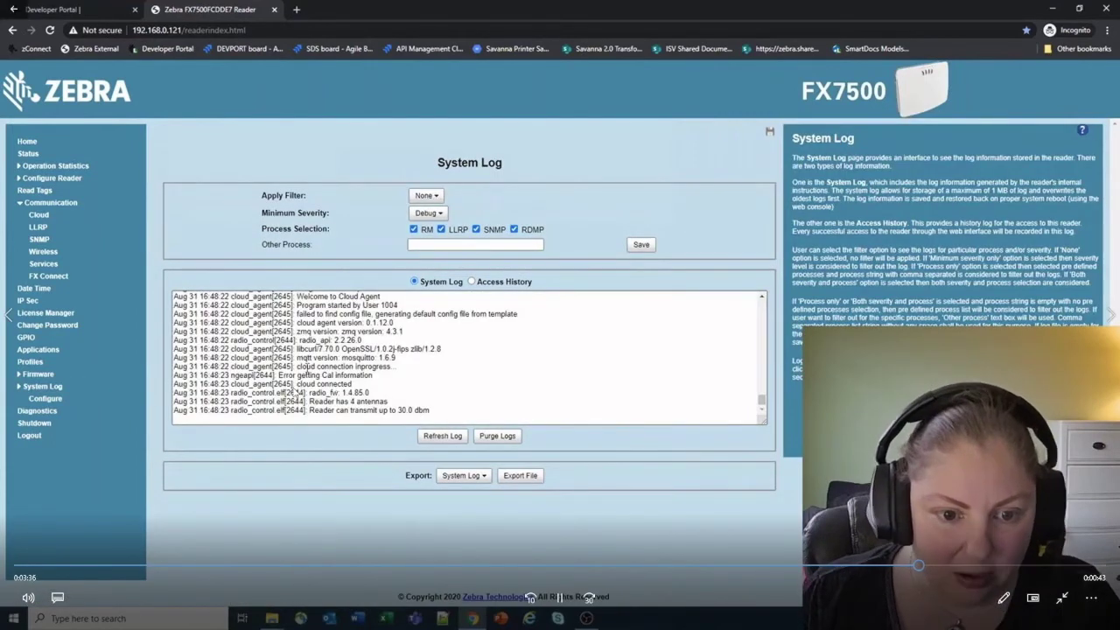
{"action": "left_click_drag", "start_coordinate": [301, 385], "coordinate": [351, 385]}
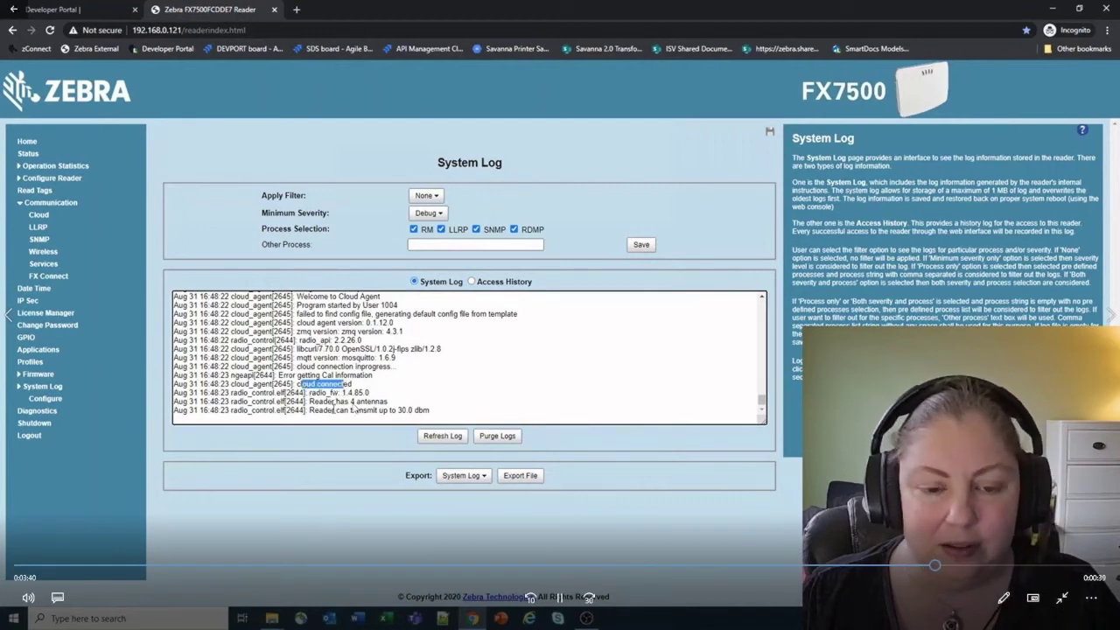
{"action": "left_click", "coordinate": [62, 9]}
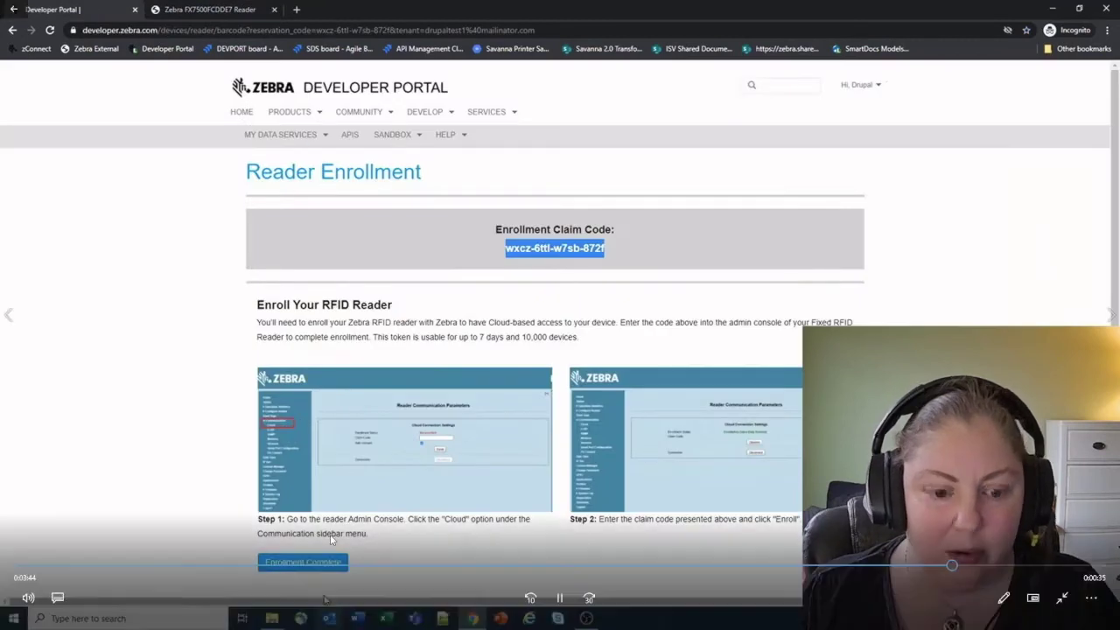
Step: Mark enrollment complete so FX7500FCDDE7 appears in My Devices, then pause the video
{"action": "left_click", "coordinate": [297, 565]}
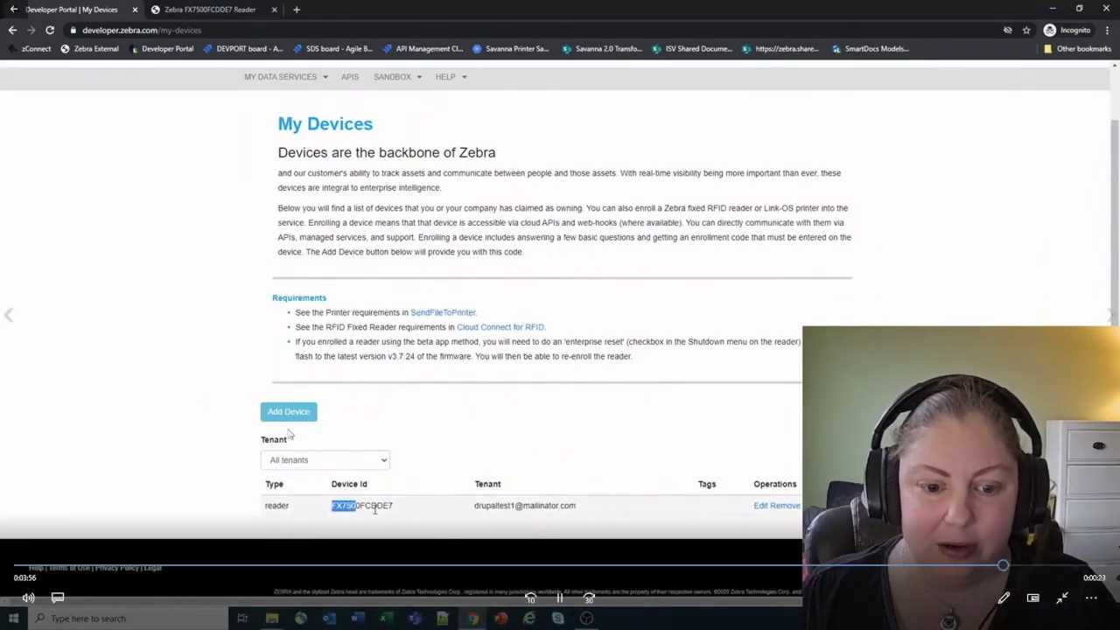
{"action": "left_click", "coordinate": [560, 598]}
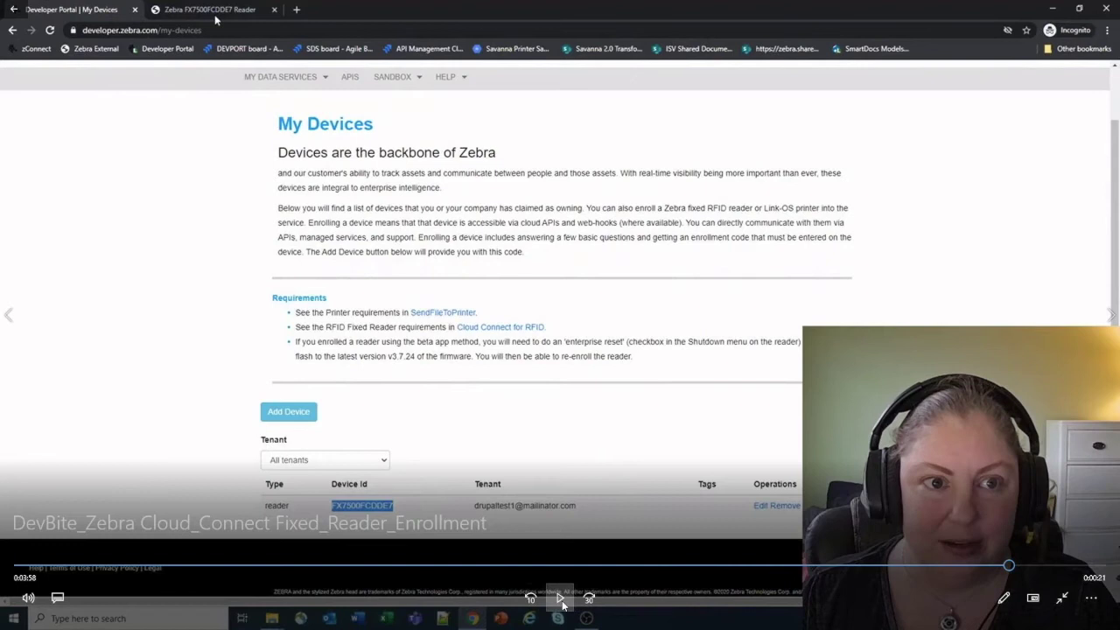
Step: Close the full-screen video player and bring the Chrome portal window back
{"action": "left_click", "coordinate": [1110, 14]}
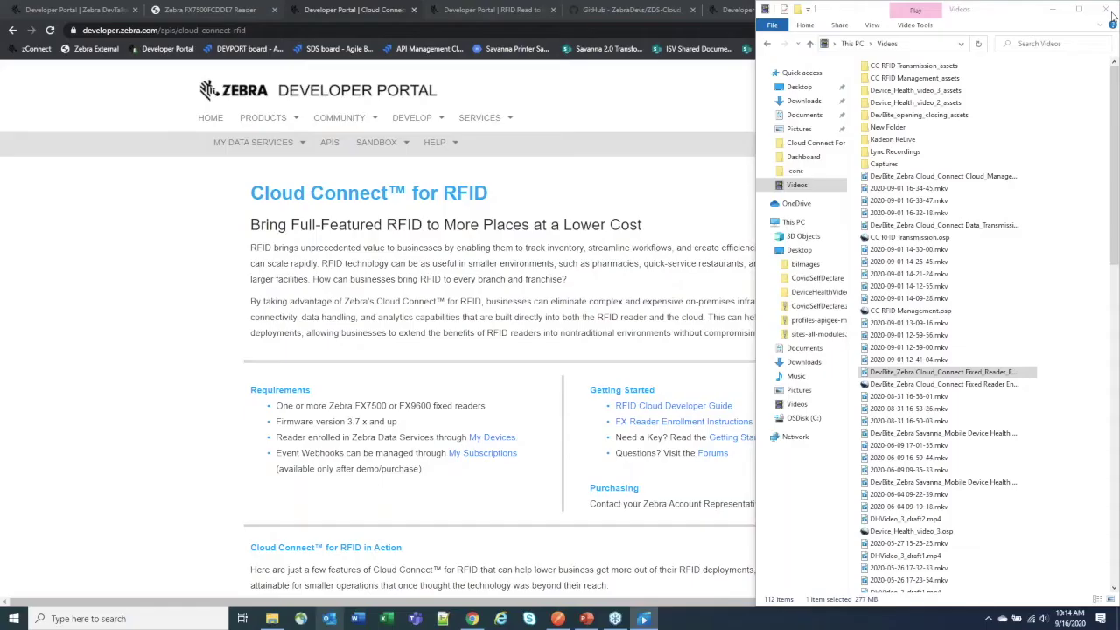
{"action": "left_click", "coordinate": [614, 174]}
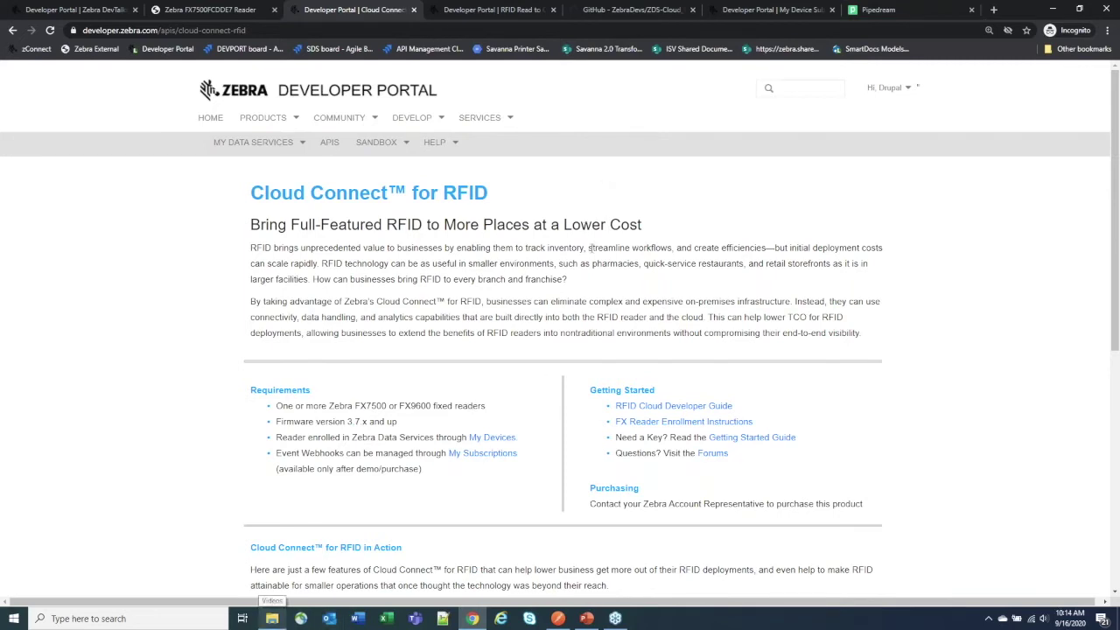
Step: Open My Apps to list AOS Demo2, DeviceHealthDemo, drupaltest and RW RFID Demo
{"action": "mouse_move", "coordinate": [254, 142]}
{"action": "left_click", "coordinate": [249, 194]}
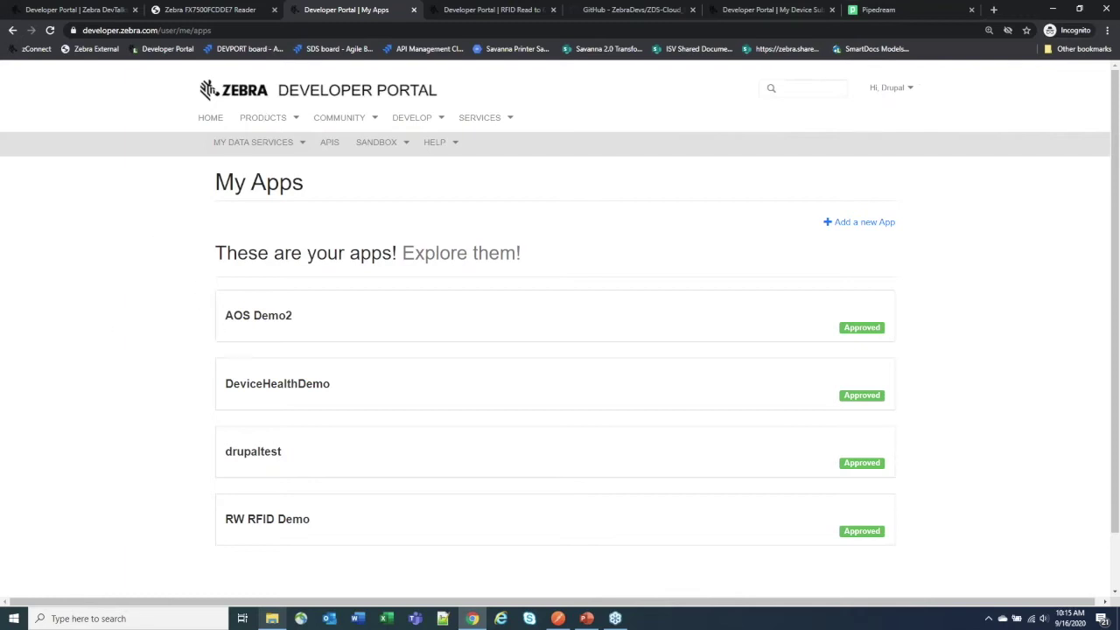
Step: Switch to the Cloud Management and Monitoring for RFID API page and scroll to its reader actions
{"action": "left_click", "coordinate": [482, 12]}
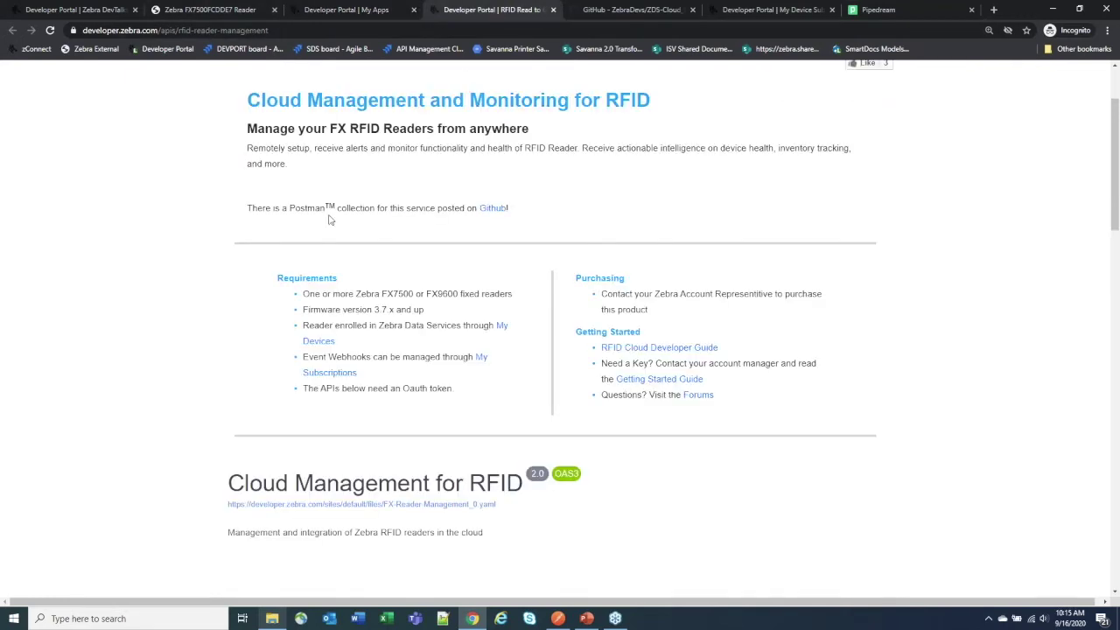
{"action": "scroll", "coordinate": [332, 215], "scroll_direction": "up", "scroll_amount": 2}
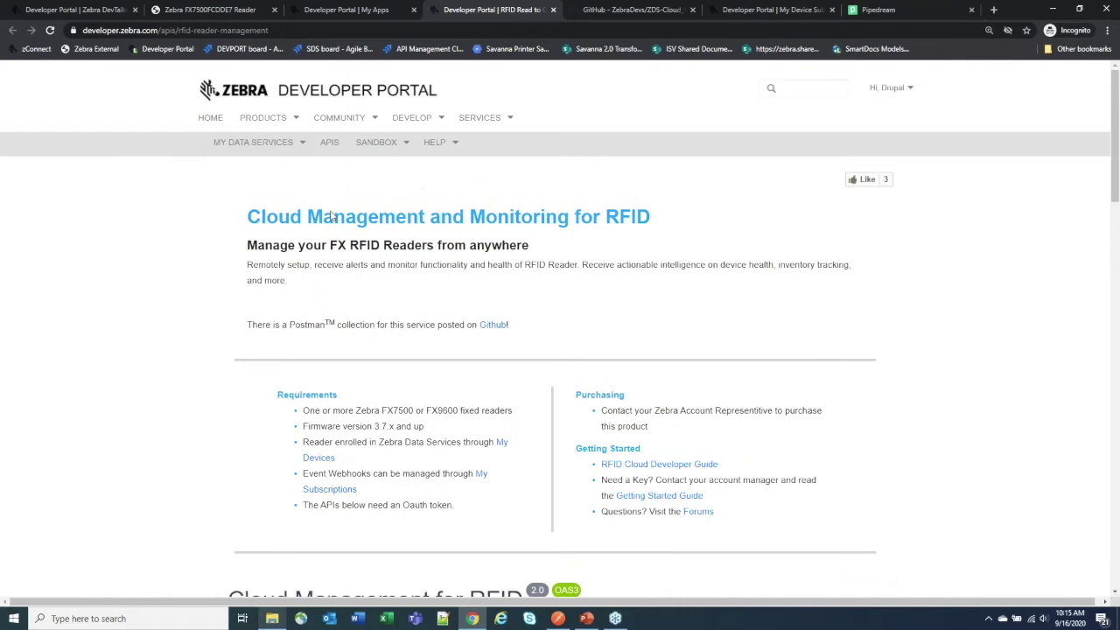
{"action": "scroll", "coordinate": [517, 291], "scroll_direction": "down", "scroll_amount": 1}
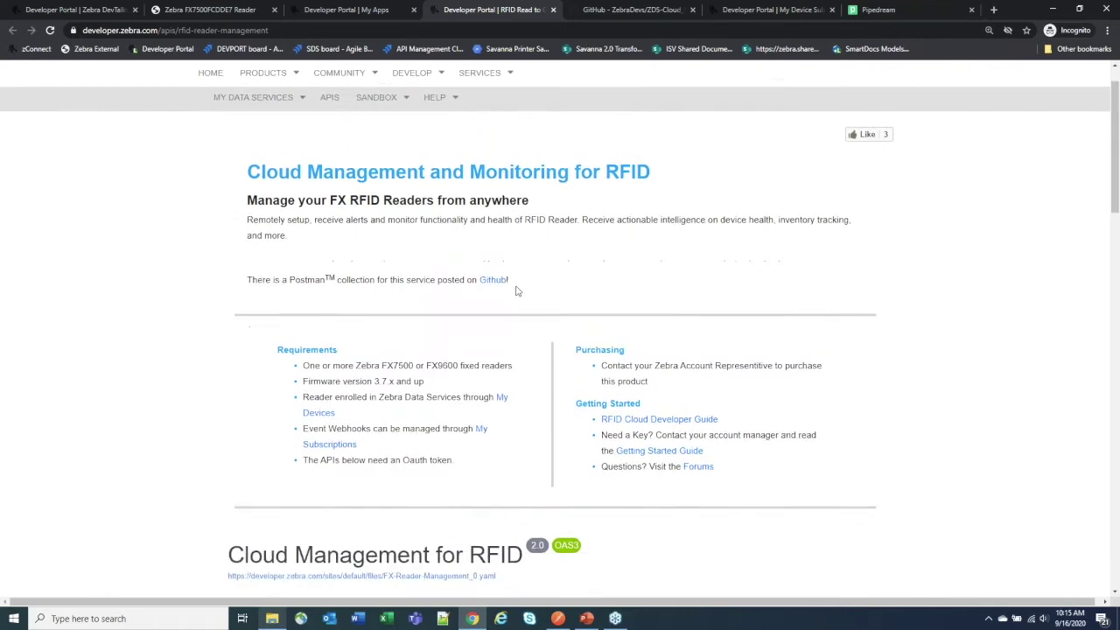
{"action": "scroll", "coordinate": [568, 394], "scroll_direction": "down", "scroll_amount": 4}
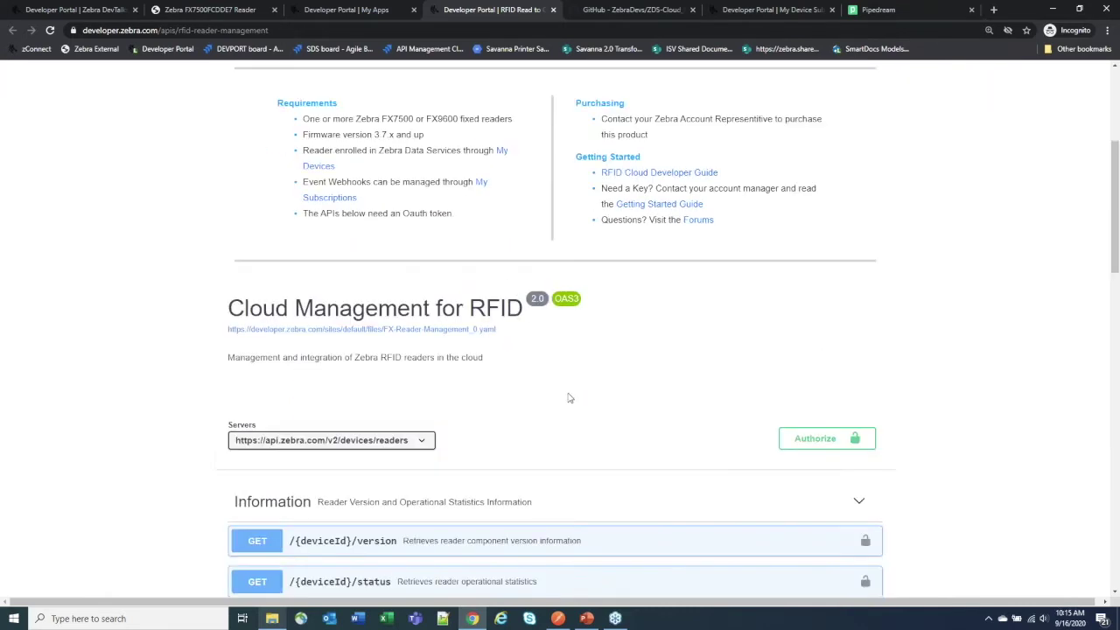
{"action": "scroll", "coordinate": [581, 411], "scroll_direction": "down", "scroll_amount": 3}
{"action": "scroll", "coordinate": [580, 411], "scroll_direction": "down", "scroll_amount": 3}
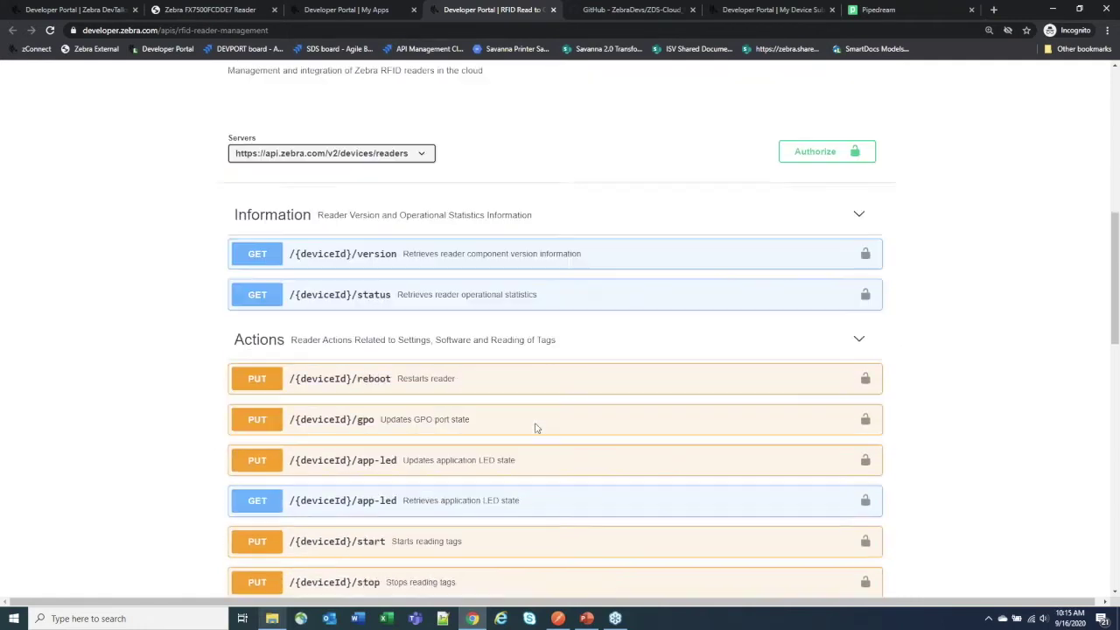
{"action": "scroll", "coordinate": [483, 431], "scroll_direction": "up", "scroll_amount": 6}
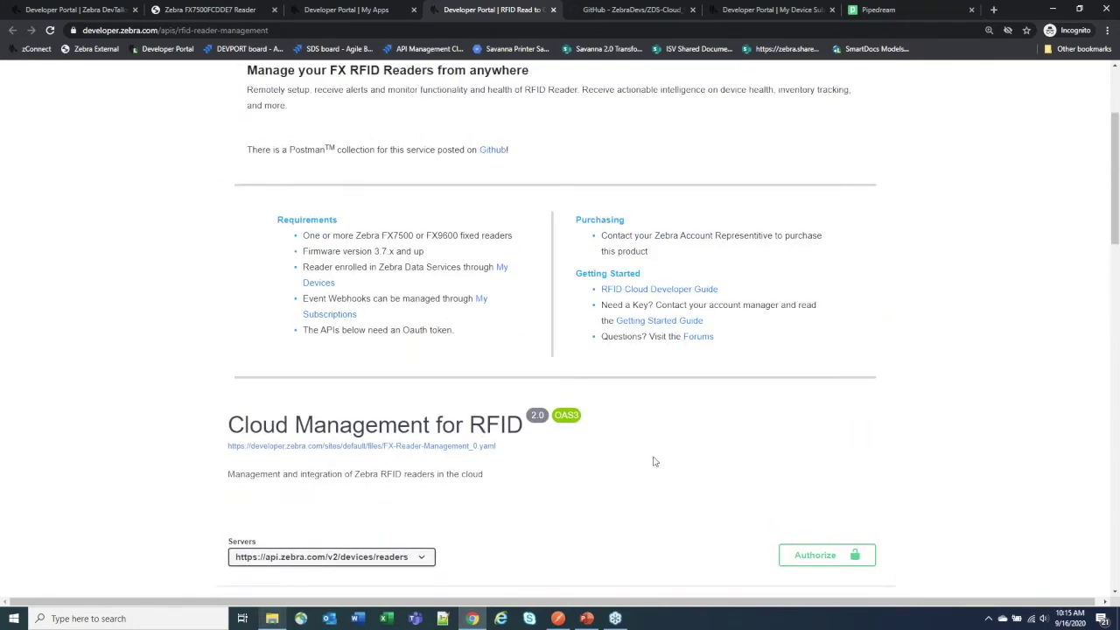
{"action": "scroll", "coordinate": [655, 461], "scroll_direction": "down", "scroll_amount": 5}
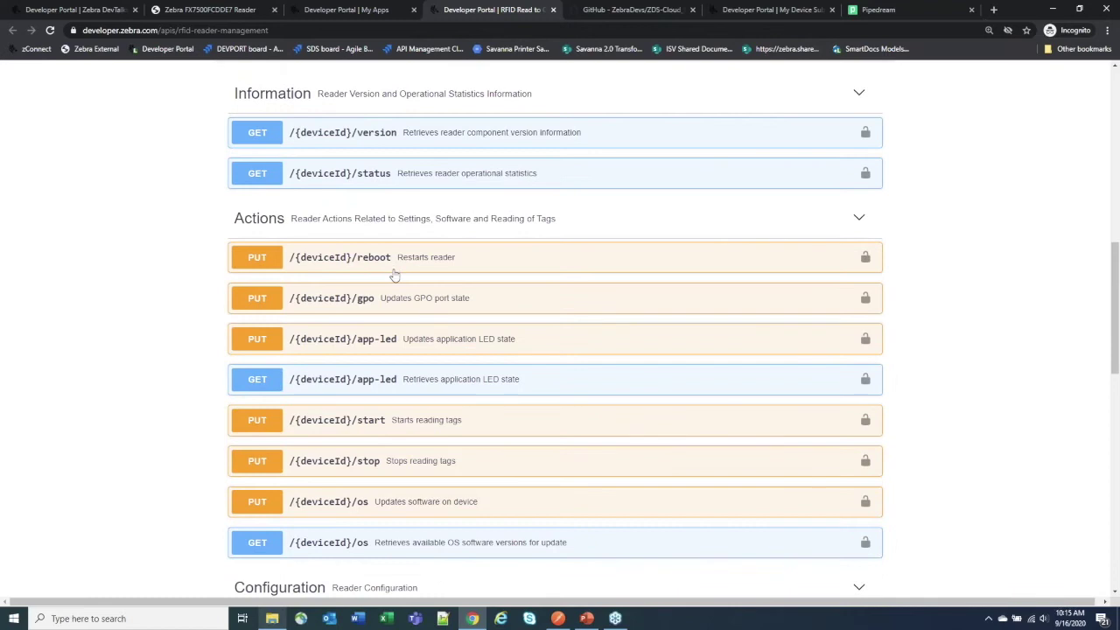
Step: Expand the PUT /{deviceId}/reboot endpoint and review its details
{"action": "left_click", "coordinate": [366, 268]}
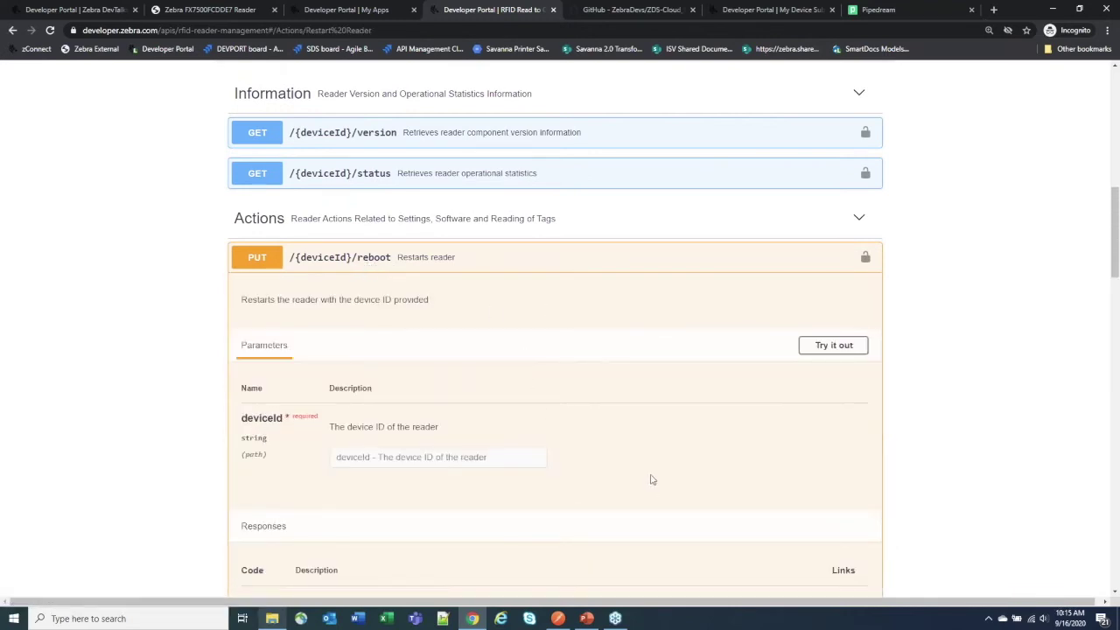
{"action": "scroll", "coordinate": [742, 358], "scroll_direction": "up", "scroll_amount": 3}
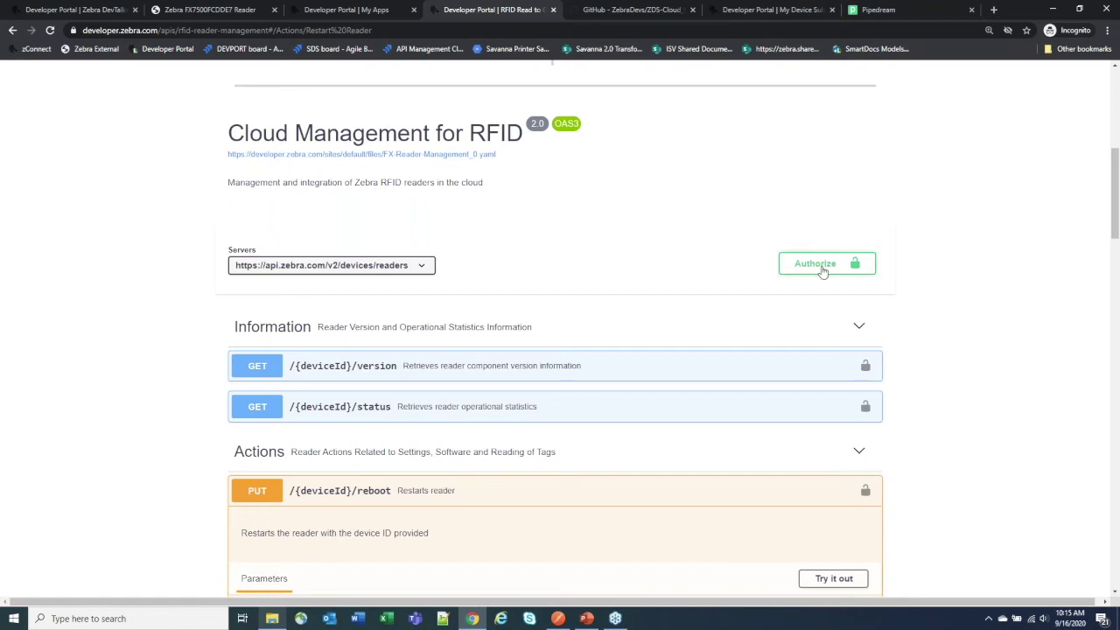
{"action": "scroll", "coordinate": [668, 377], "scroll_direction": "down", "scroll_amount": 3}
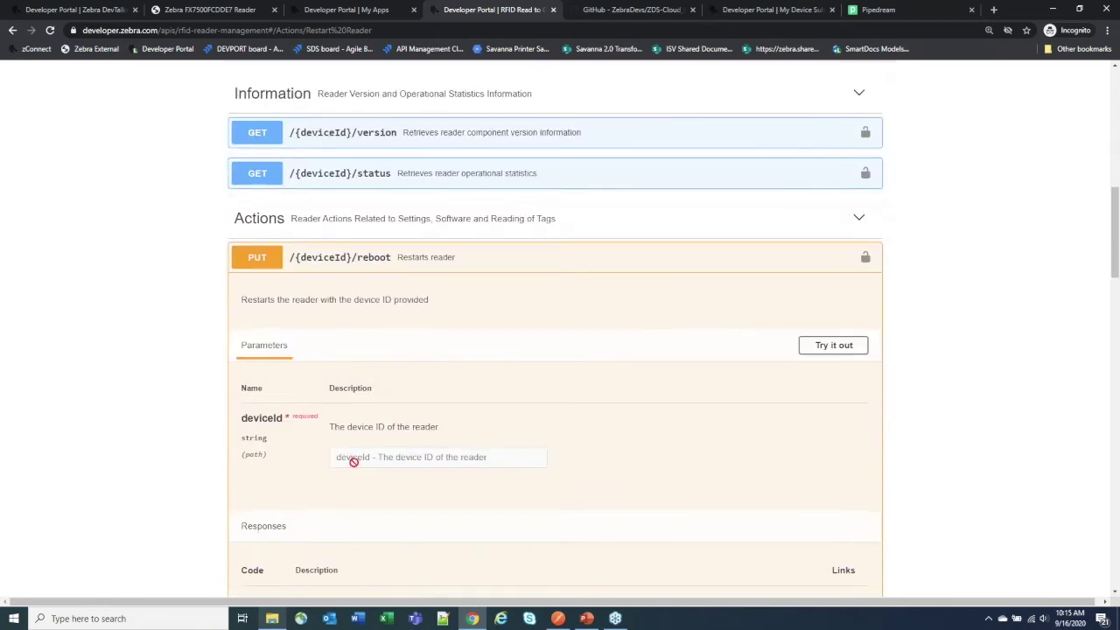
{"action": "scroll", "coordinate": [554, 458], "scroll_direction": "down", "scroll_amount": 4}
{"action": "scroll", "coordinate": [555, 457], "scroll_direction": "up", "scroll_amount": 8}
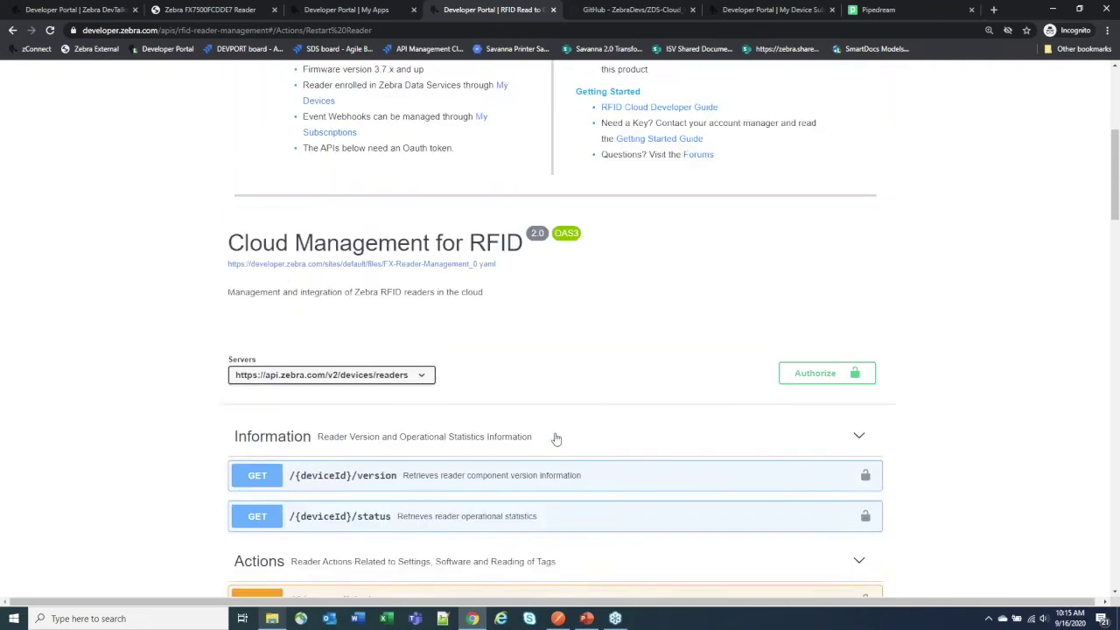
{"action": "scroll", "coordinate": [555, 438], "scroll_direction": "up", "scroll_amount": 1}
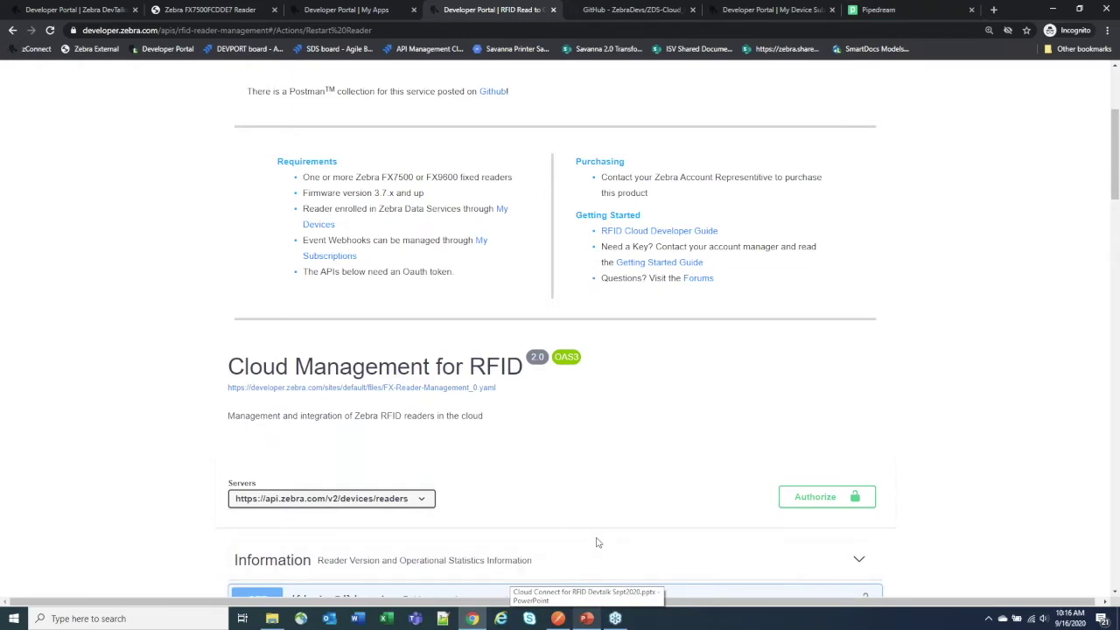
{"action": "scroll", "coordinate": [645, 455], "scroll_direction": "up", "scroll_amount": 1}
{"action": "scroll", "coordinate": [646, 455], "scroll_direction": "up", "scroll_amount": 2}
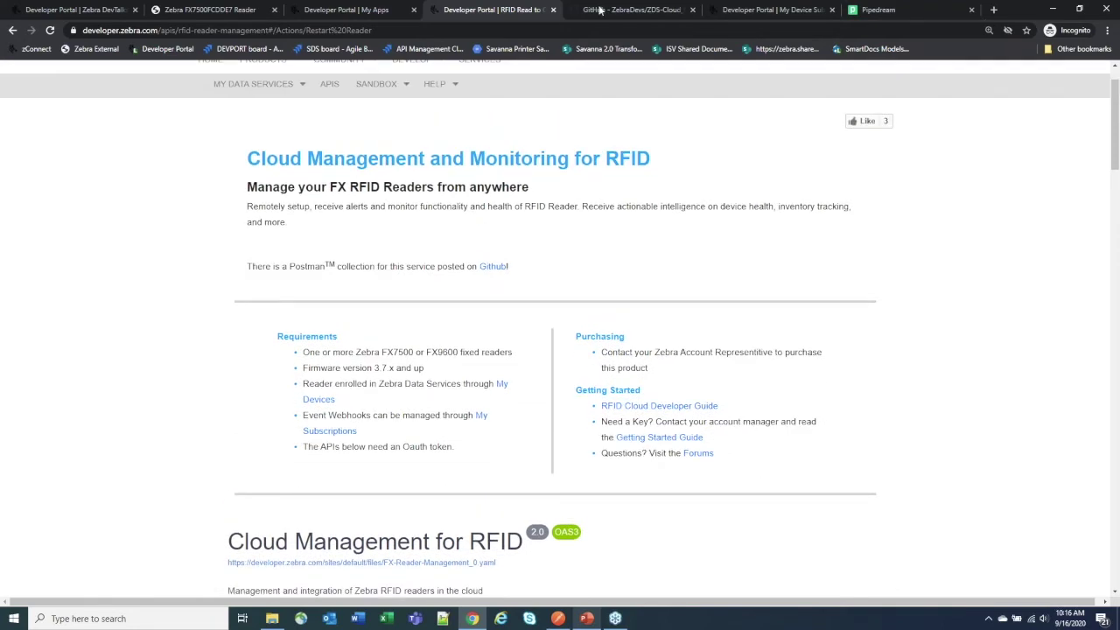
Step: Go from the ZebraDevs organization page to the ZDS-Cloud_Connect-Postman_Collection repository
{"action": "left_click", "coordinate": [626, 10]}
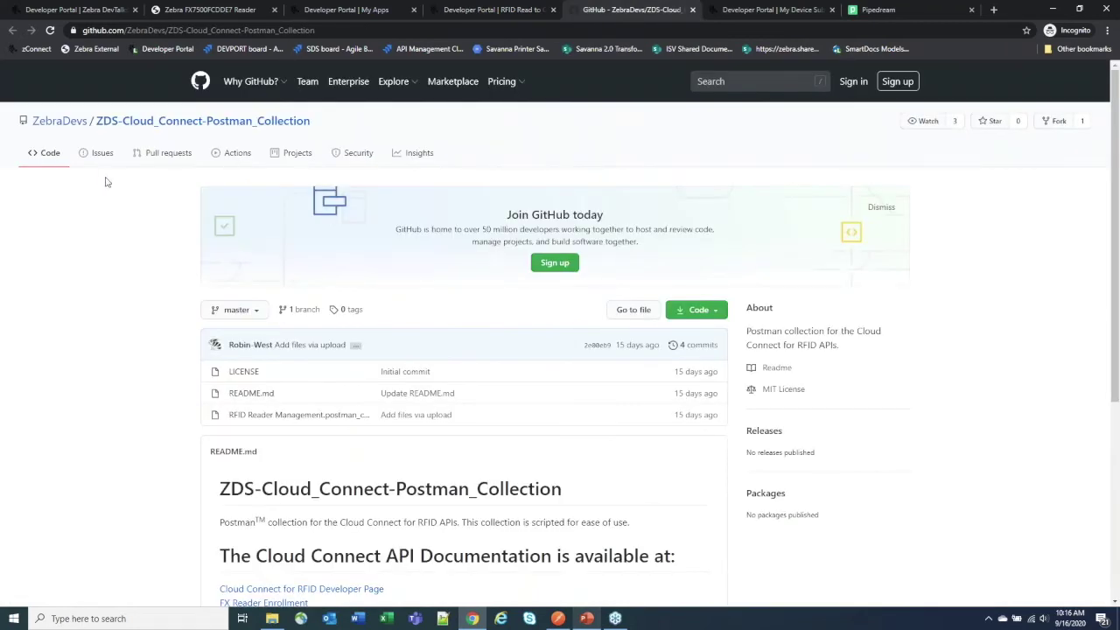
{"action": "mouse_move", "coordinate": [59, 127]}
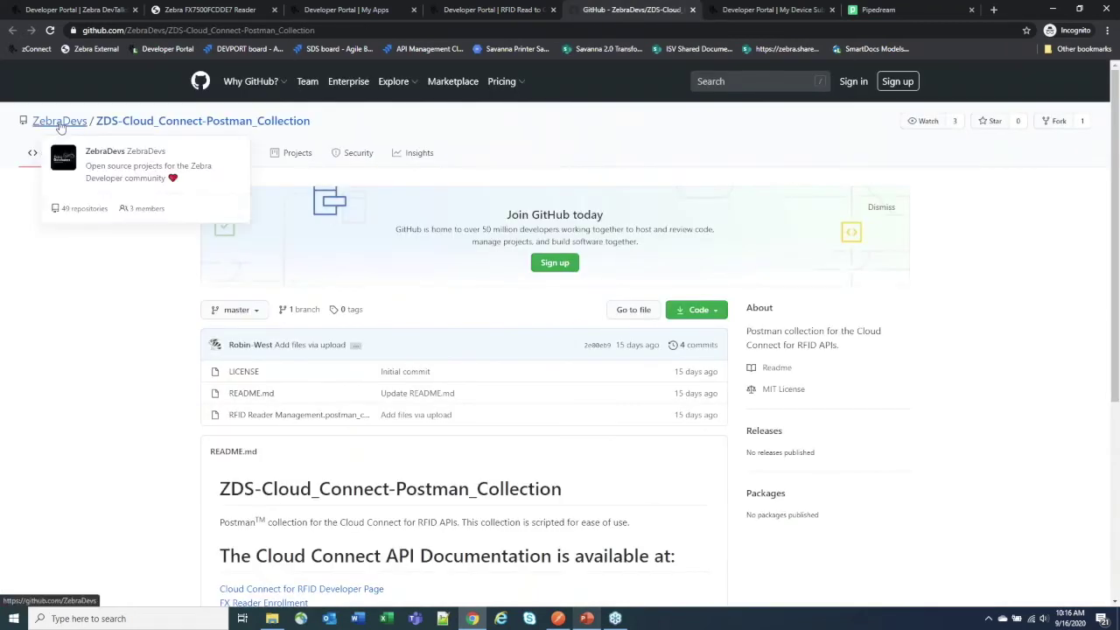
{"action": "left_click", "coordinate": [60, 123]}
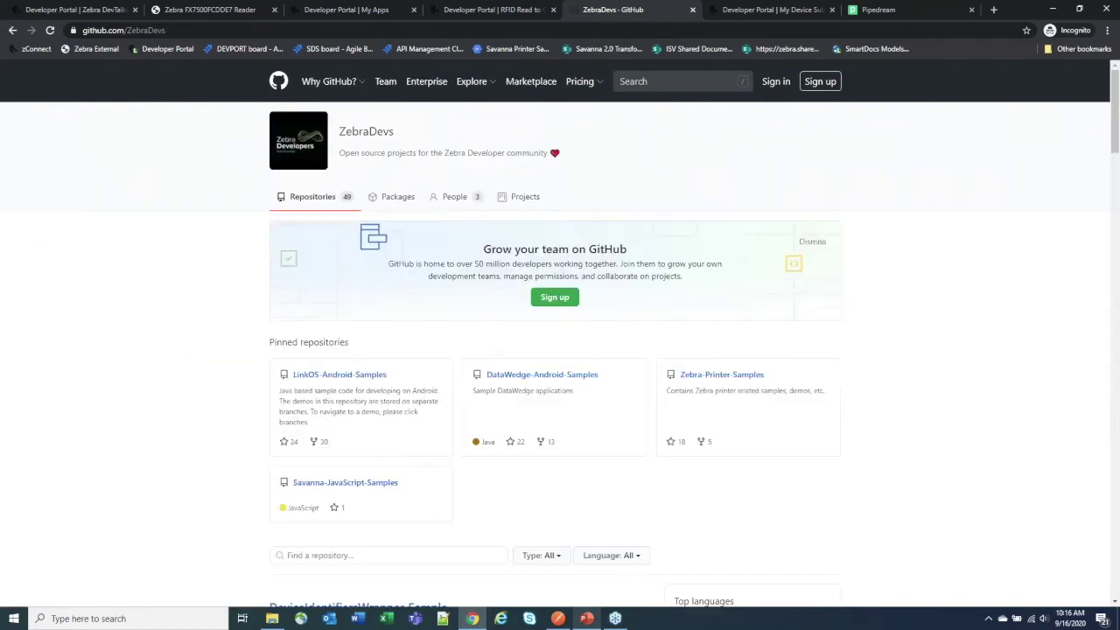
{"action": "scroll", "coordinate": [560, 508], "scroll_direction": "down", "scroll_amount": 3}
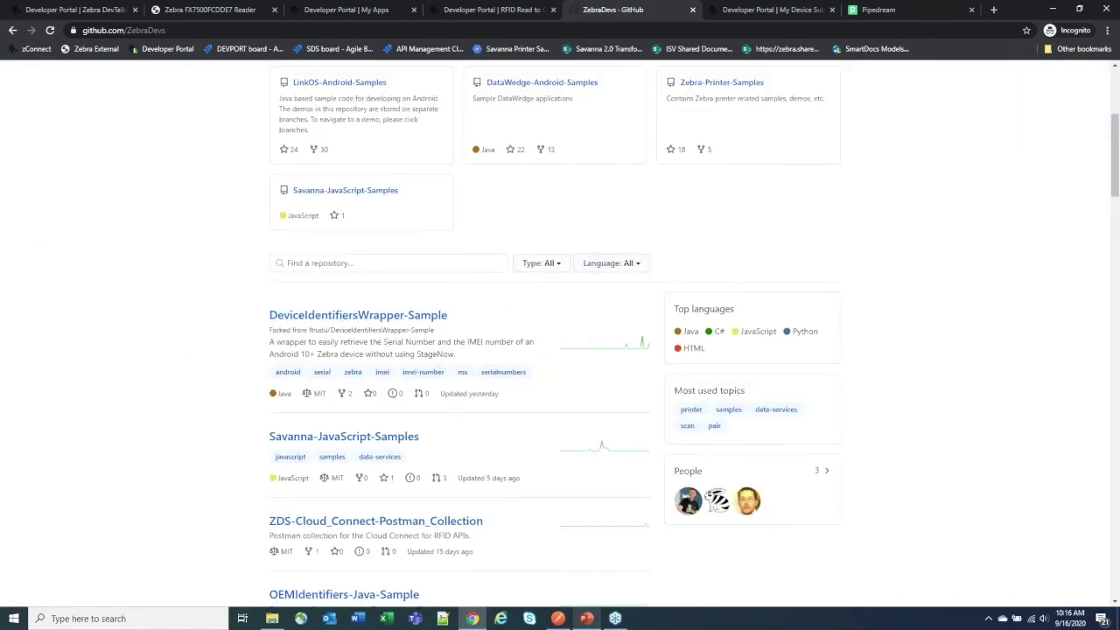
{"action": "scroll", "coordinate": [376, 354], "scroll_direction": "down", "scroll_amount": 2}
{"action": "left_click", "coordinate": [376, 353]}
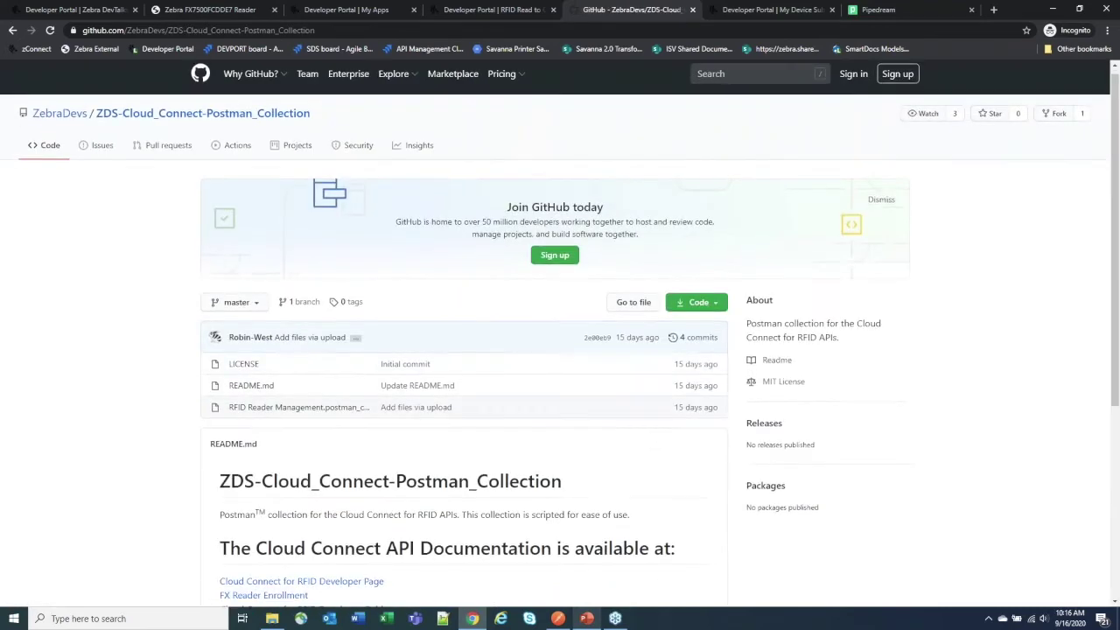
{"action": "scroll", "coordinate": [324, 367], "scroll_direction": "down", "scroll_amount": 1}
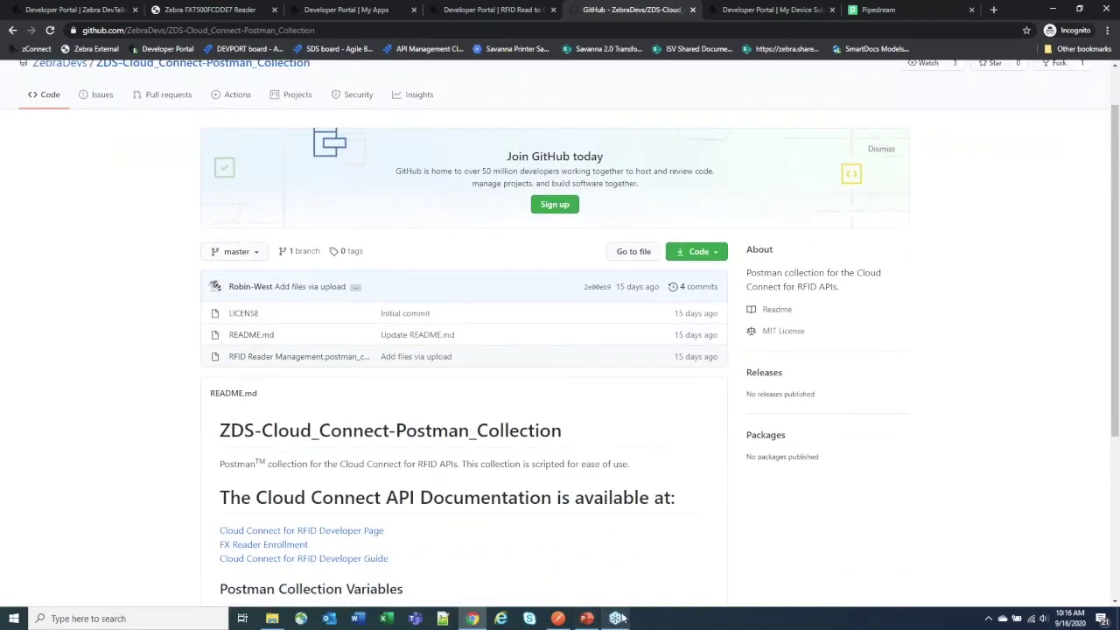
{"action": "left_click", "coordinate": [558, 619]}
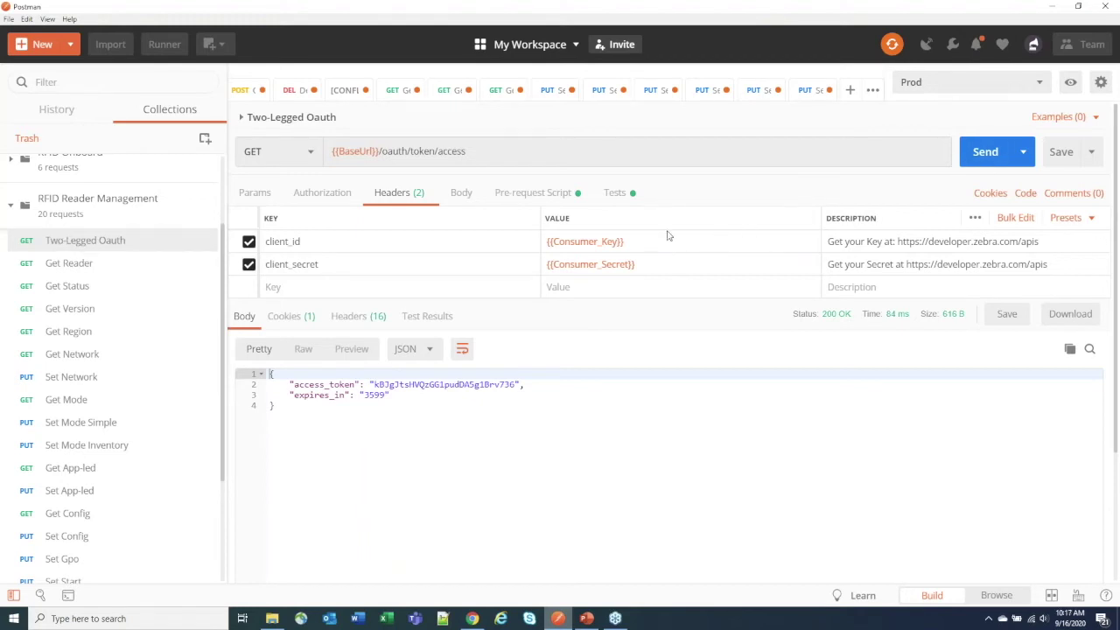
Step: Return to the browser's My Apps page, then minimize Chrome so Postman shows
{"action": "mouse_move", "coordinate": [593, 246]}
{"action": "left_click", "coordinate": [472, 619]}
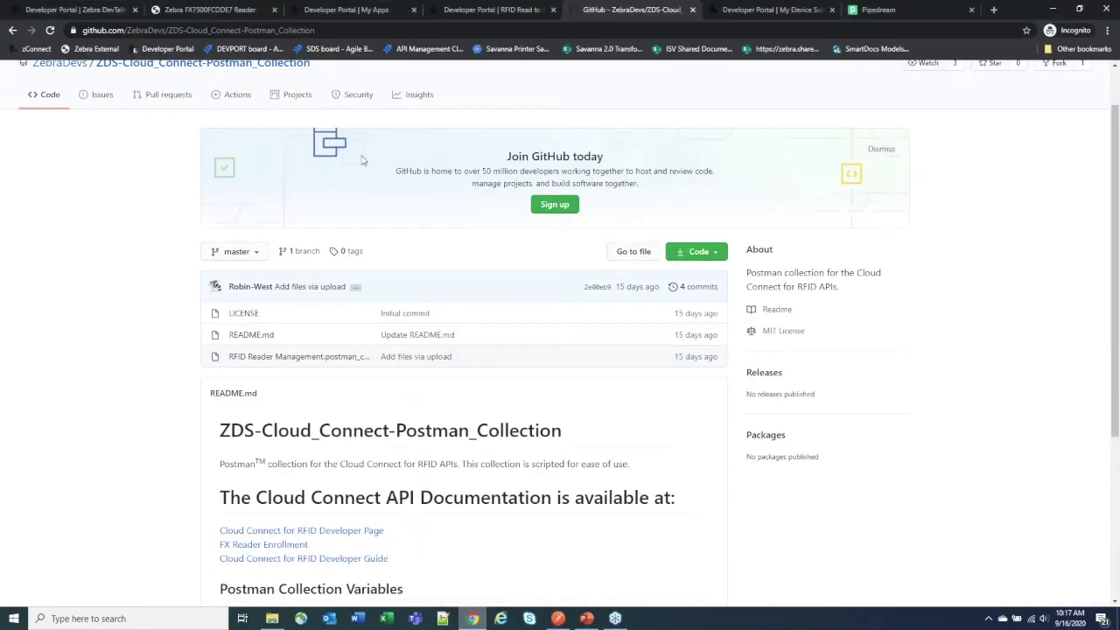
{"action": "left_click", "coordinate": [370, 14]}
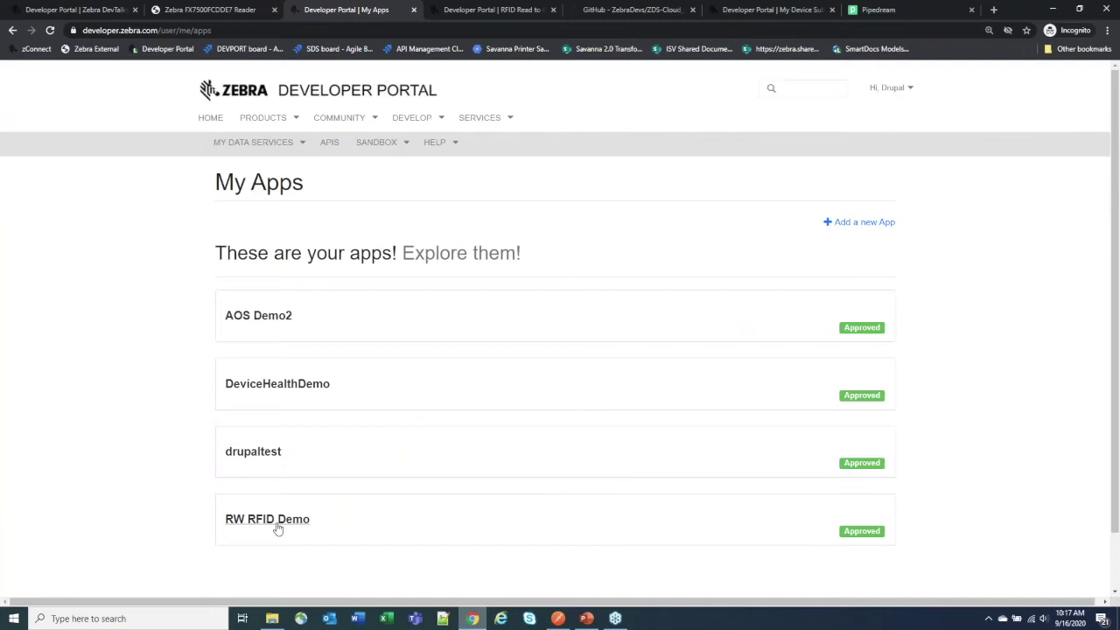
{"action": "left_click", "coordinate": [1057, 9]}
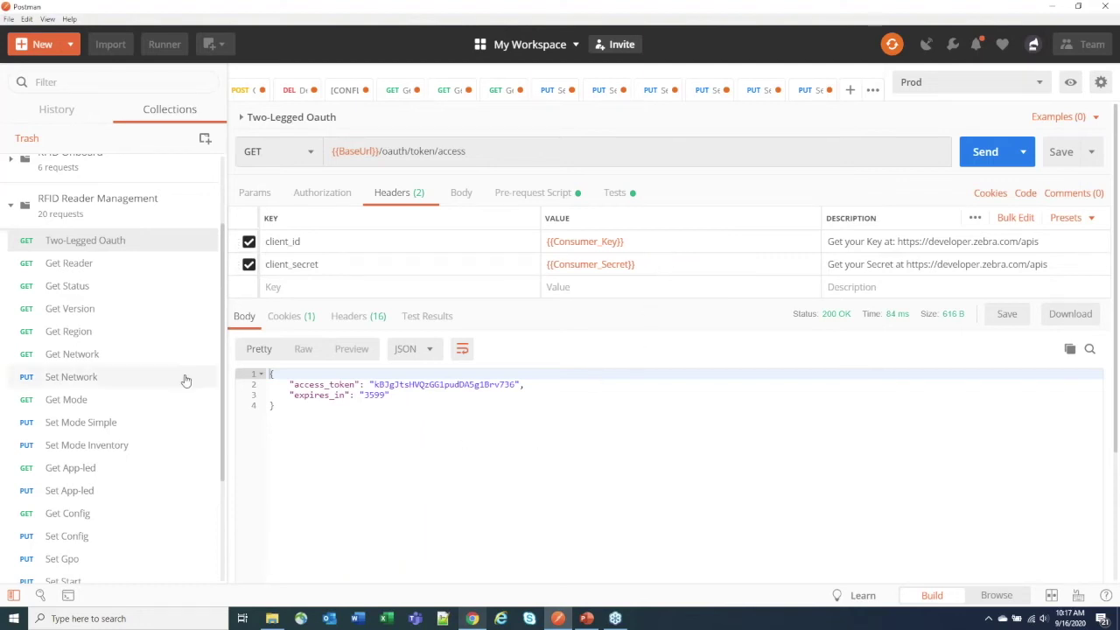
{"action": "left_click", "coordinate": [108, 316]}
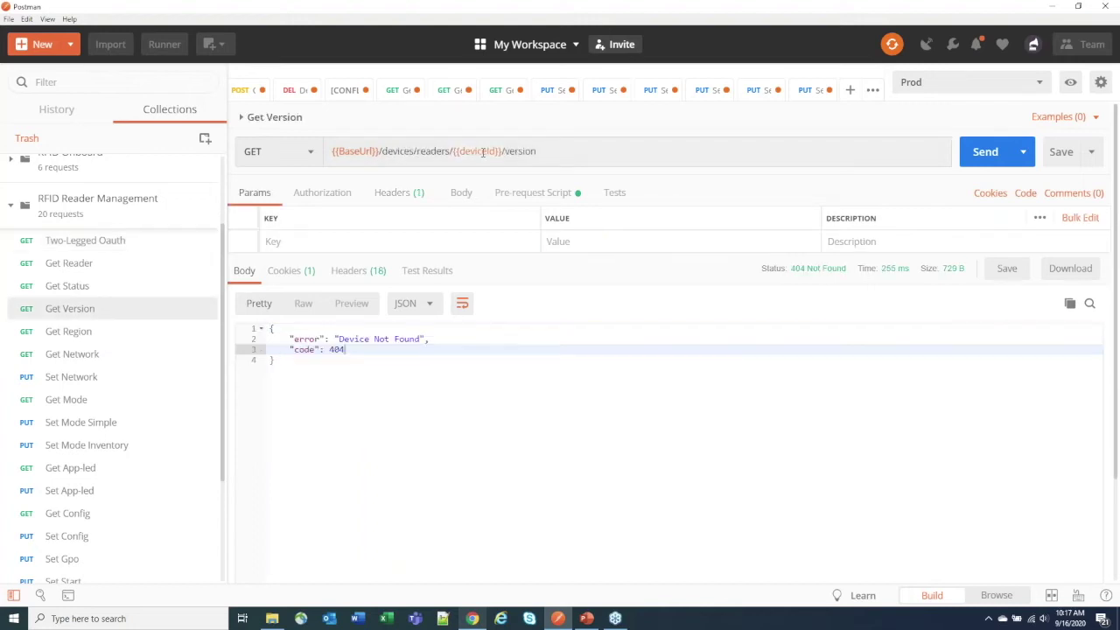
{"action": "mouse_move", "coordinate": [482, 152]}
{"action": "left_click", "coordinate": [84, 246]}
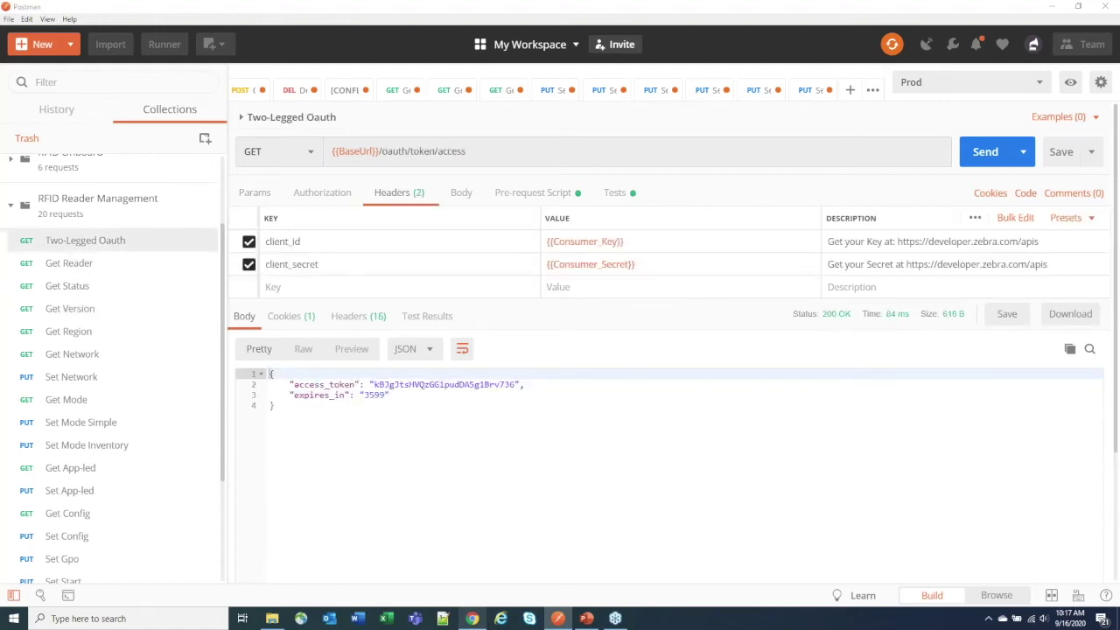
{"action": "key", "text": "super+shift+q"}
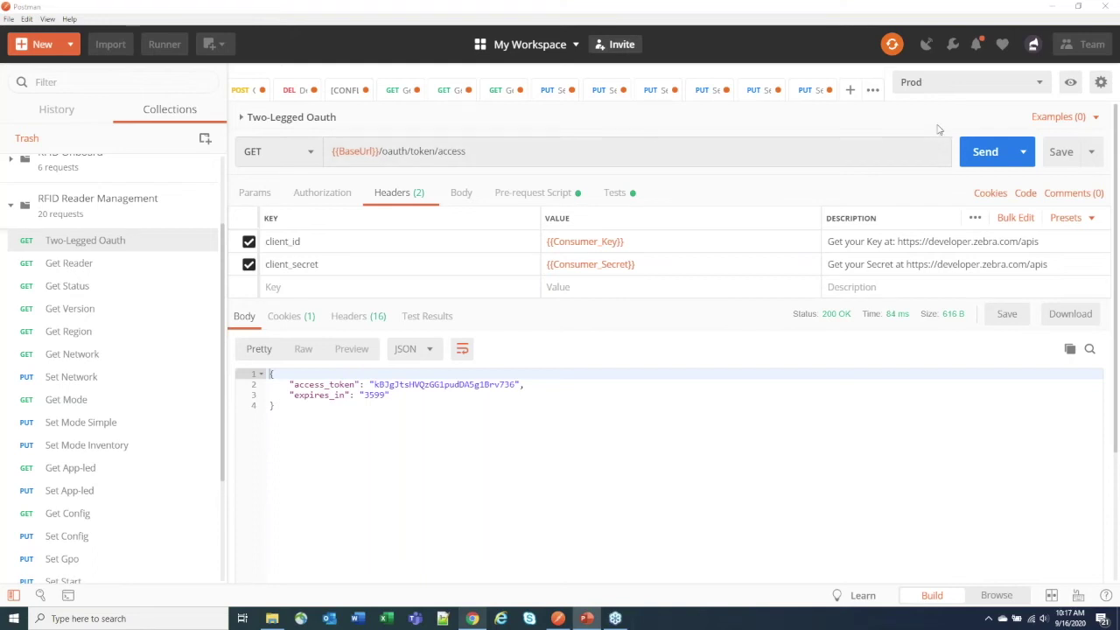
Step: Send the Two-Legged Oauth request to get a new access token with 200 OK
{"action": "left_click", "coordinate": [979, 152]}
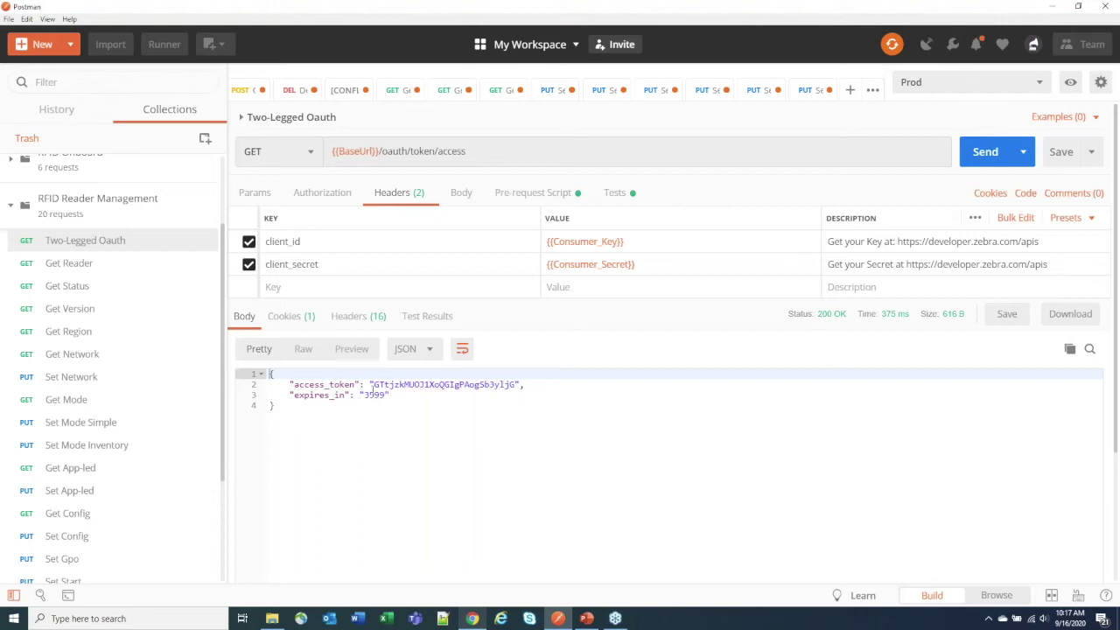
Step: Fetch the reader's asset record with Get Reader and inspect the aos part of its URL
{"action": "left_click", "coordinate": [79, 266]}
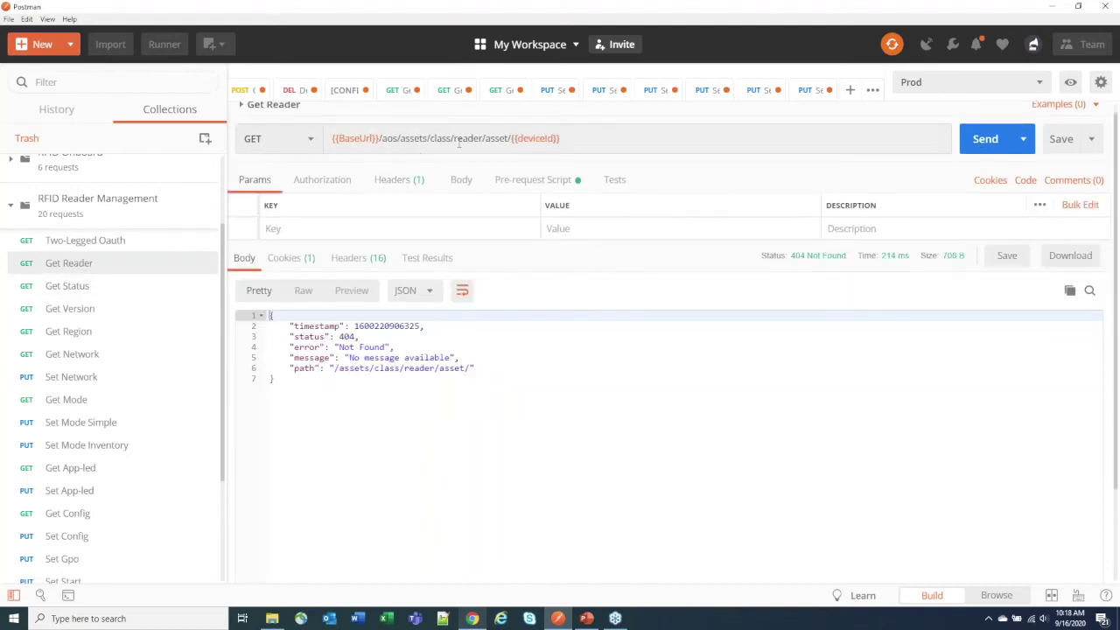
{"action": "mouse_move", "coordinate": [545, 138]}
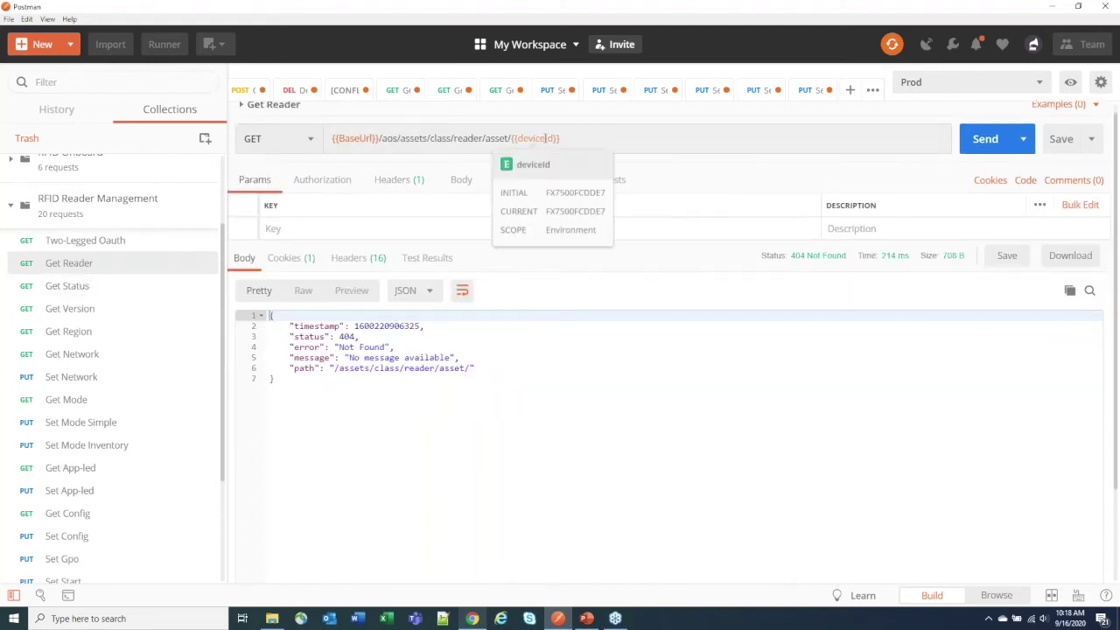
{"action": "left_click", "coordinate": [981, 148]}
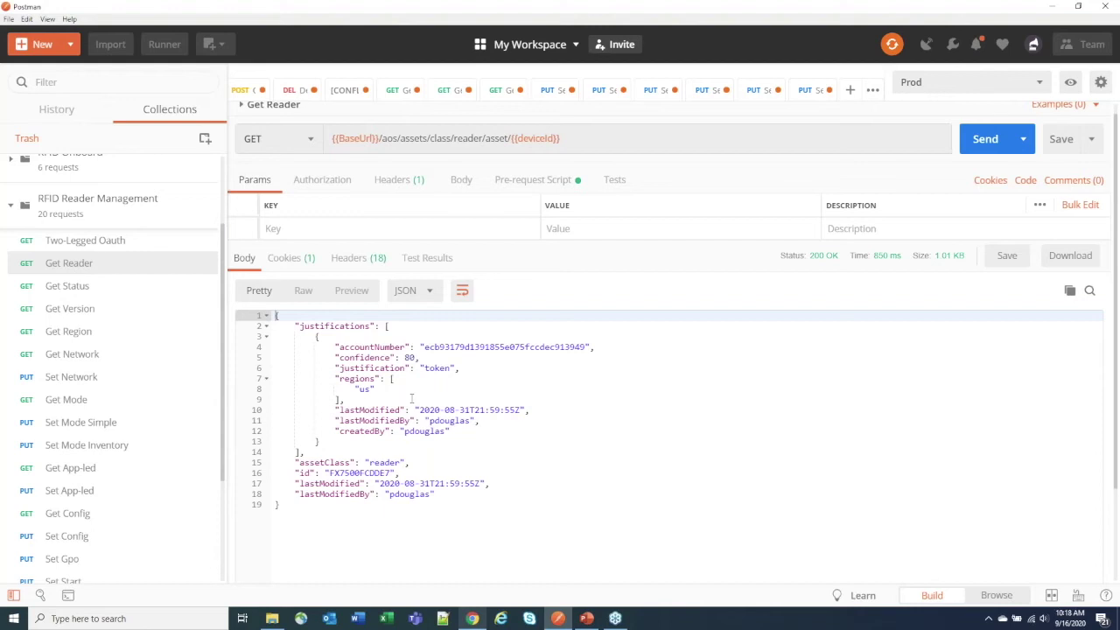
{"action": "left_click", "coordinate": [94, 291]}
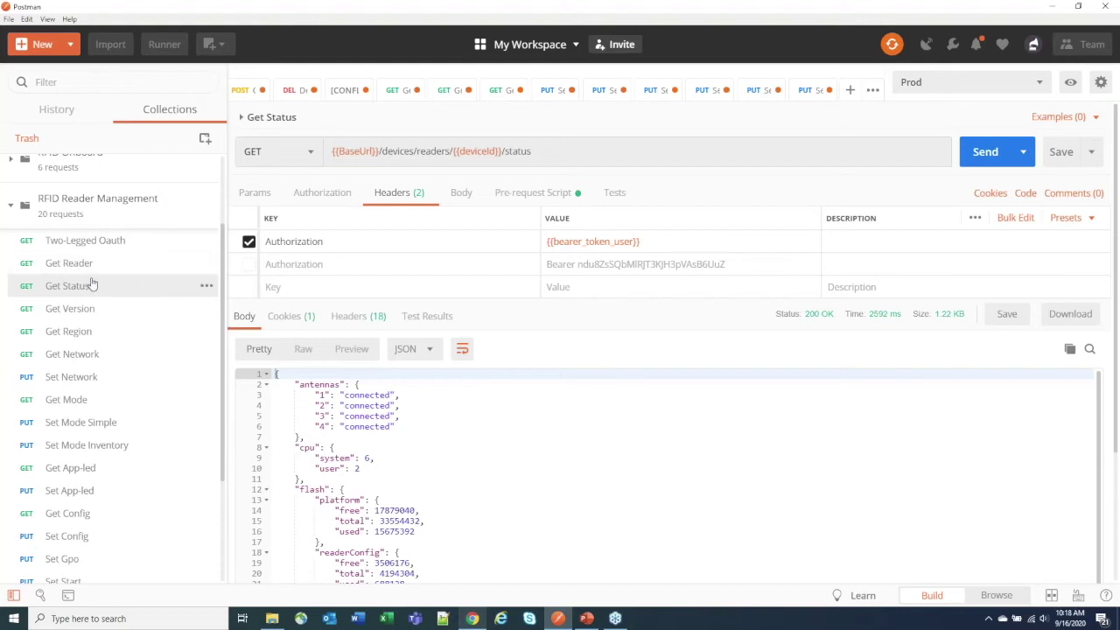
{"action": "left_click", "coordinate": [94, 267]}
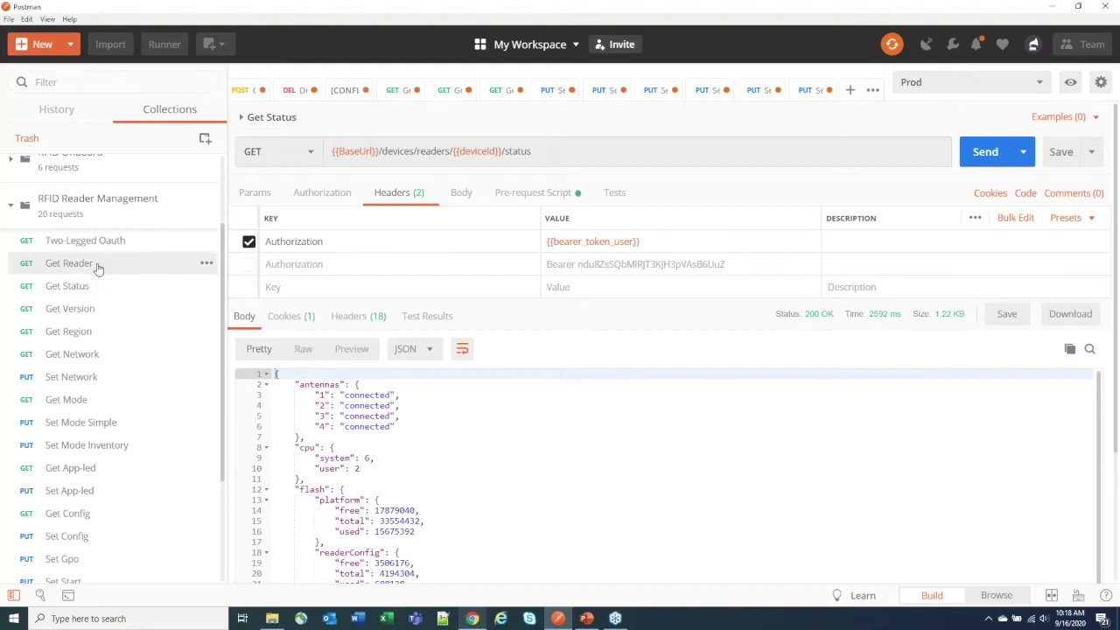
{"action": "left_click_drag", "start_coordinate": [385, 141], "coordinate": [400, 140]}
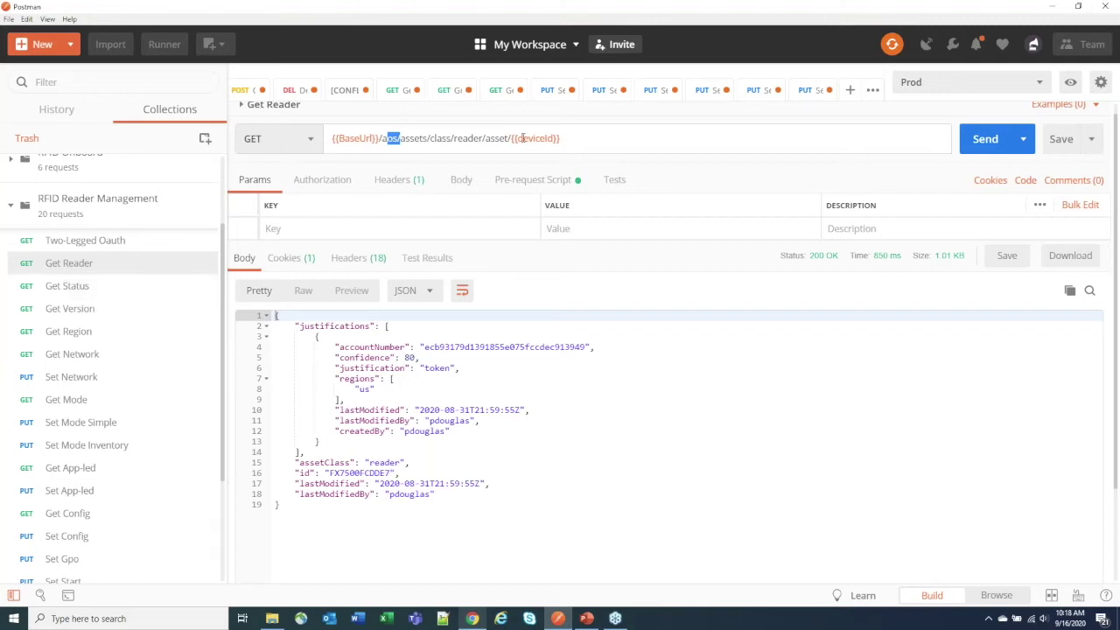
{"action": "mouse_move", "coordinate": [535, 138]}
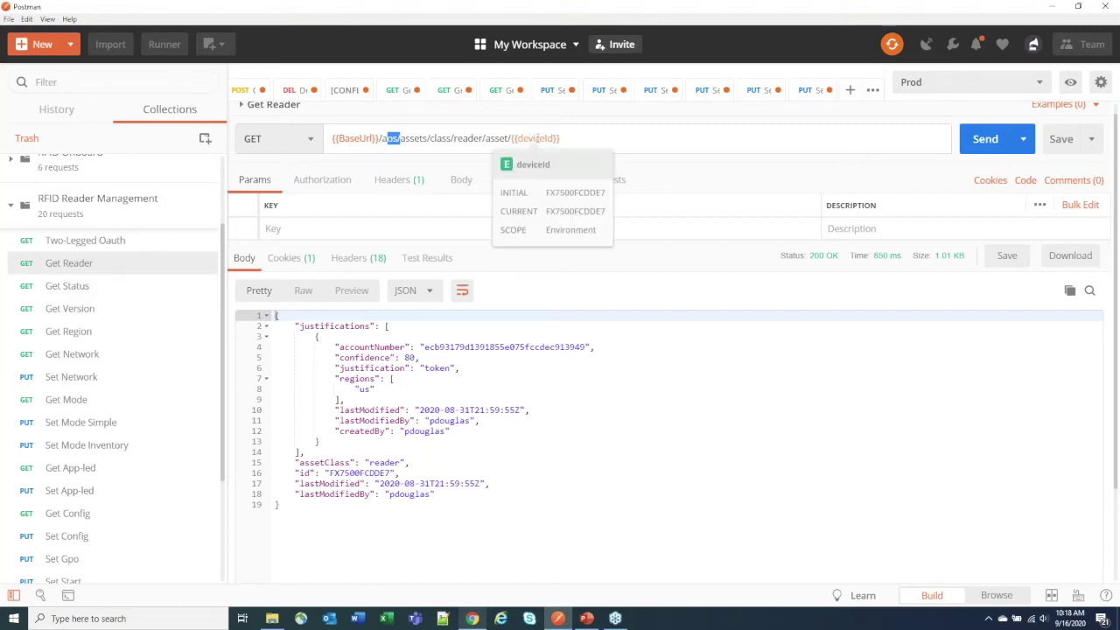
Step: Send Get Status and scroll through its antennas, memory usage and uptime response
{"action": "left_click", "coordinate": [76, 292]}
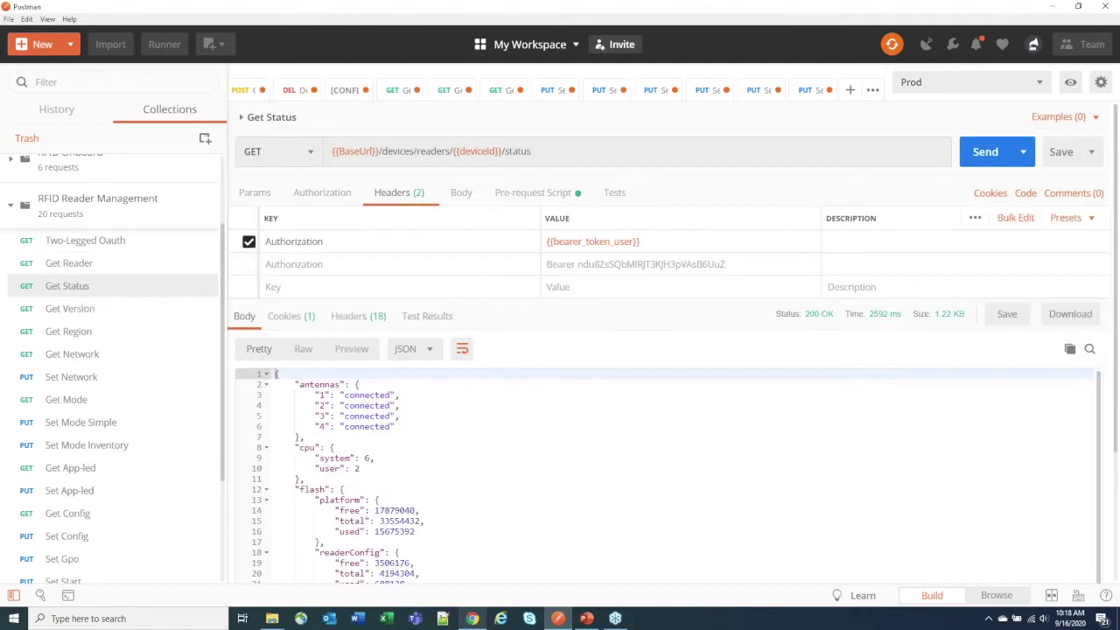
{"action": "left_click", "coordinate": [969, 155]}
{"action": "scroll", "coordinate": [429, 448], "scroll_direction": "down", "scroll_amount": 3}
{"action": "scroll", "coordinate": [456, 447], "scroll_direction": "down", "scroll_amount": 3}
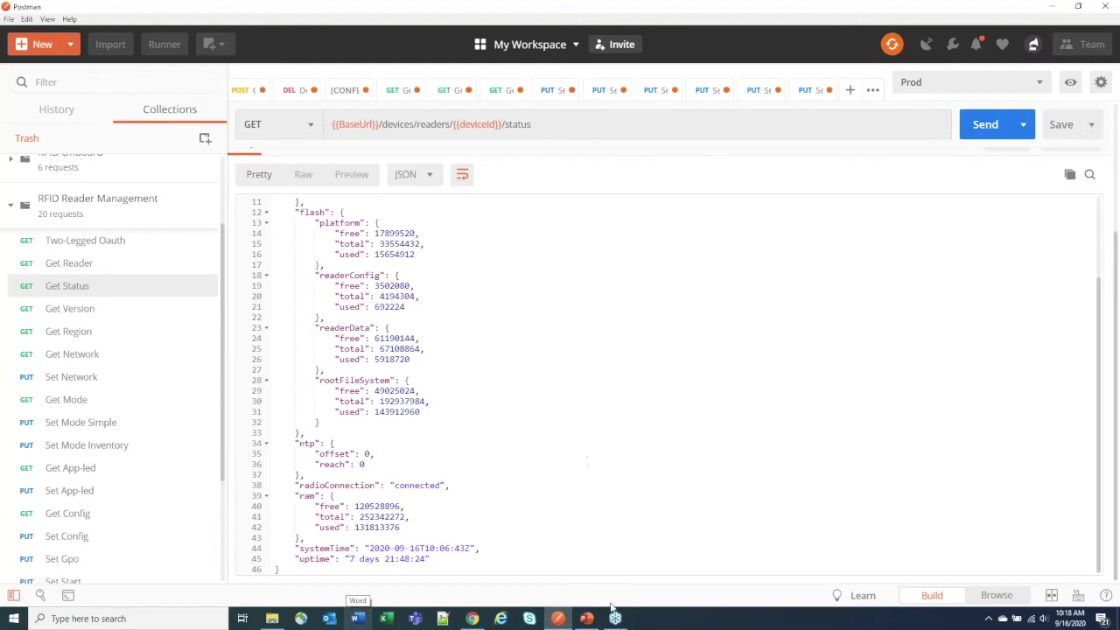
{"action": "left_click", "coordinate": [471, 619]}
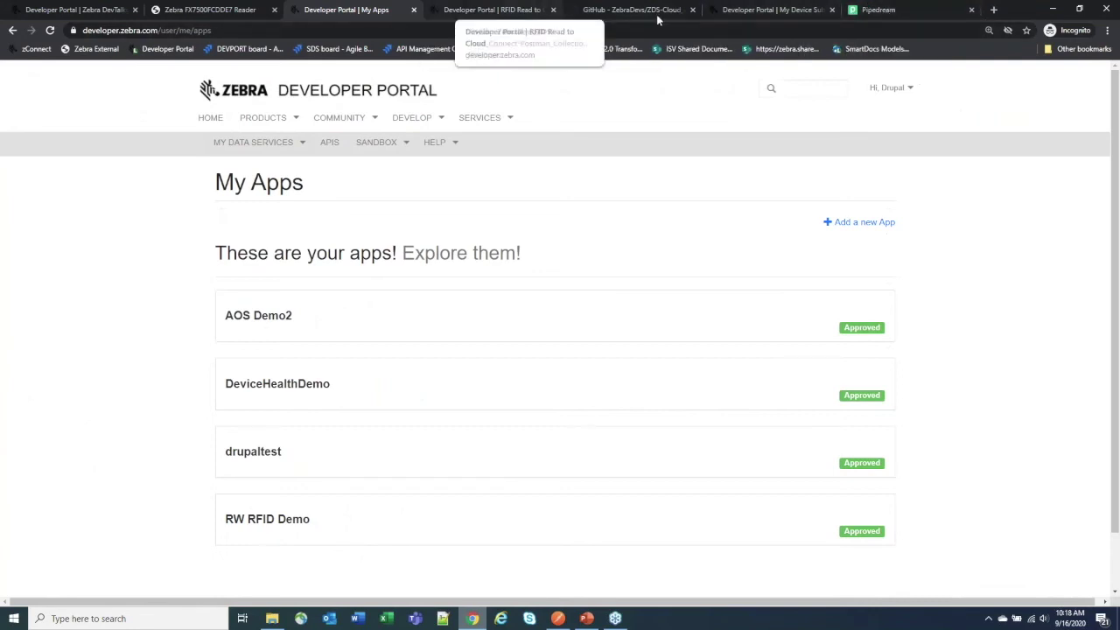
Step: Log back into the FX7500 console, view Reader Status, then return to Postman
{"action": "left_click", "coordinate": [204, 10]}
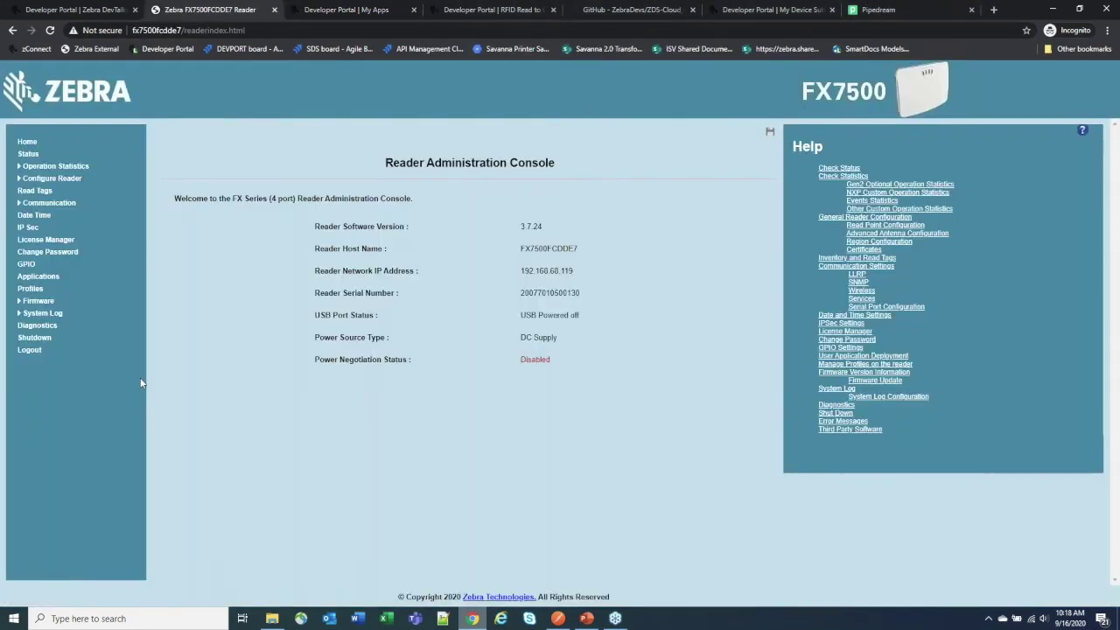
{"action": "left_click", "coordinate": [28, 154]}
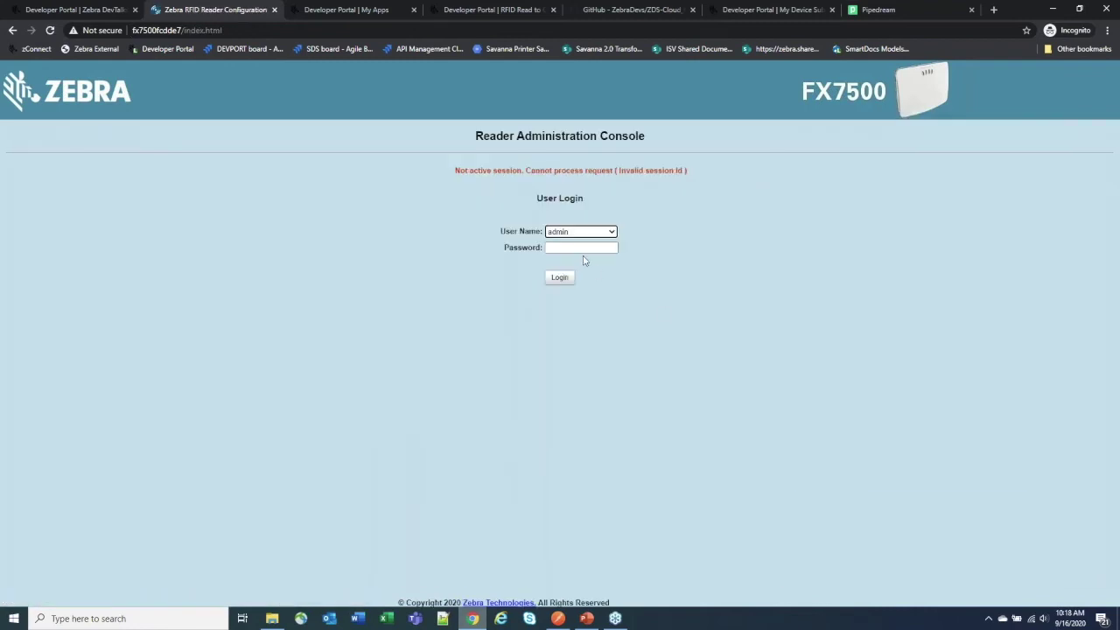
{"action": "left_click", "coordinate": [582, 253]}
{"action": "key", "text": "Return"}
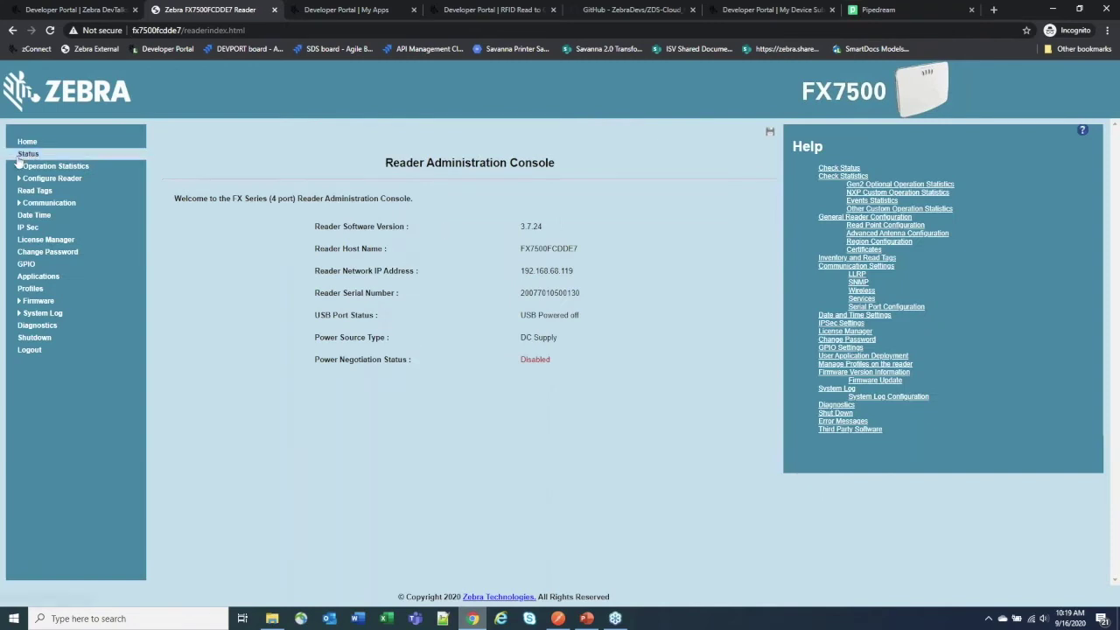
{"action": "left_click", "coordinate": [28, 154]}
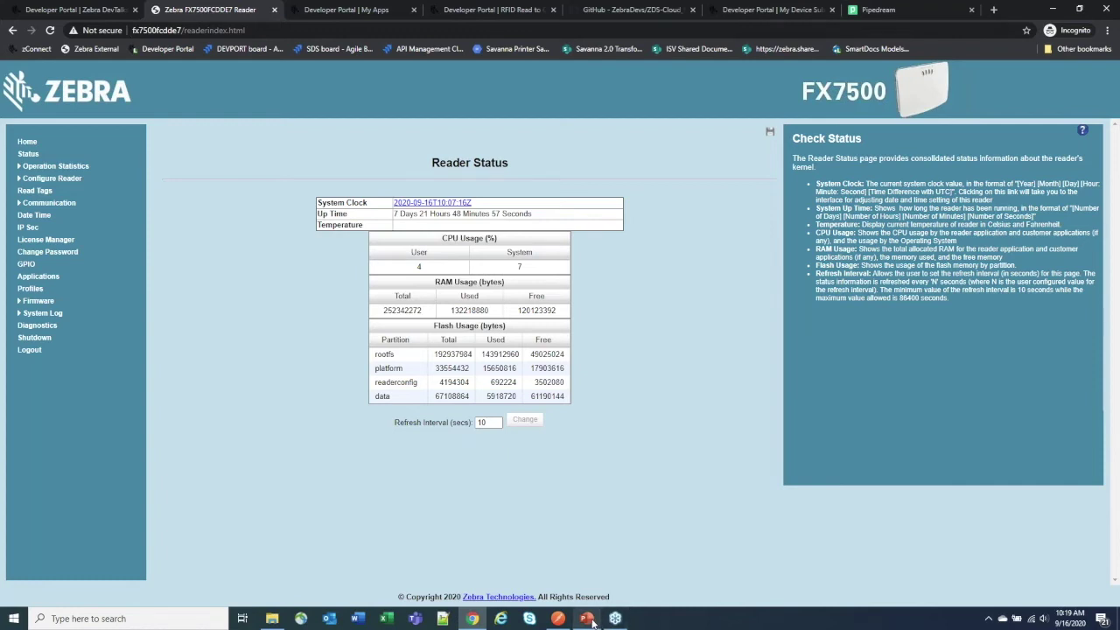
{"action": "left_click", "coordinate": [558, 619]}
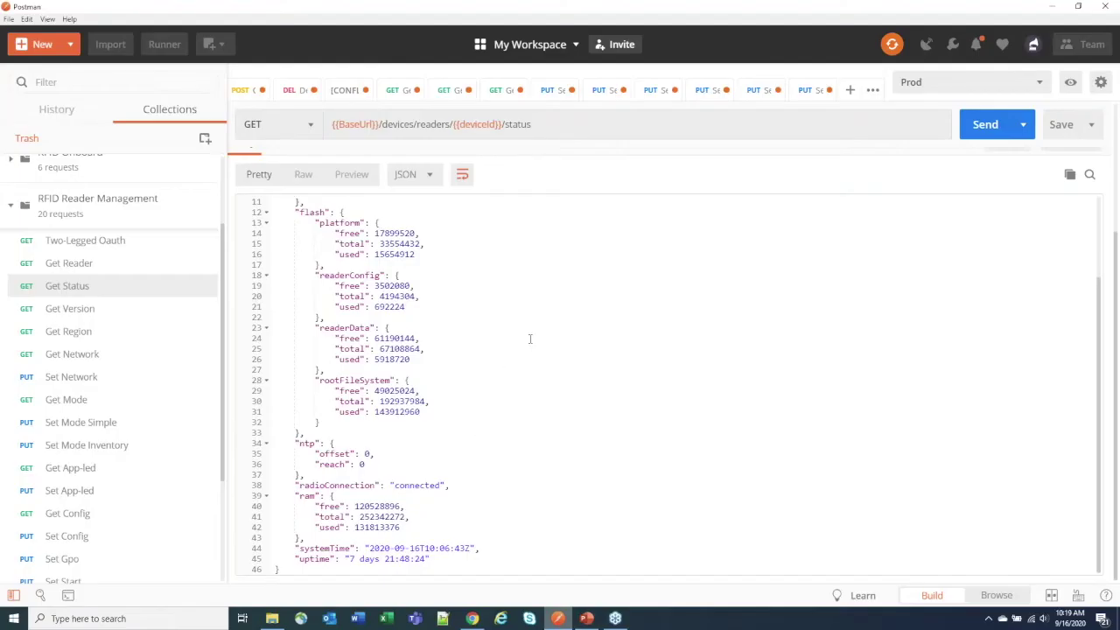
Step: Scroll the Get Status response back to the top and open Get Version
{"action": "scroll", "coordinate": [529, 339], "scroll_direction": "up", "scroll_amount": 5}
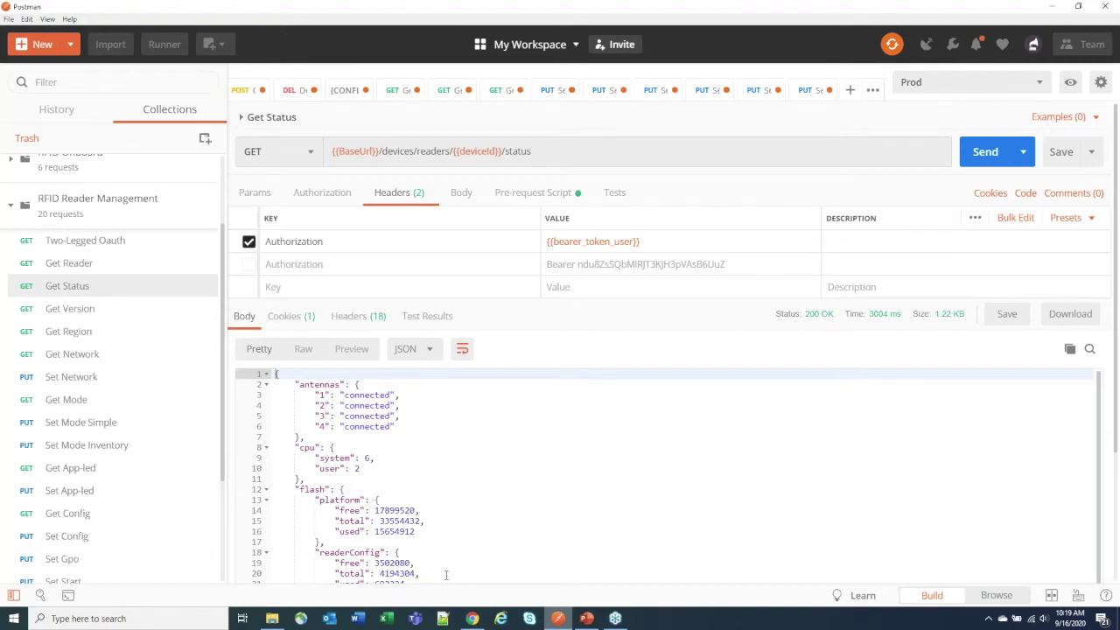
{"action": "left_click", "coordinate": [103, 308]}
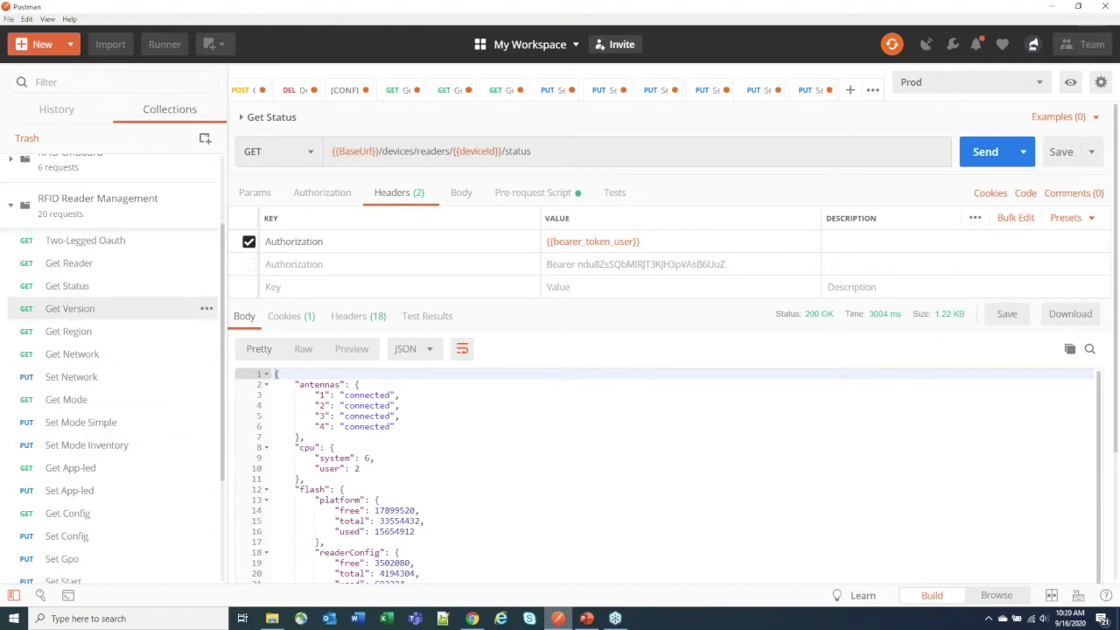
Step: Send the Get Version request, which returns 404 Not Found (Device Not Found)
{"action": "left_click", "coordinate": [997, 149]}
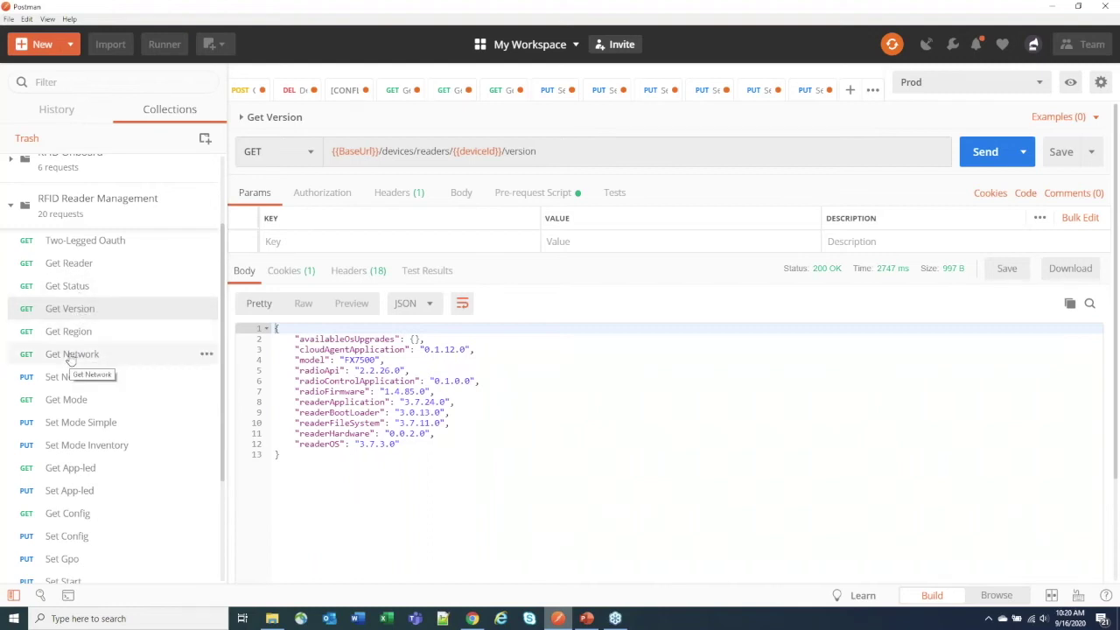
Step: Browse Get Network and Get App-led, then send Get Config for the 3.13 KB XML configuration
{"action": "left_click", "coordinate": [70, 355]}
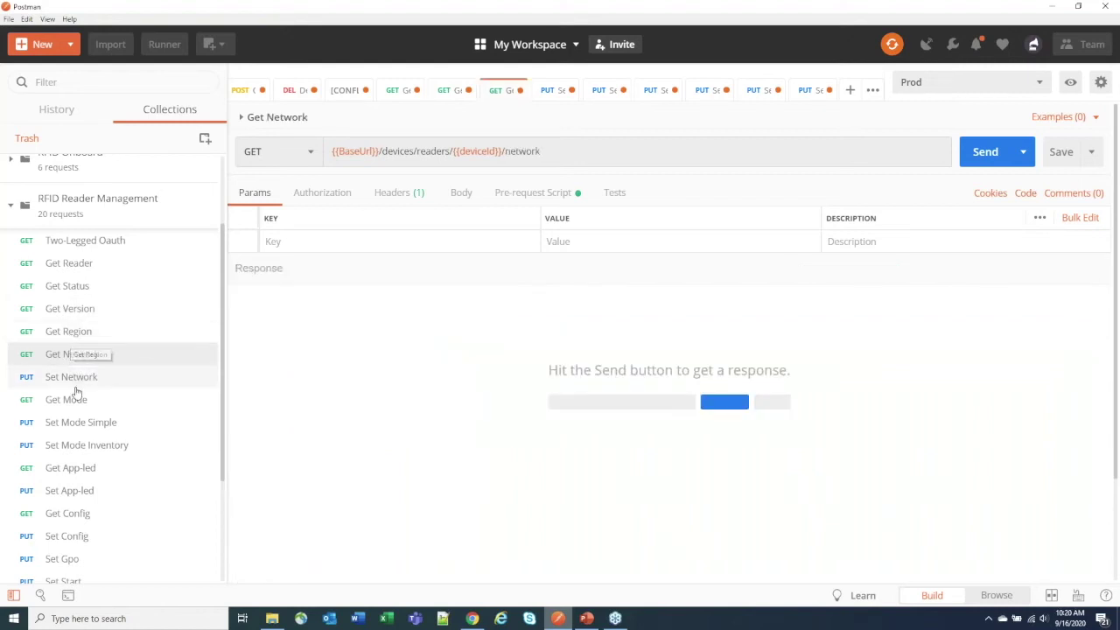
{"action": "scroll", "coordinate": [90, 504], "scroll_direction": "down", "scroll_amount": 1}
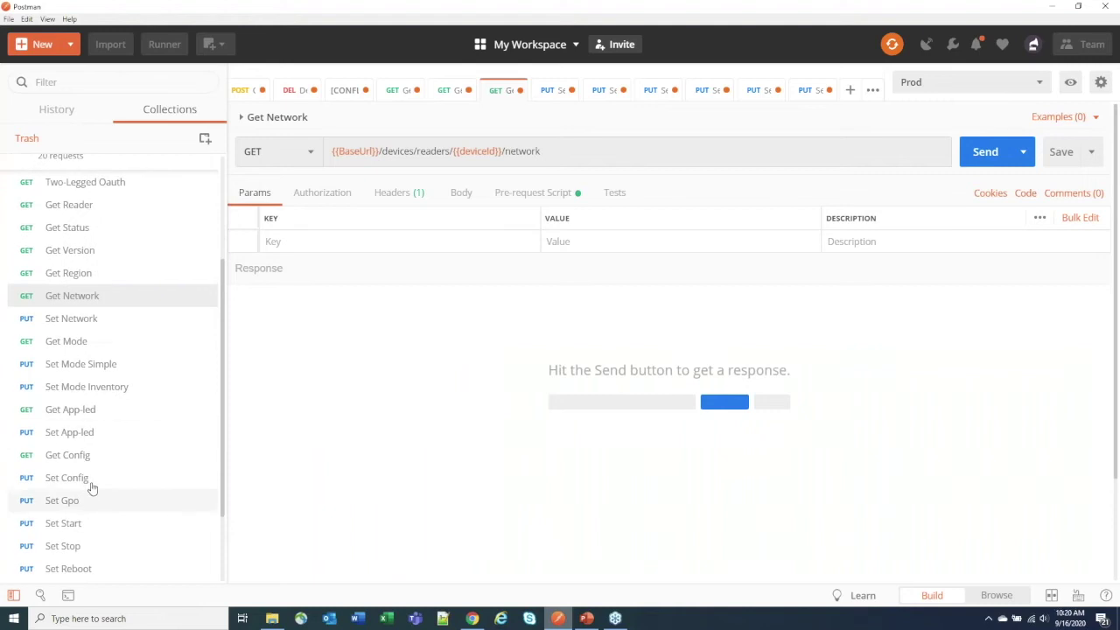
{"action": "left_click", "coordinate": [70, 412]}
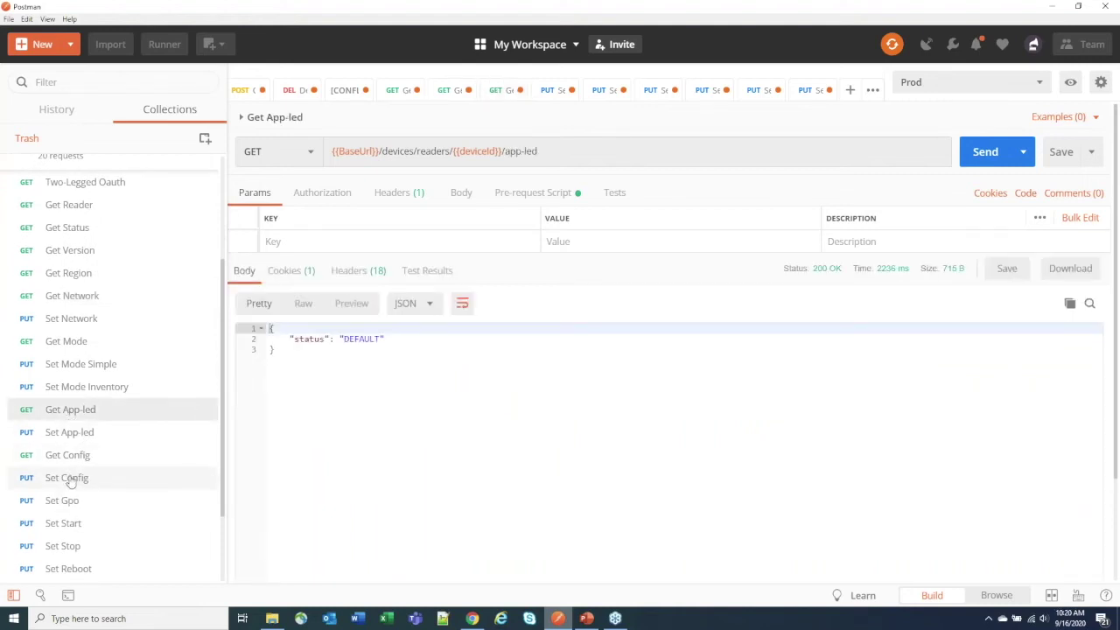
{"action": "left_click", "coordinate": [68, 455]}
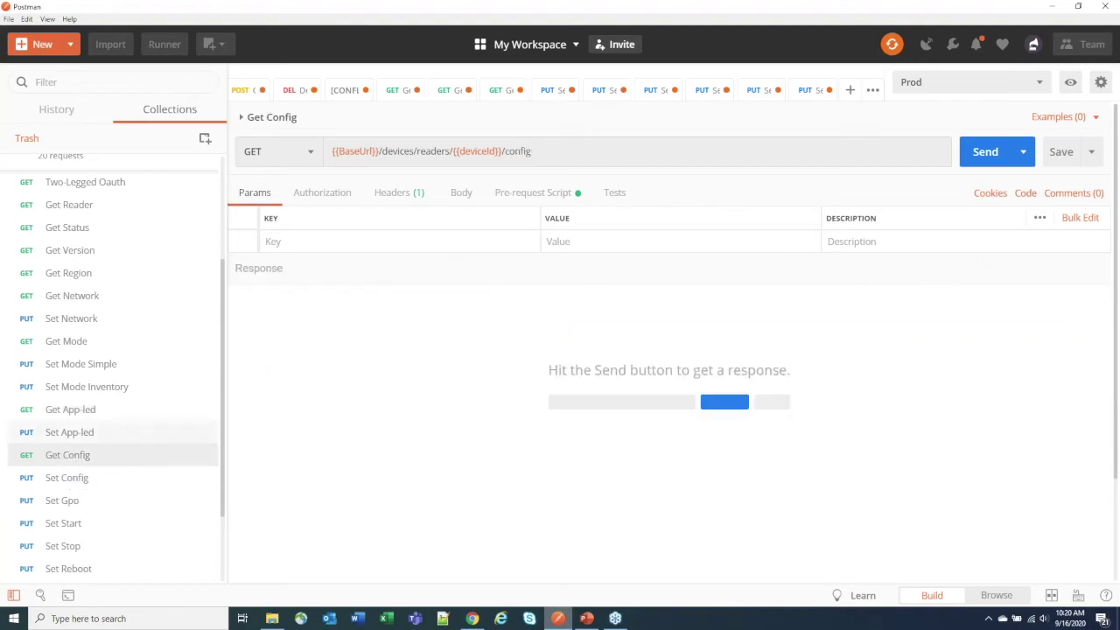
{"action": "left_click", "coordinate": [998, 154]}
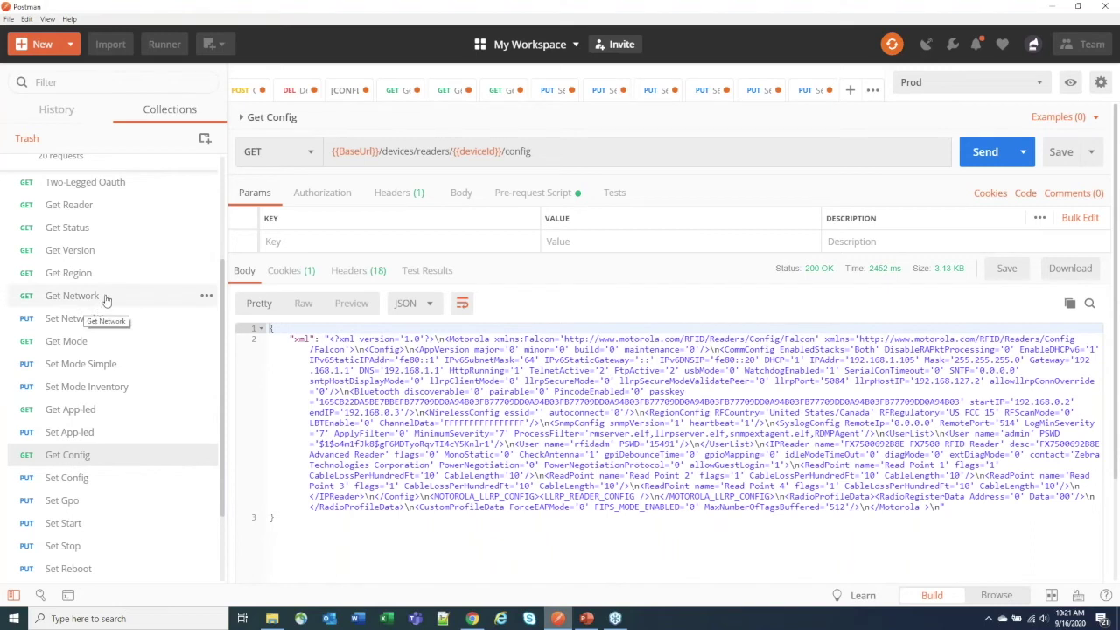
Step: Send the Get App-led request and see the LED status reported as DEFAULT
{"action": "left_click", "coordinate": [72, 410]}
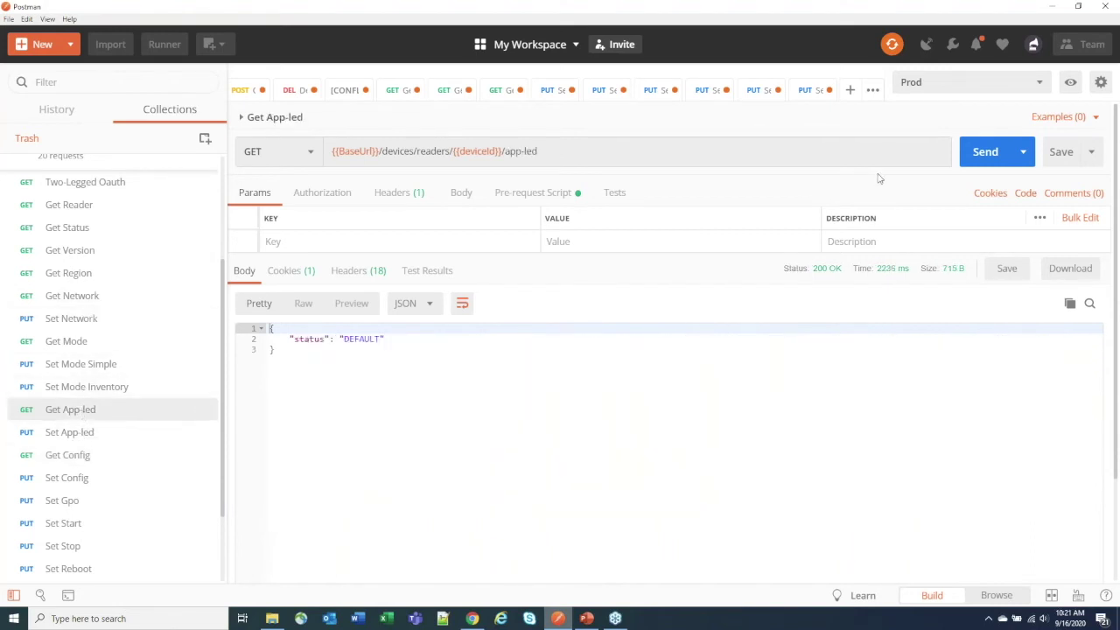
{"action": "left_click", "coordinate": [990, 153]}
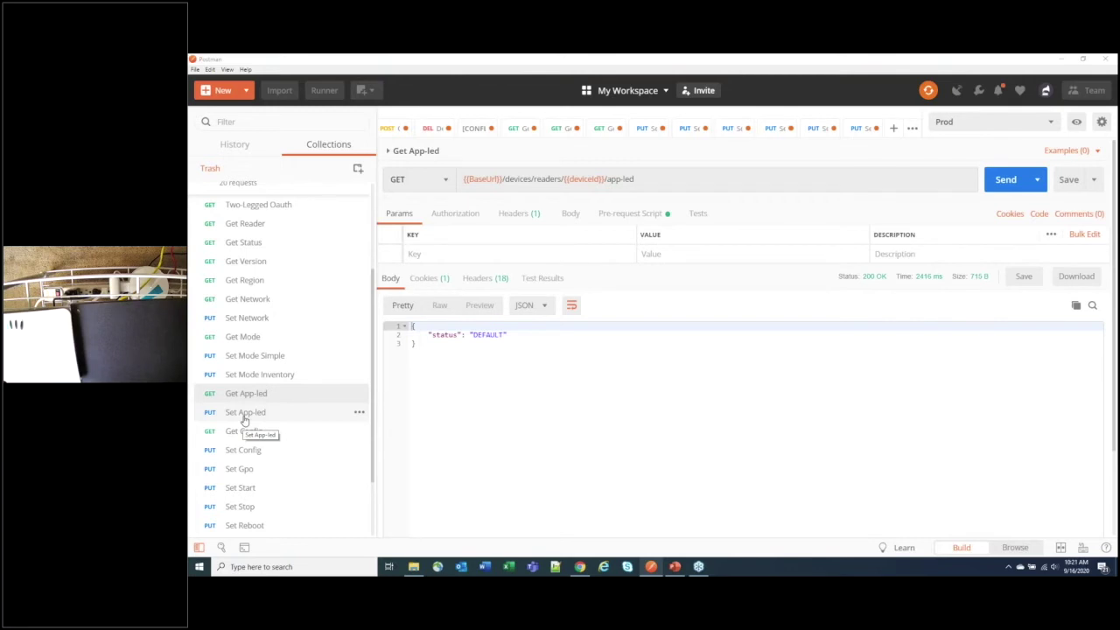
Step: Send Set App-led with seconds changed from 10 to 20 so the LED flashes red
{"action": "left_click", "coordinate": [245, 412]}
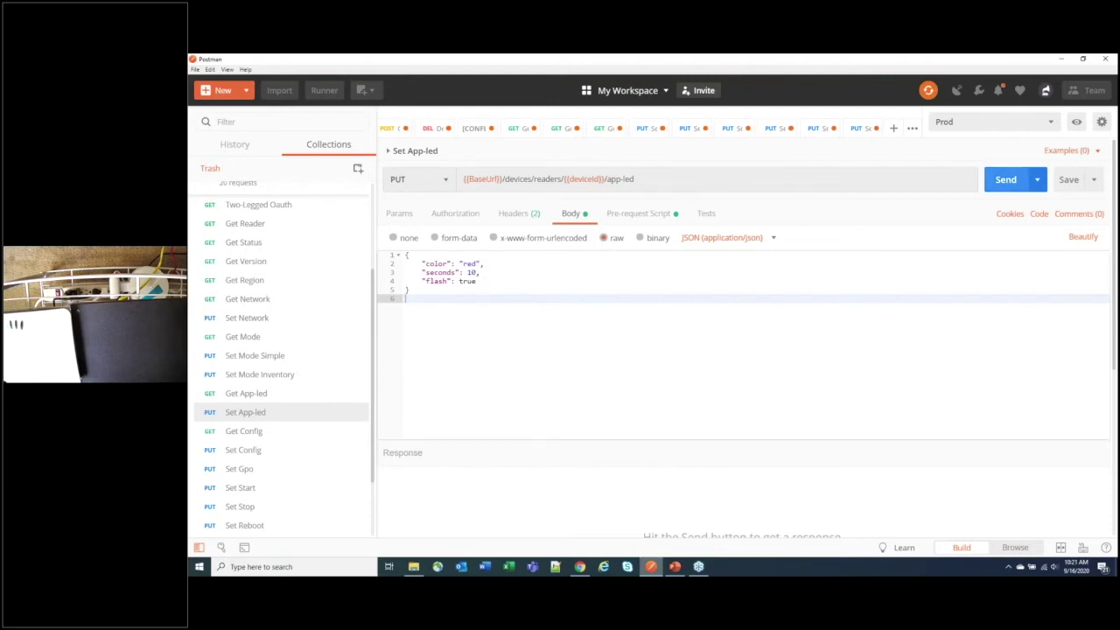
{"action": "double_click", "coordinate": [472, 272]}
{"action": "type", "text": "20"}
{"action": "left_click", "coordinate": [534, 282]}
{"action": "left_click", "coordinate": [1008, 180]}
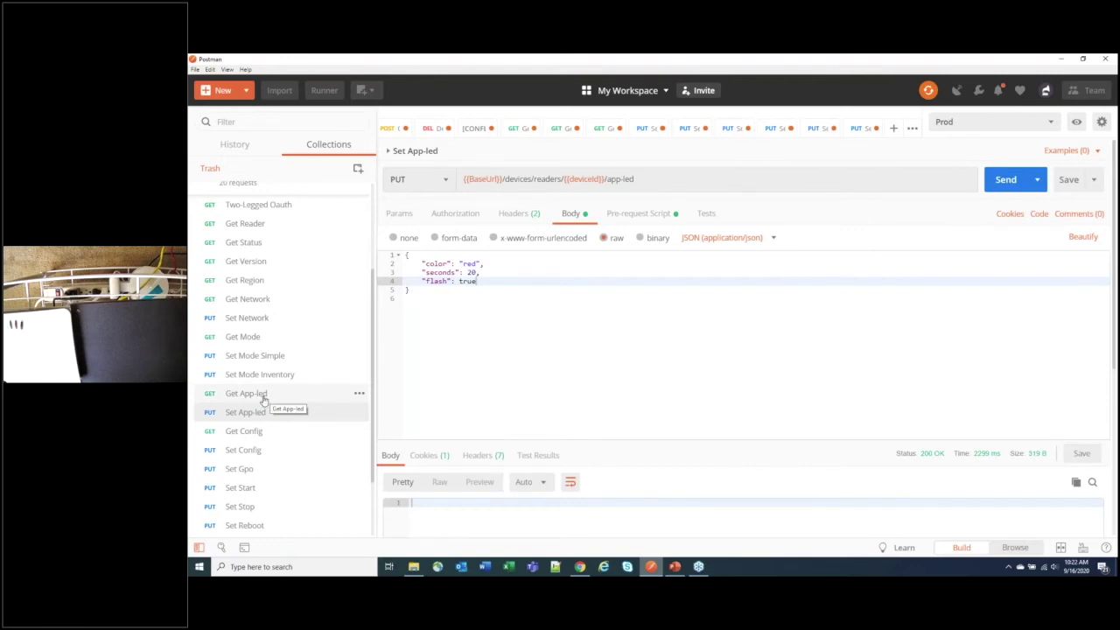
{"action": "left_click", "coordinate": [267, 401]}
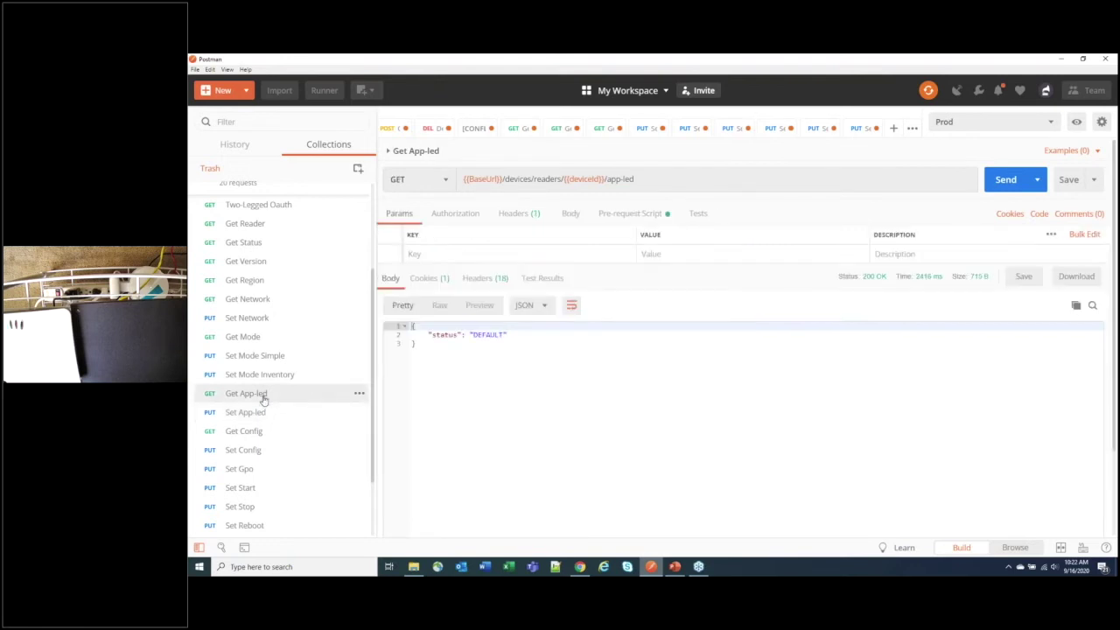
Step: Confirm Get App-led reports NON_DEFAULT, then send Set App-led with seconds 10 and color green
{"action": "left_click", "coordinate": [1004, 181]}
{"action": "left_click", "coordinate": [245, 412]}
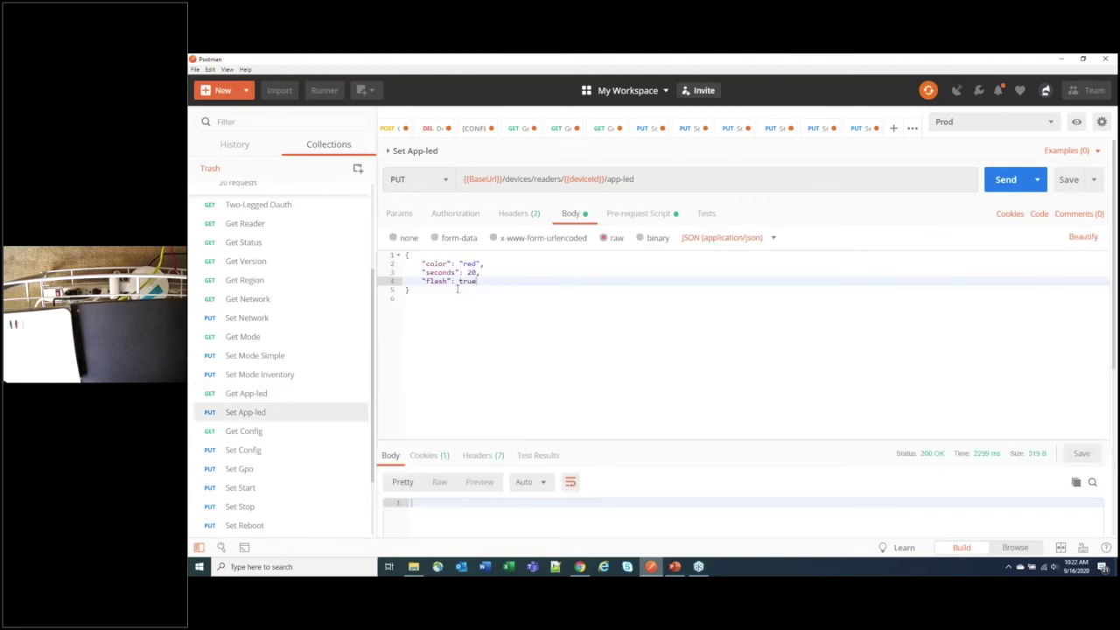
{"action": "left_click", "coordinate": [472, 272]}
{"action": "double_click", "coordinate": [471, 272]}
{"action": "type", "text": "10"}
{"action": "double_click", "coordinate": [469, 263]}
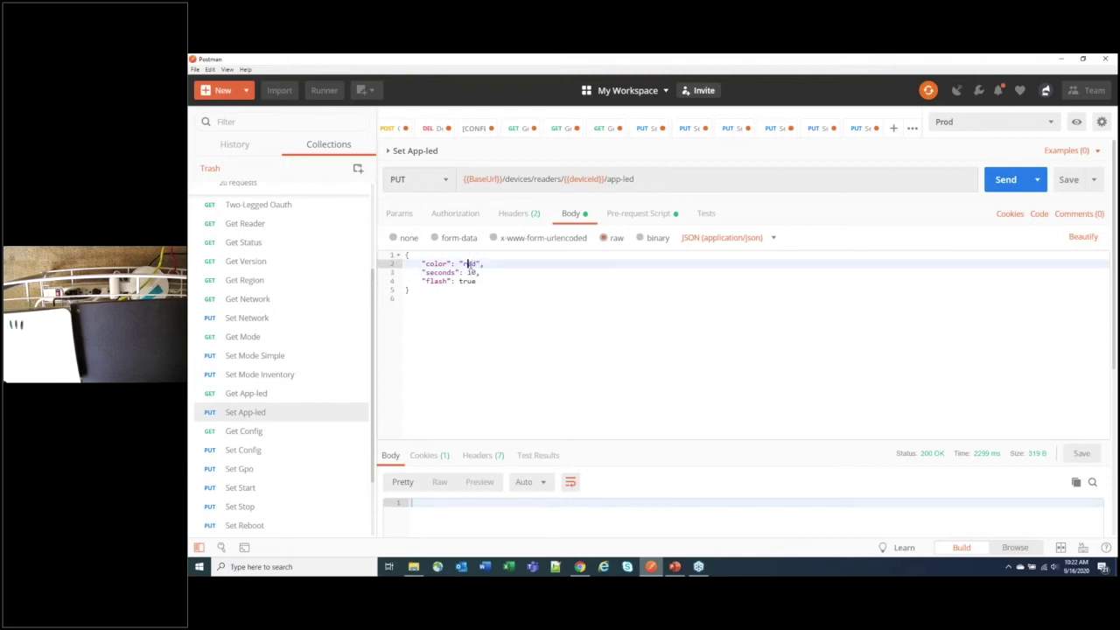
{"action": "type", "text": "green"}
{"action": "key", "text": "ctrl+Return"}
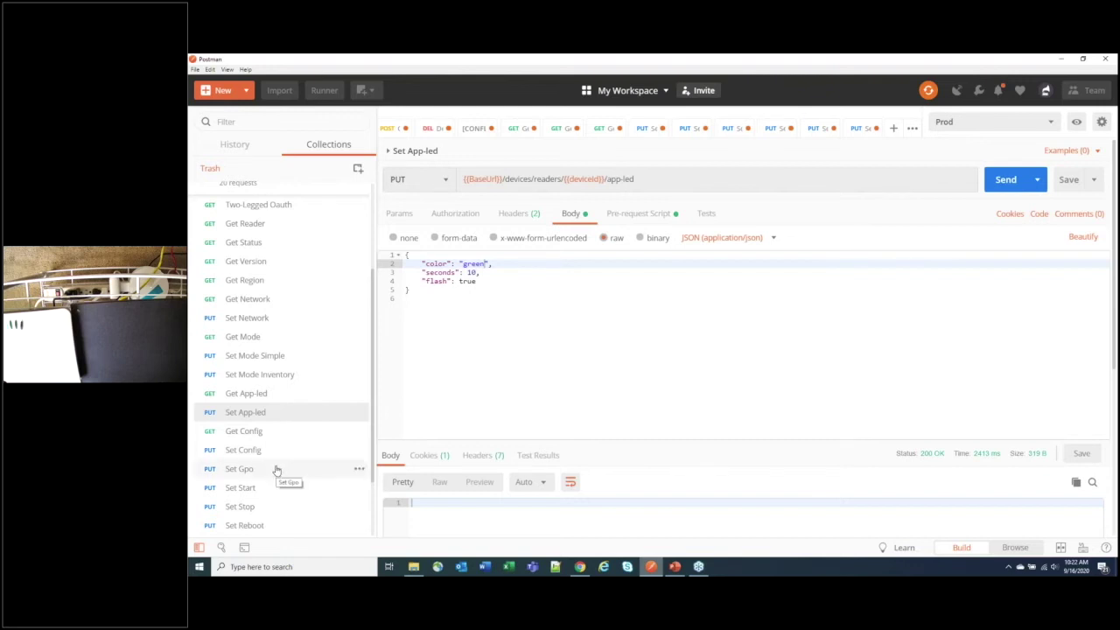
Step: Pull up the Get Mode request showing simple mode on antenna 1
{"action": "left_click", "coordinate": [282, 340]}
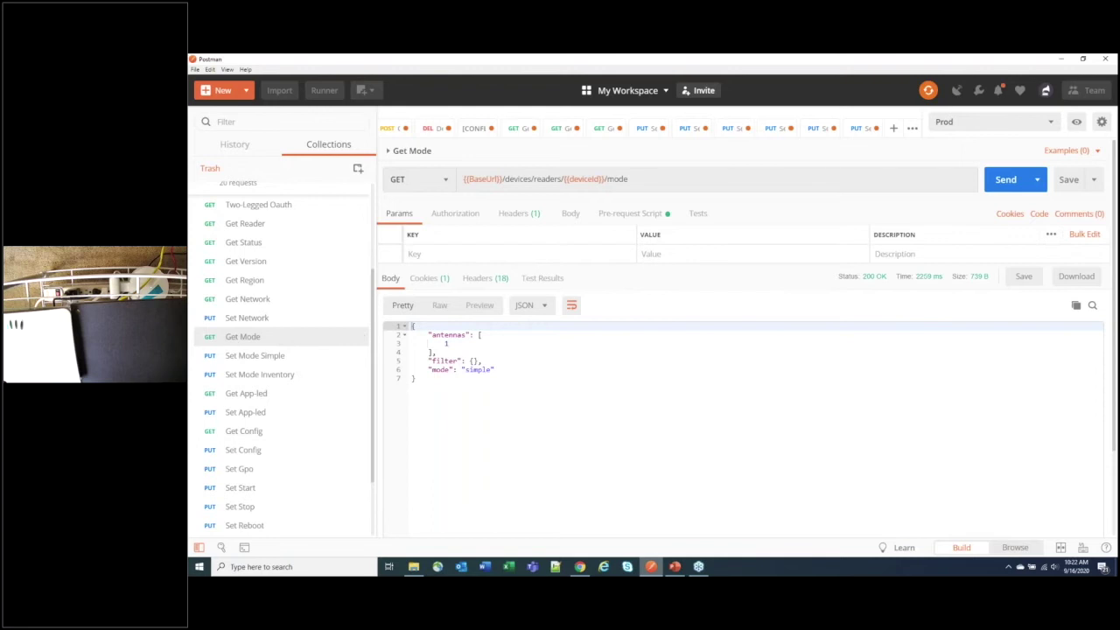
{"action": "key", "text": "alt+Tab"}
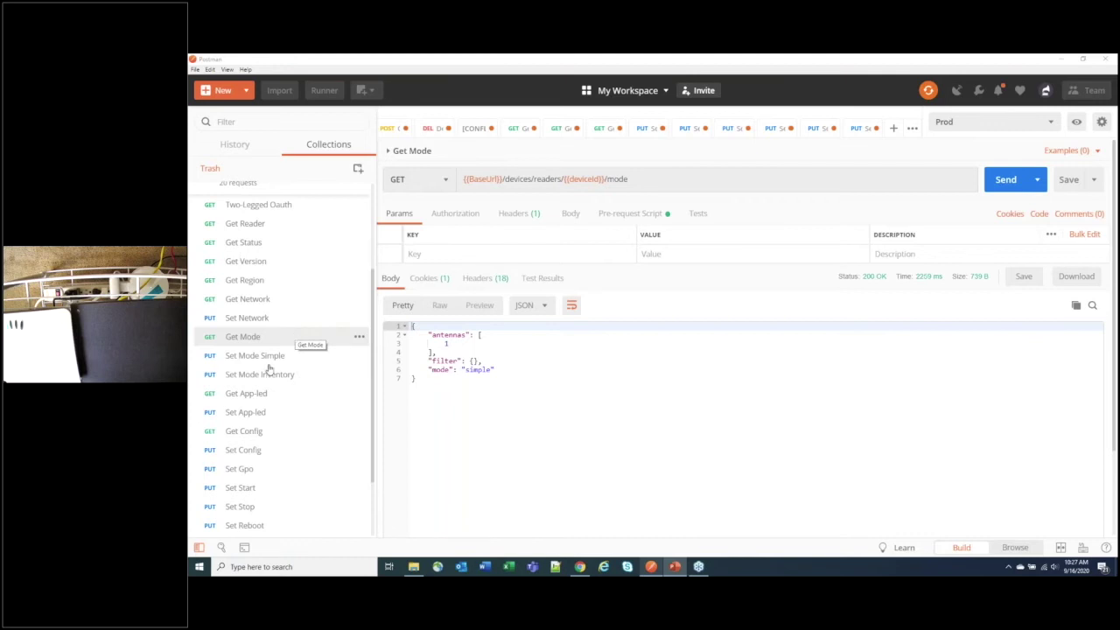
Step: Send Set Mode Simple, recheck with Get Mode, then bring up Set Mode Inventory (antenna 1, 10-second interval)
{"action": "left_click", "coordinate": [277, 356]}
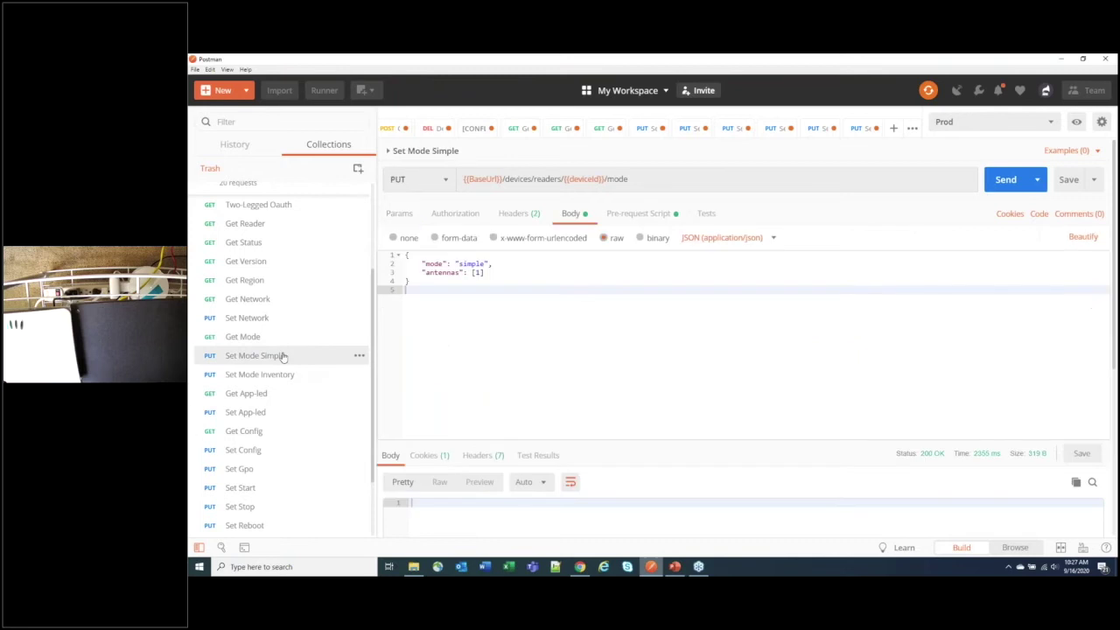
{"action": "left_click", "coordinate": [1007, 186]}
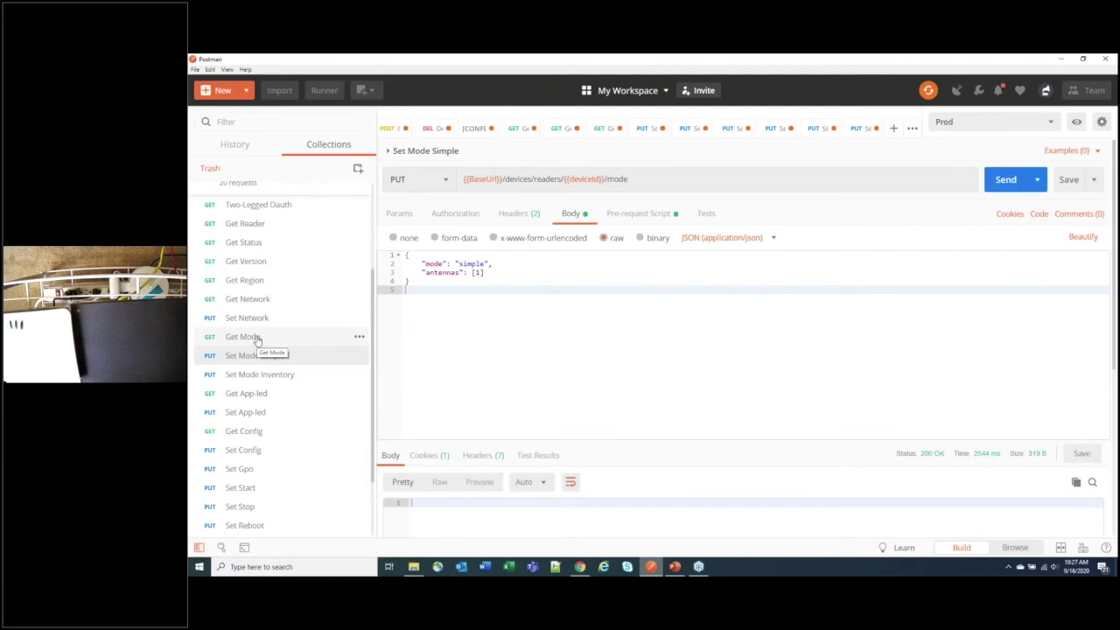
{"action": "left_click", "coordinate": [249, 337]}
{"action": "left_click", "coordinate": [1002, 182]}
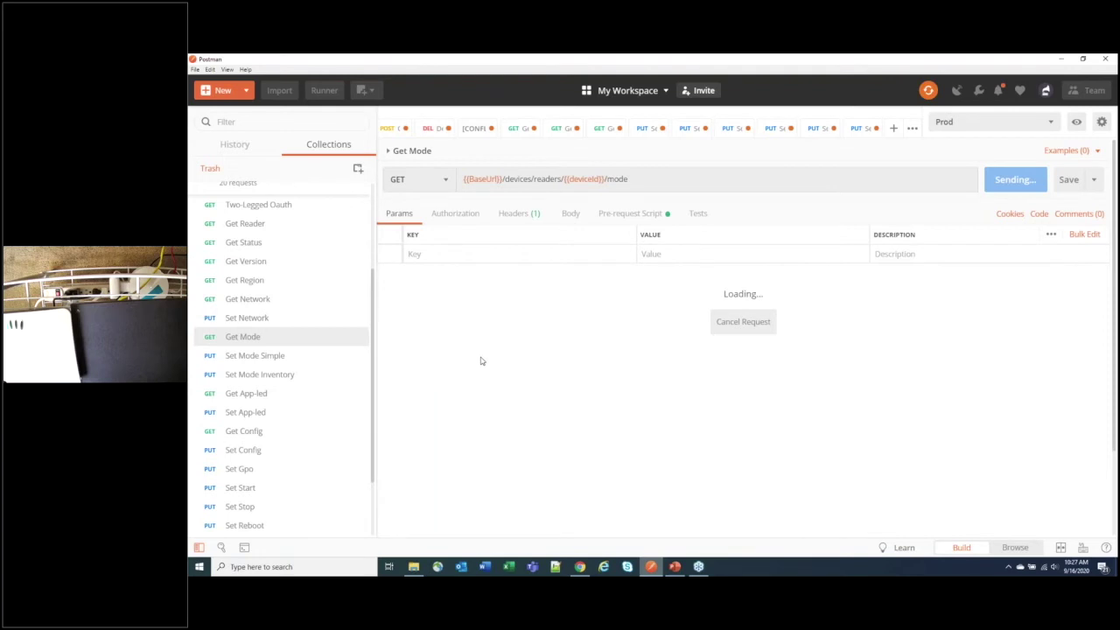
{"action": "left_click", "coordinate": [260, 374]}
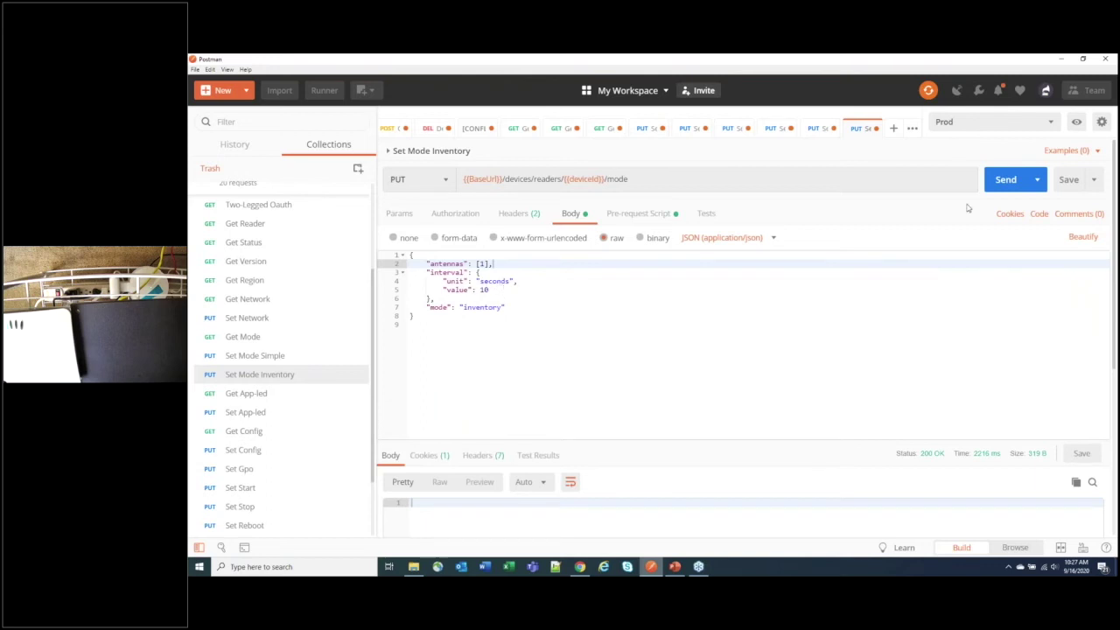
Step: Send the inventory-mode request, then re-query the mode: inventory on antenna 1 every 10 seconds
{"action": "left_click", "coordinate": [1006, 179]}
{"action": "left_click", "coordinate": [1006, 179]}
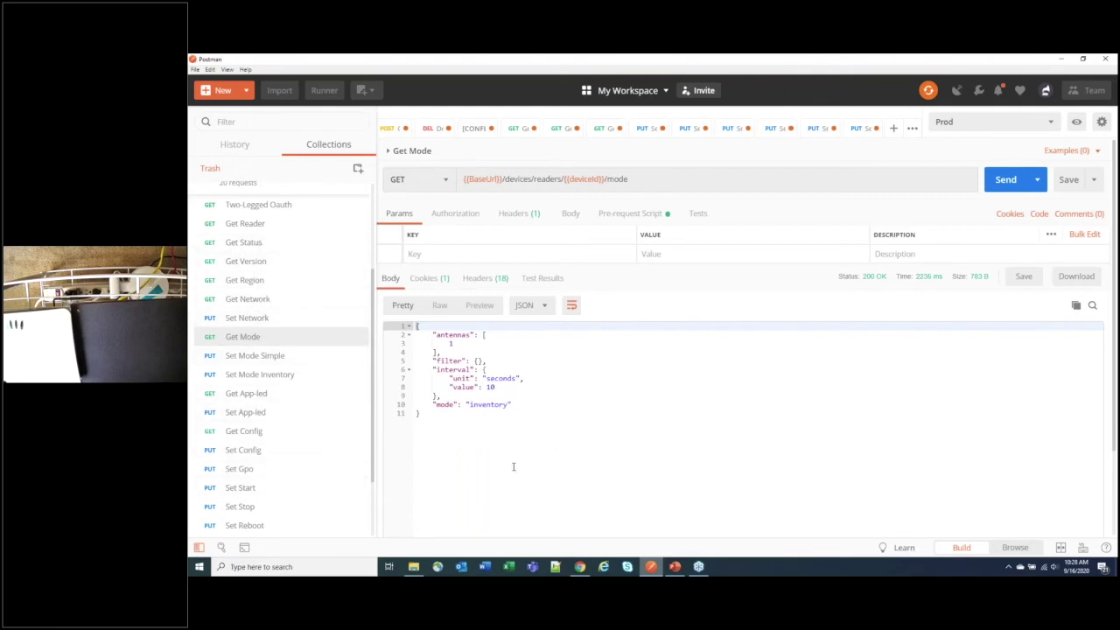
{"action": "scroll", "coordinate": [320, 451], "scroll_direction": "down", "scroll_amount": 1}
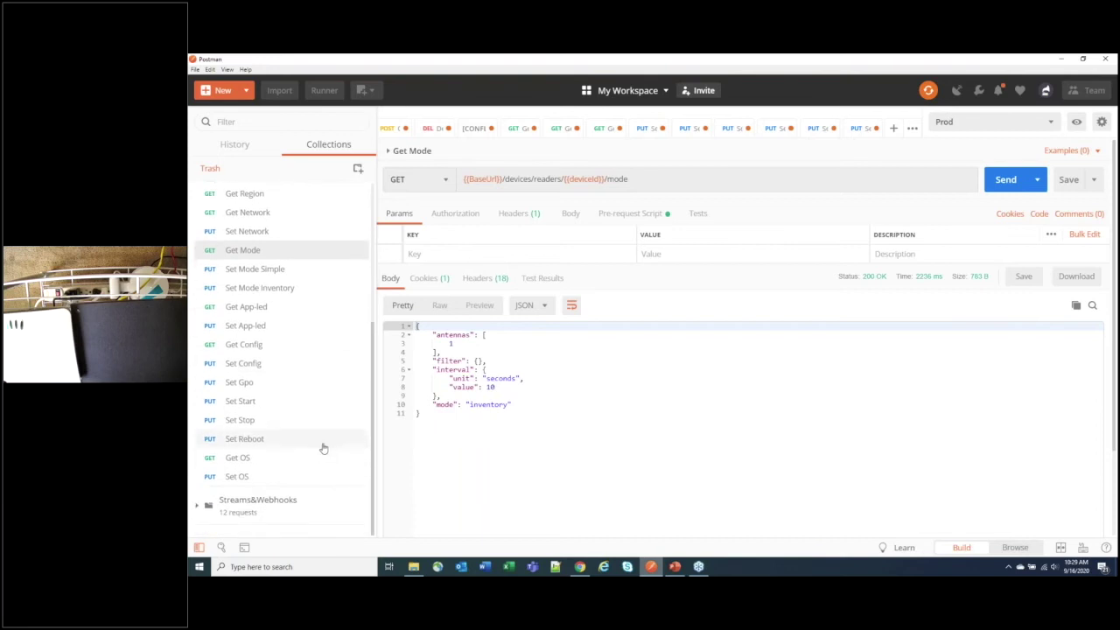
Step: Fetch the available OS versions with Get OS and highlight the latest, 3.7.26
{"action": "left_click", "coordinate": [279, 462]}
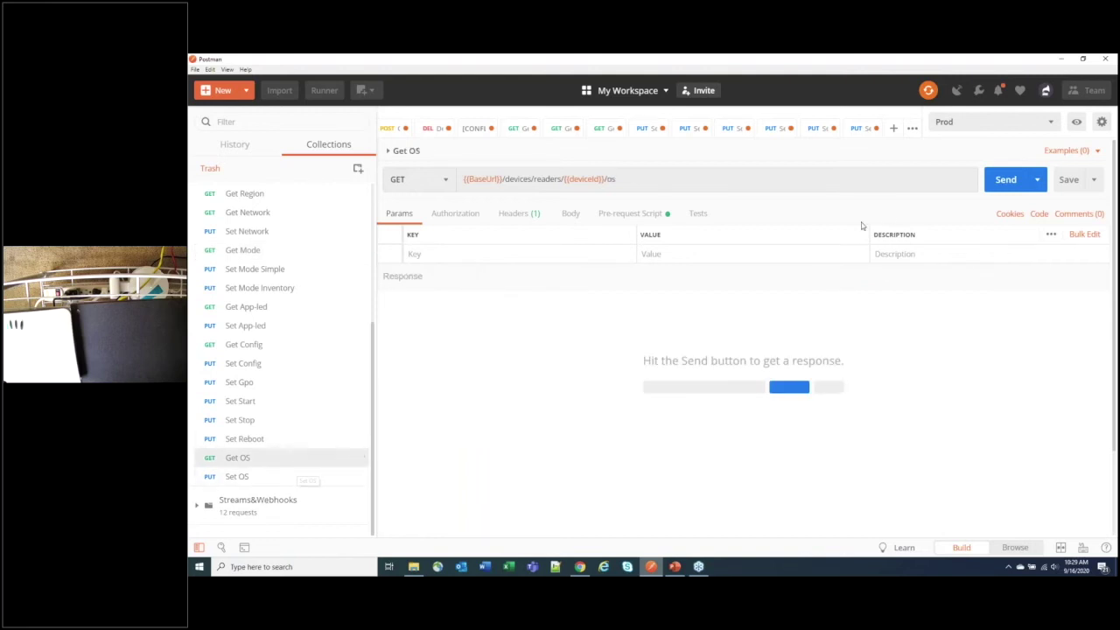
{"action": "left_click", "coordinate": [1005, 179]}
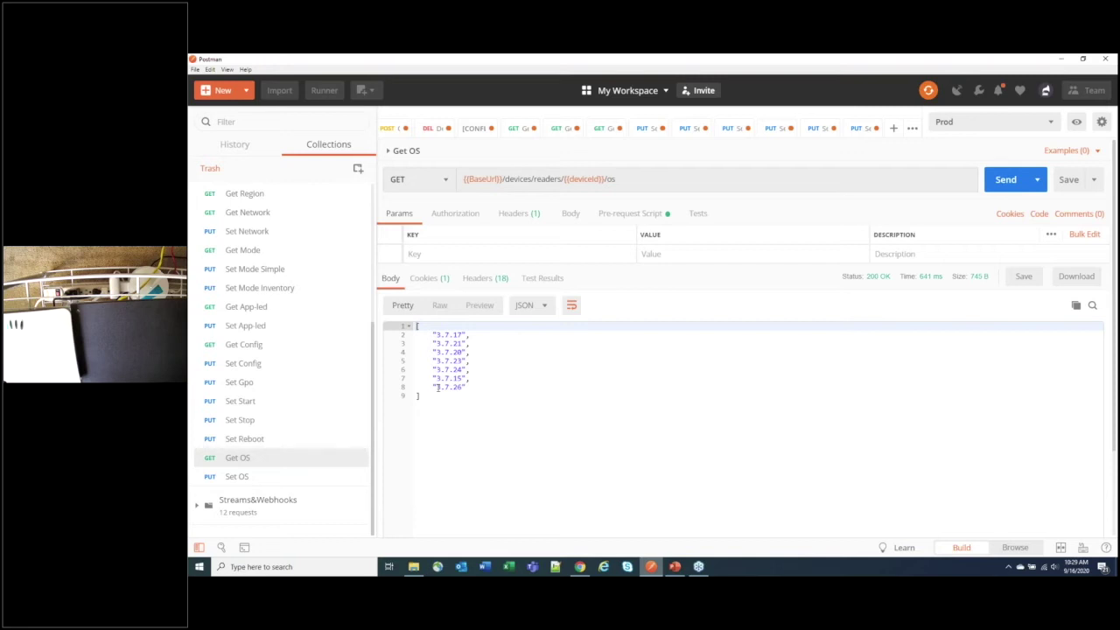
{"action": "left_click_drag", "start_coordinate": [437, 385], "coordinate": [464, 387]}
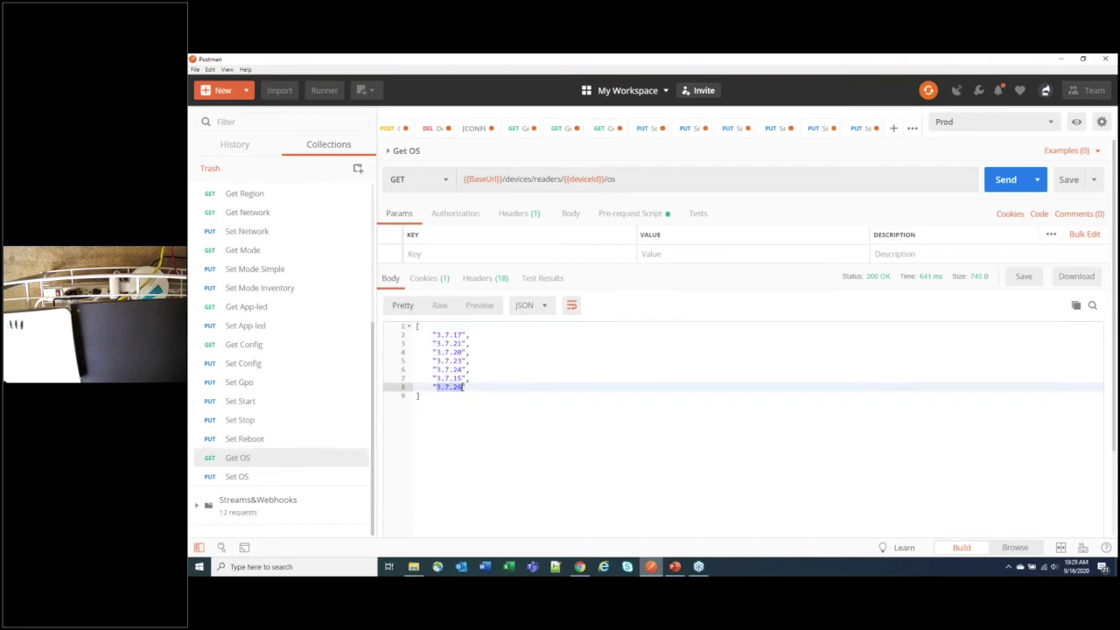
{"action": "left_click", "coordinate": [222, 476]}
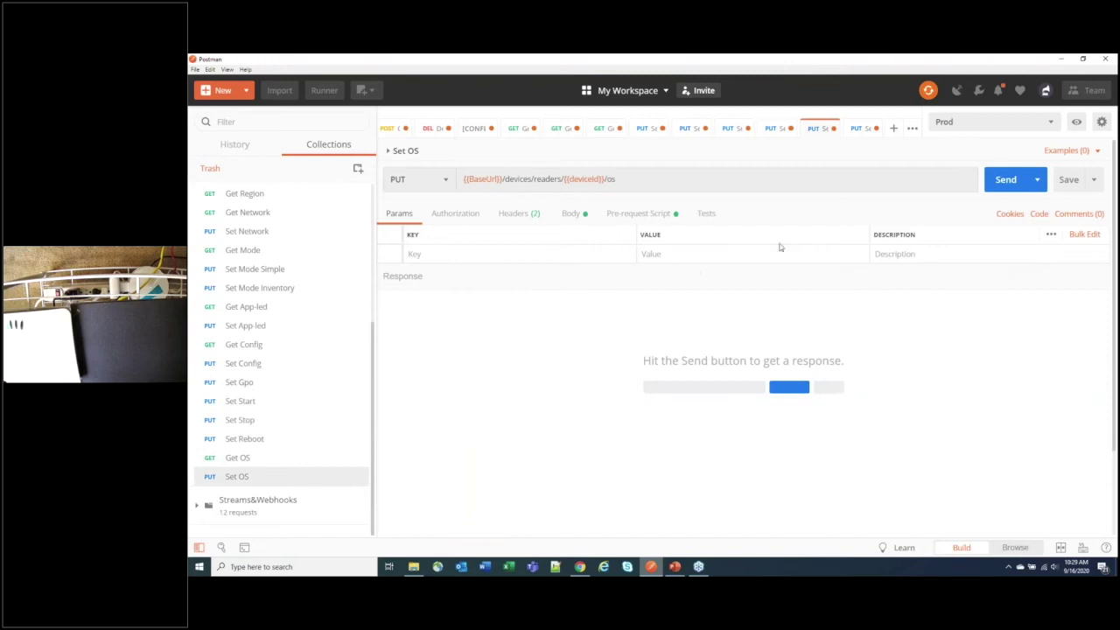
Step: Change the Set OS body version from 3.7.17 to 3.7.26, then return to Get Mode
{"action": "left_click", "coordinate": [571, 219]}
{"action": "left_click_drag", "start_coordinate": [474, 263], "coordinate": [503, 263]}
{"action": "type", "text": "3.7.26"}
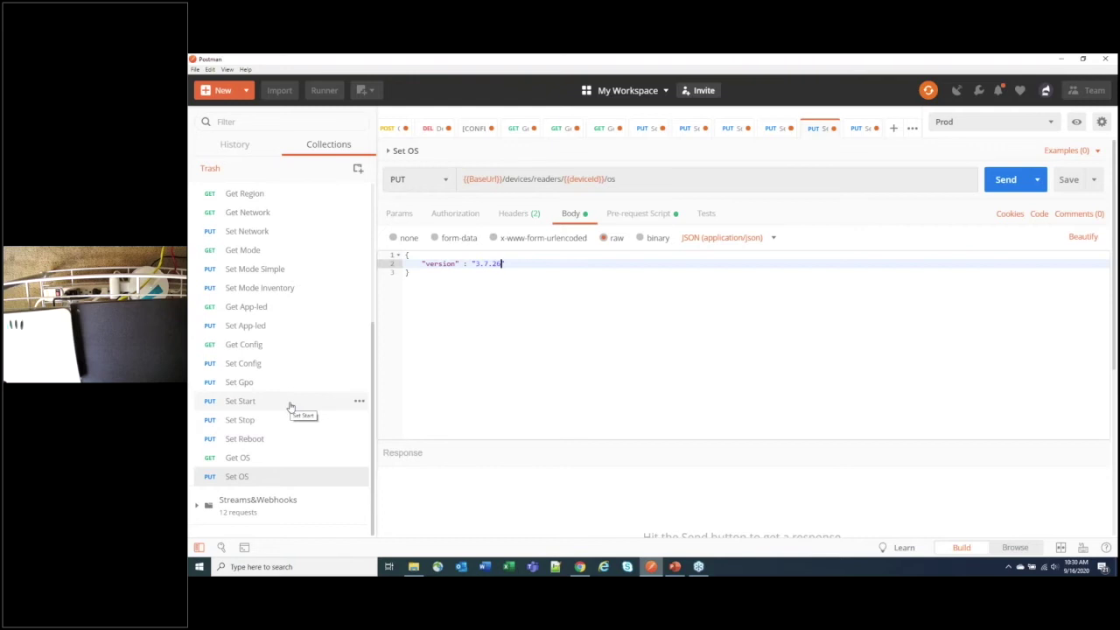
{"action": "left_click", "coordinate": [263, 250]}
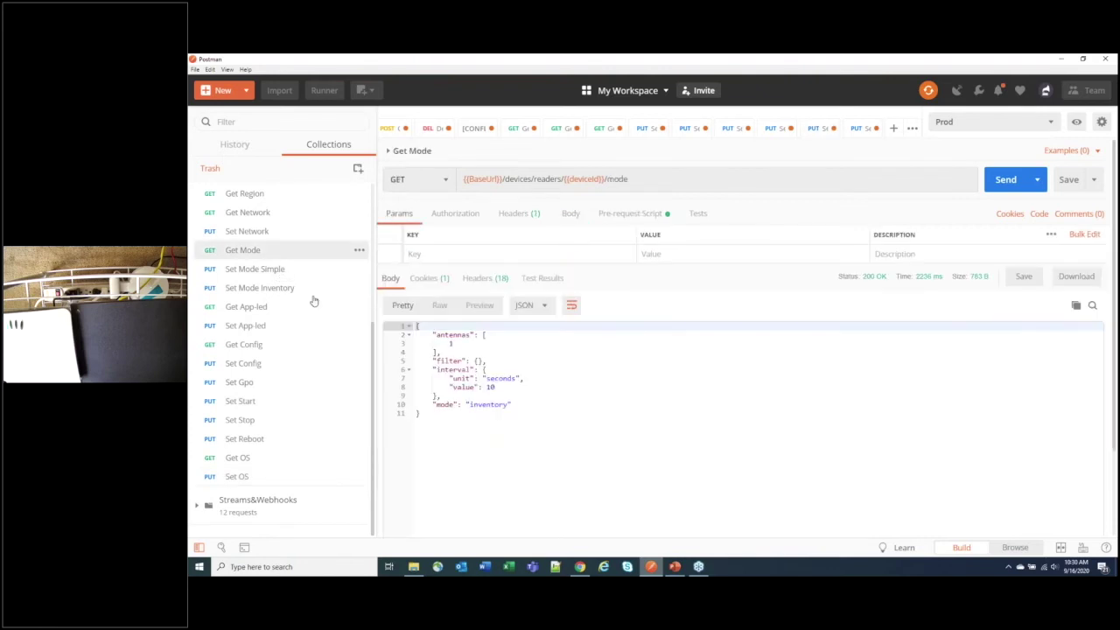
Step: Send Set Start so the reader begins reading tags, then bring Chrome to the front
{"action": "left_click", "coordinate": [263, 405]}
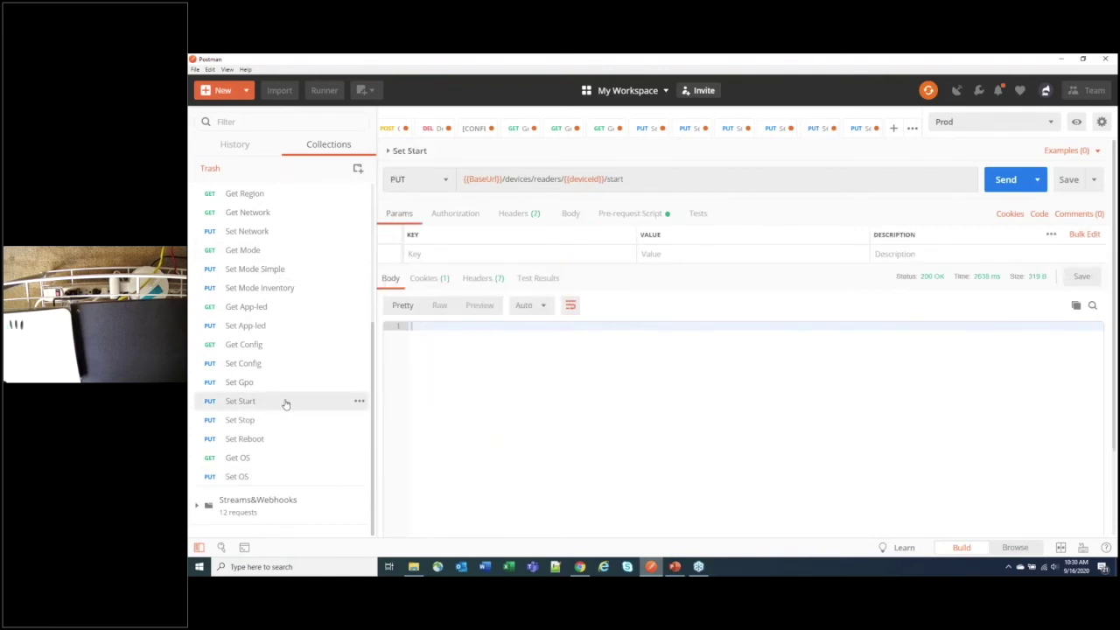
{"action": "left_click", "coordinate": [999, 191]}
{"action": "key", "text": "alt+Tab"}
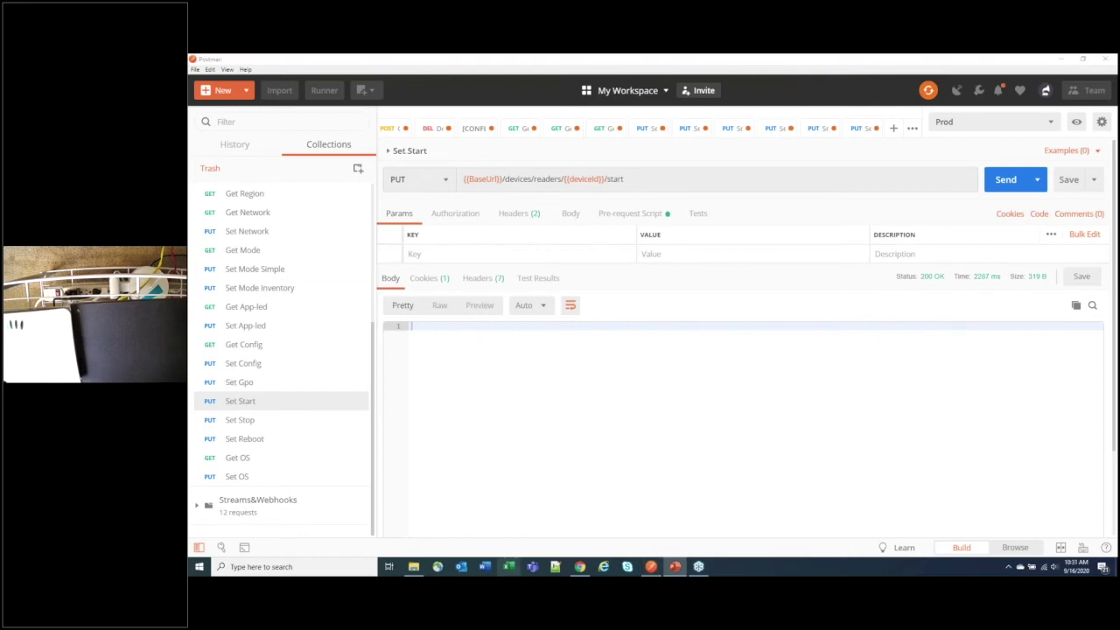
{"action": "left_click", "coordinate": [577, 567]}
Step: Go to the RFID Read to Cloud tab and view My Data Services > Subscriptions
{"action": "left_click", "coordinate": [499, 64]}
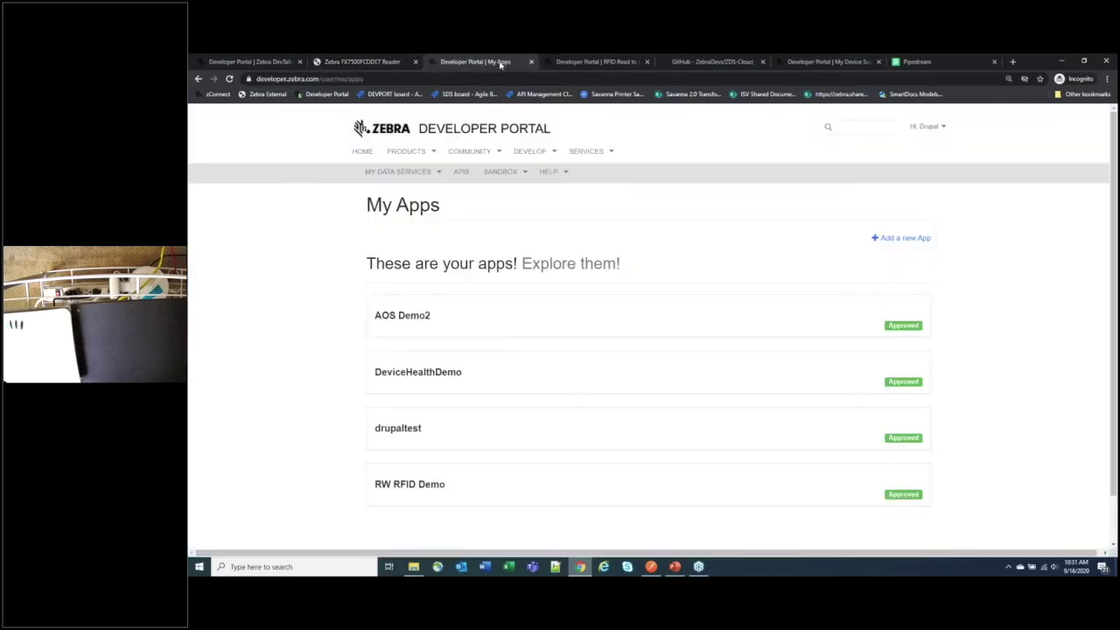
{"action": "left_click", "coordinate": [610, 63]}
{"action": "mouse_move", "coordinate": [398, 123]}
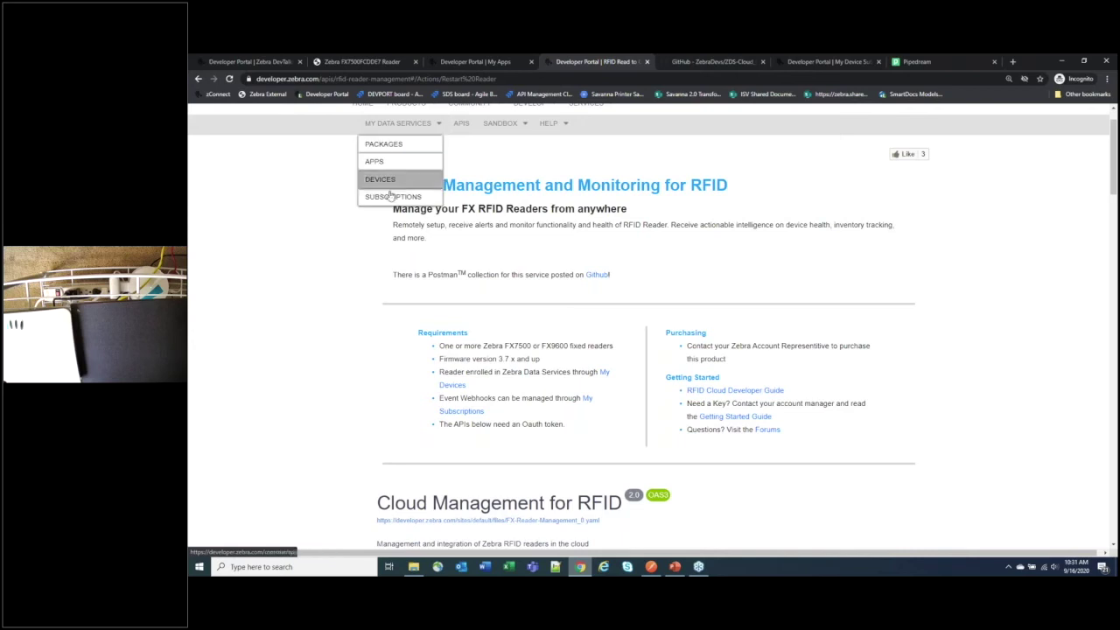
{"action": "left_click", "coordinate": [391, 198]}
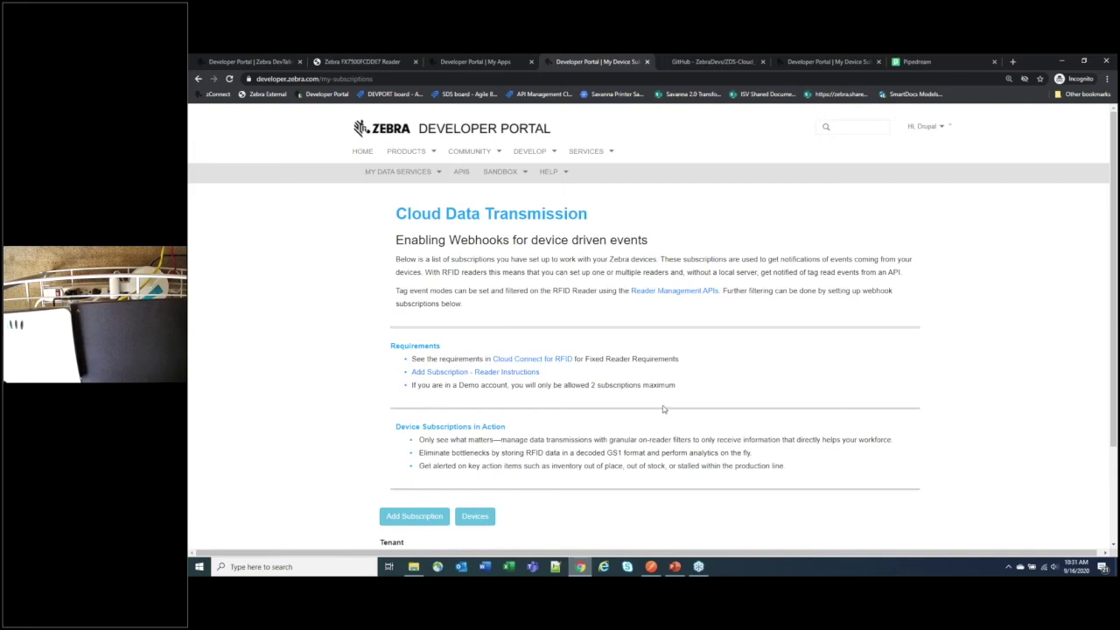
{"action": "scroll", "coordinate": [661, 414], "scroll_direction": "down", "scroll_amount": 3}
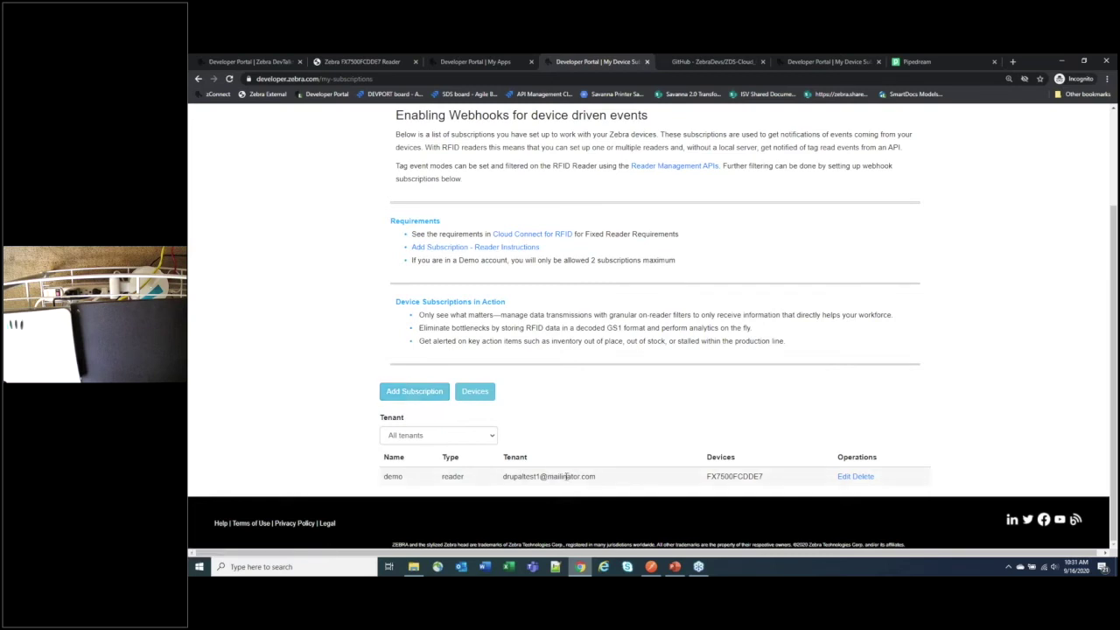
Step: Delete the old Demo subscription and start a new Reader subscription named Demo
{"action": "left_click", "coordinate": [863, 477]}
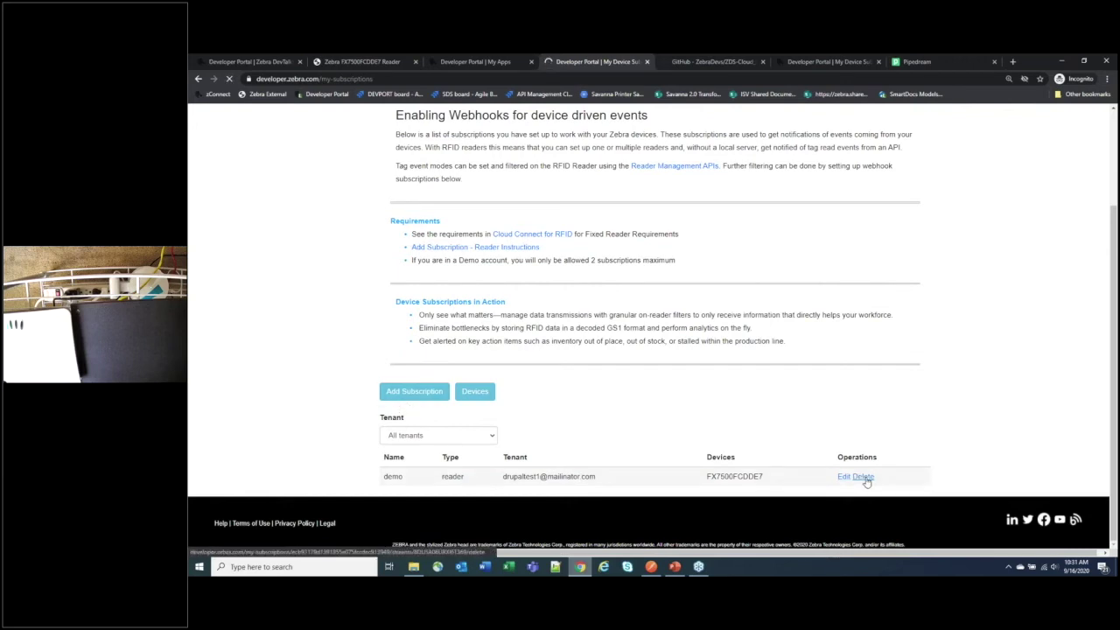
{"action": "left_click", "coordinate": [414, 392]}
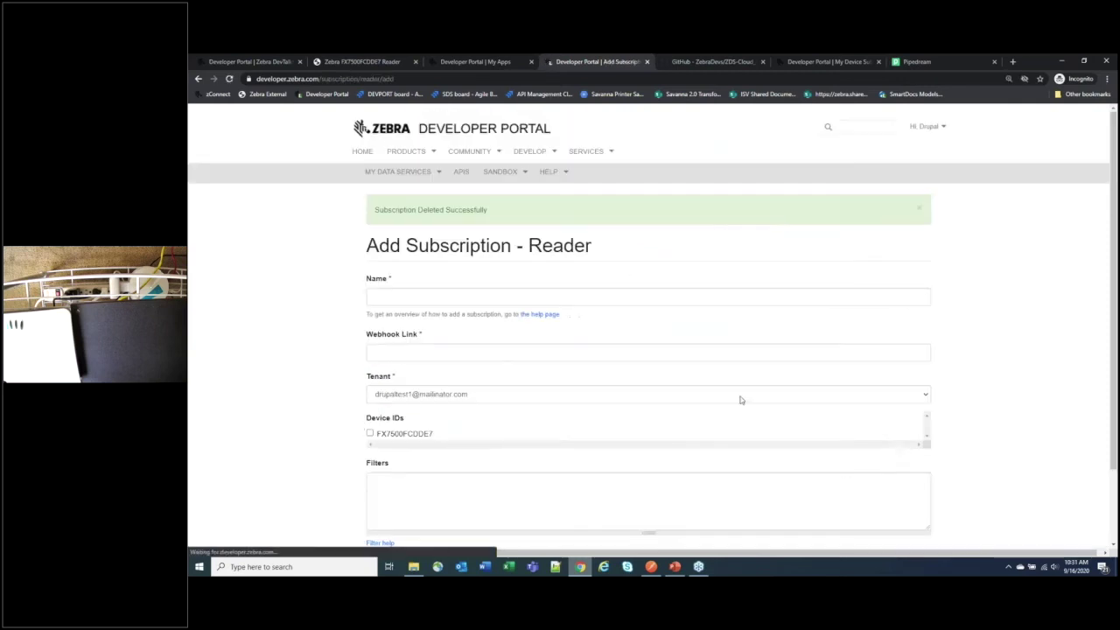
{"action": "left_click", "coordinate": [430, 296]}
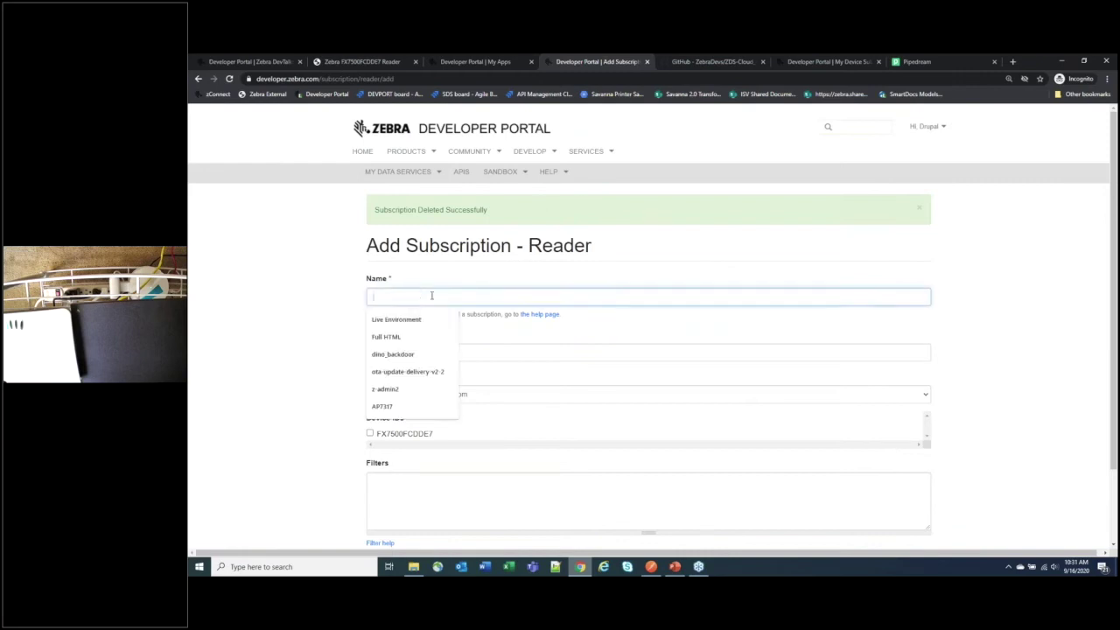
{"action": "type", "text": "Demo"}
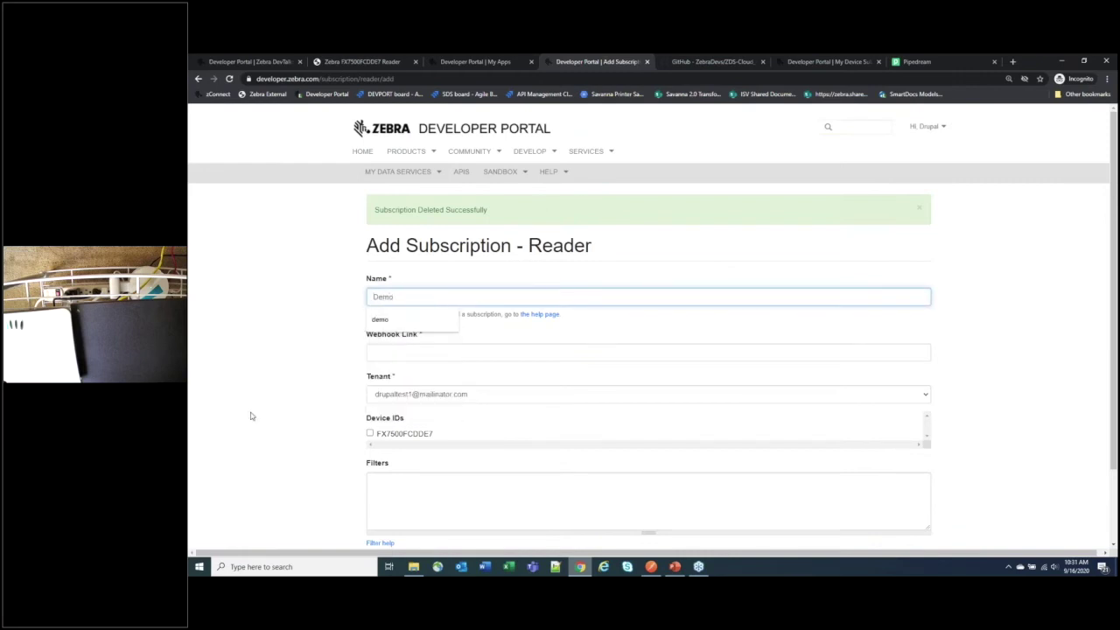
{"action": "left_click", "coordinate": [259, 395]}
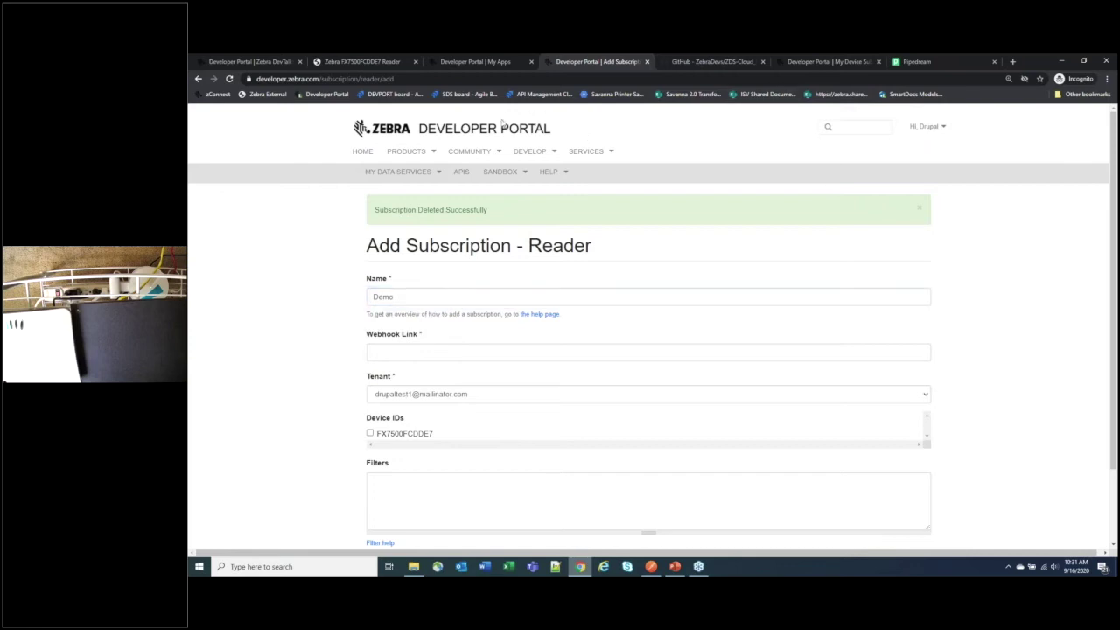
Step: Copy the Pipedream endpoint URL and paste it into the Webhook Link field
{"action": "left_click", "coordinate": [932, 62]}
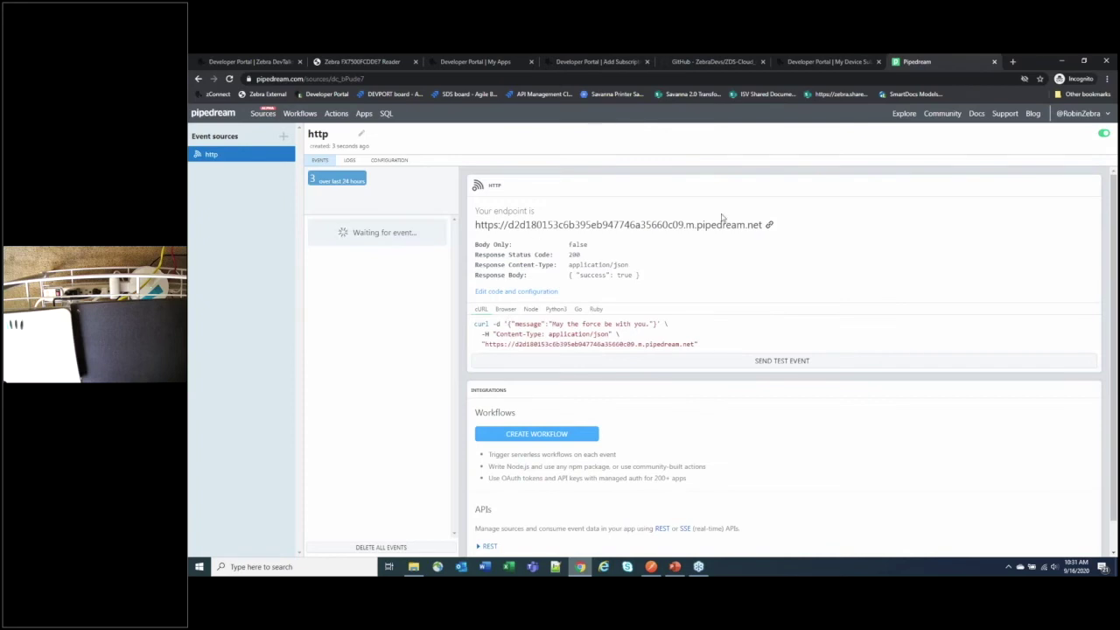
{"action": "left_click", "coordinate": [769, 227]}
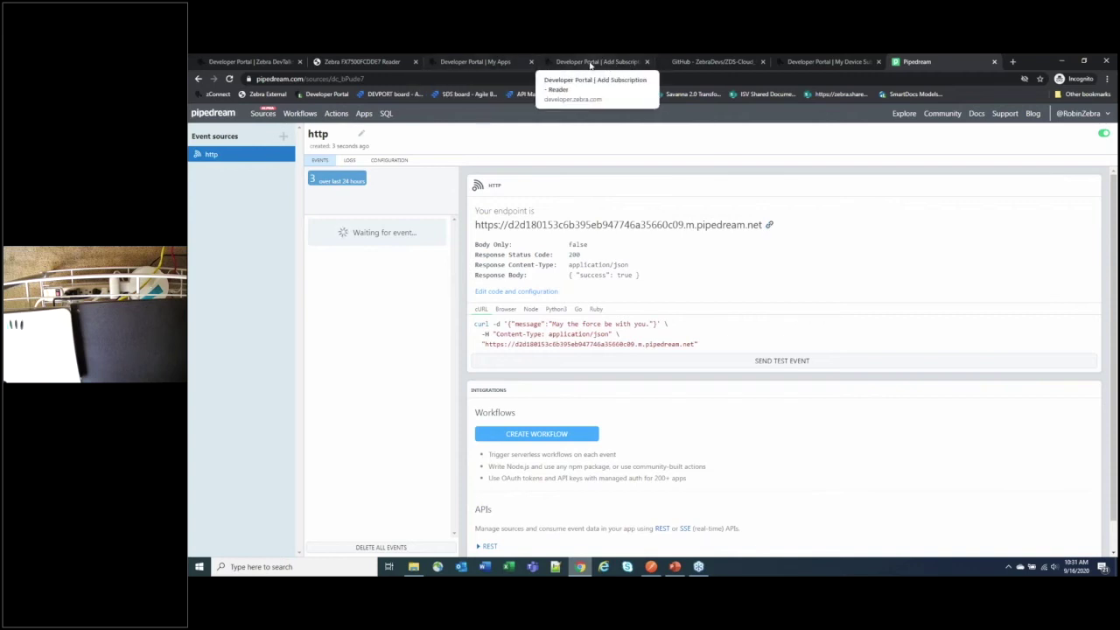
{"action": "left_click", "coordinate": [588, 62]}
{"action": "left_click", "coordinate": [401, 353]}
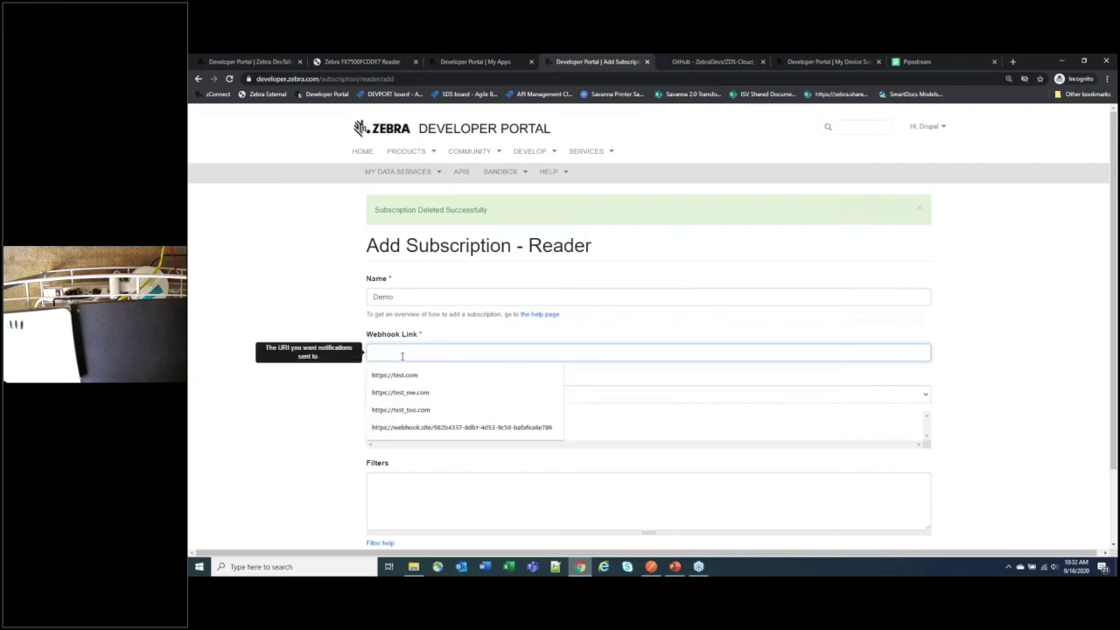
{"action": "key", "text": "ctrl+v"}
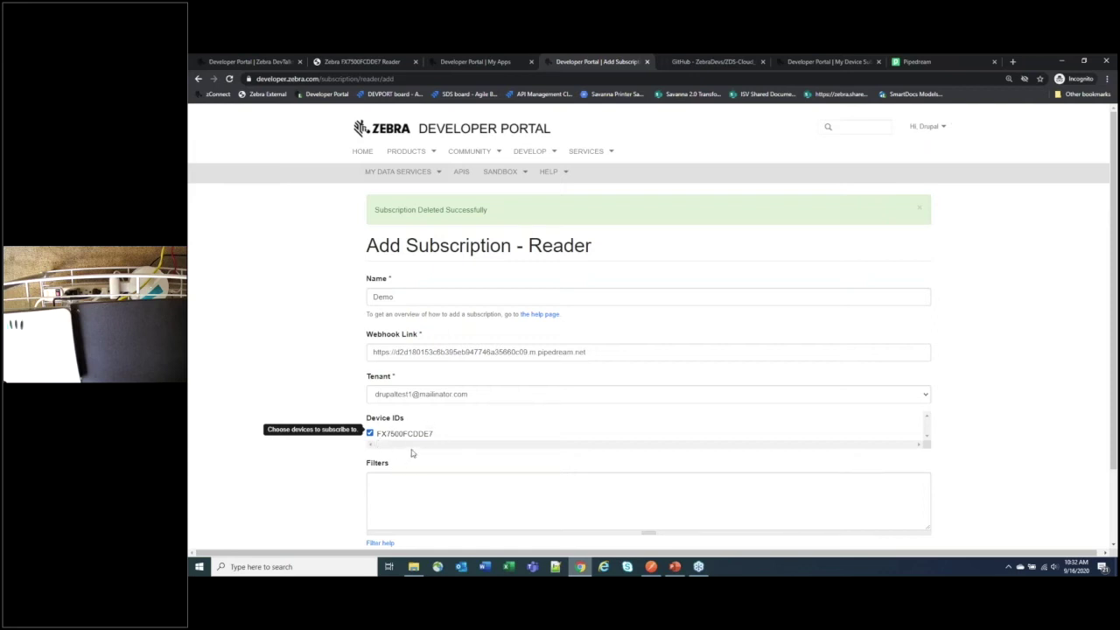
Step: Select device FX7500FCDDE7 for the new subscription
{"action": "left_click", "coordinate": [370, 433]}
{"action": "left_click", "coordinate": [395, 437]}
{"action": "scroll", "coordinate": [411, 477], "scroll_direction": "down", "scroll_amount": 1}
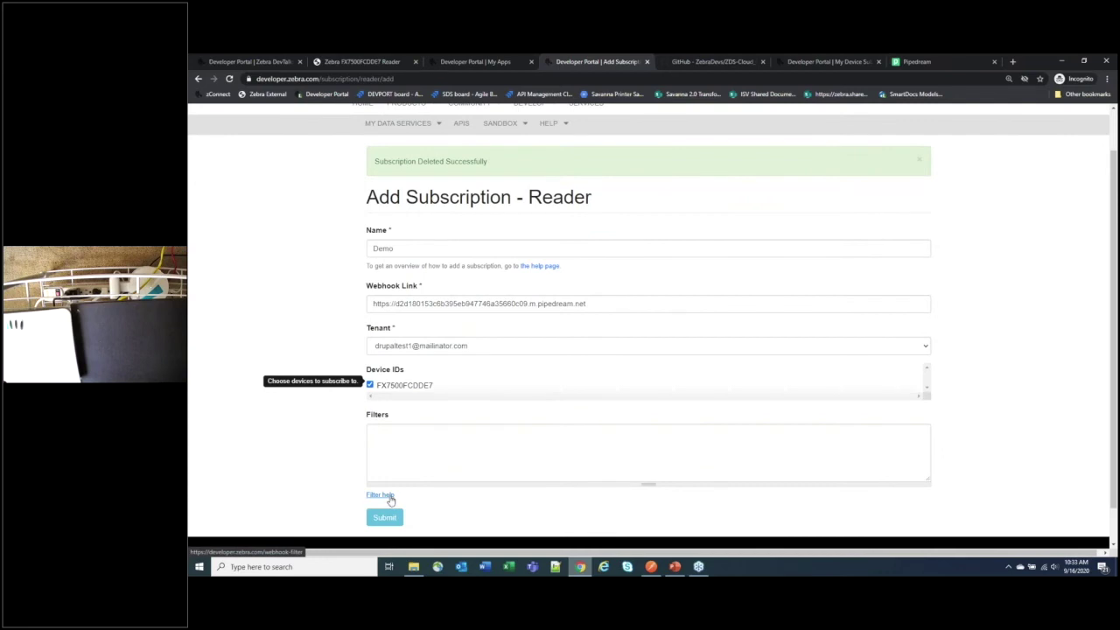
Step: Open the webhook filter help in a new tab and review the jq examples
{"action": "right_click", "coordinate": [389, 497]}
{"action": "left_click", "coordinate": [442, 420]}
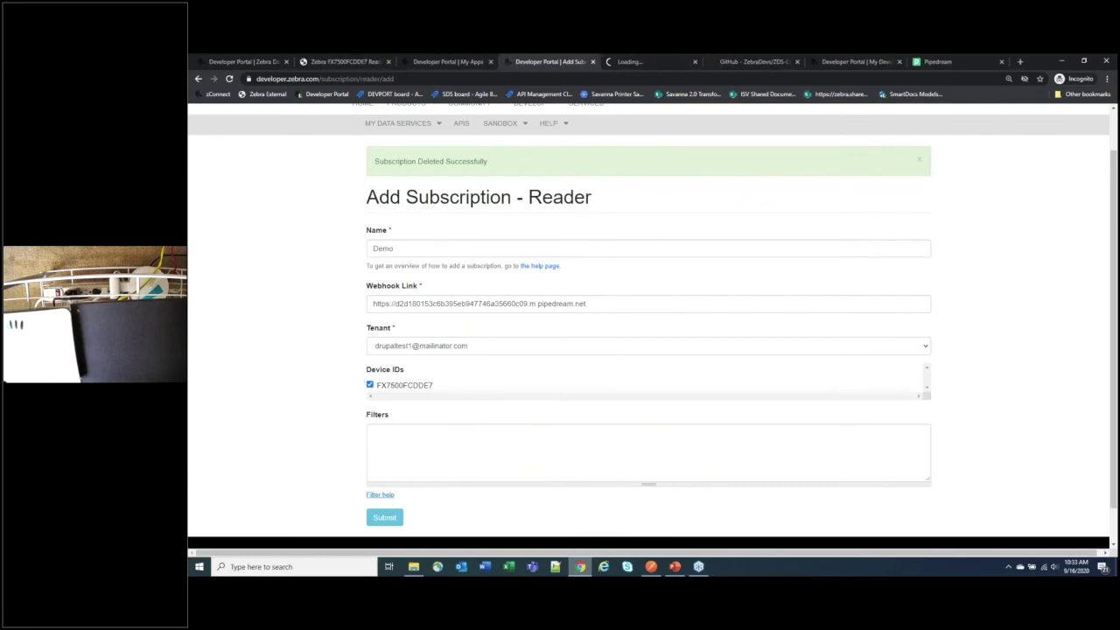
{"action": "left_click", "coordinate": [635, 61]}
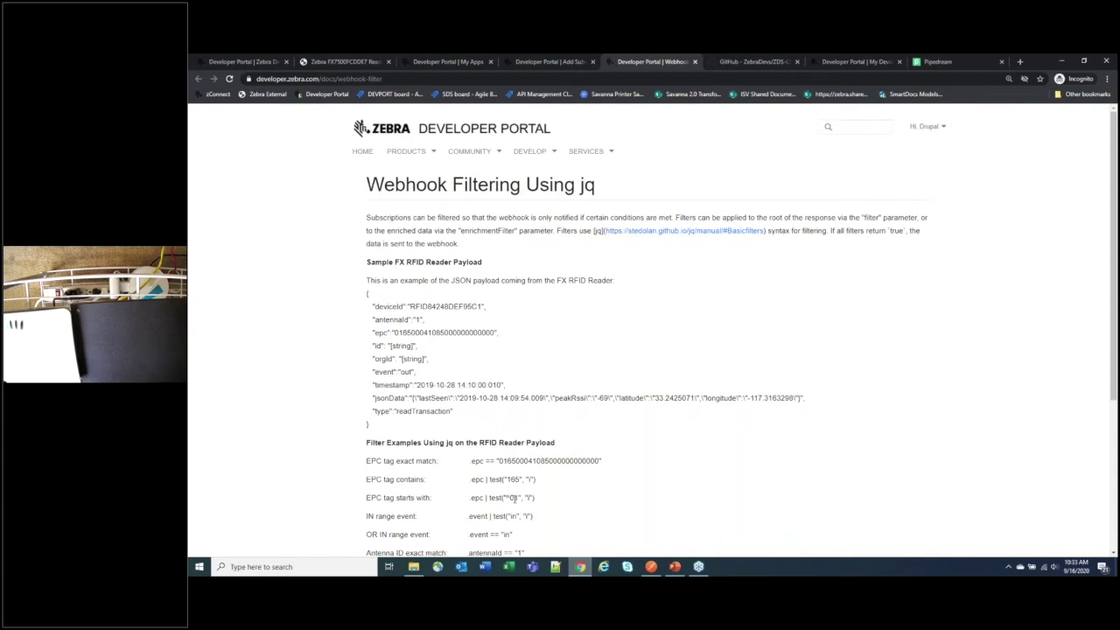
{"action": "left_click", "coordinate": [584, 60]}
Step: Look at the EPC-contains jq example, then submit the Demo subscription with no filter
{"action": "left_click", "coordinate": [405, 442]}
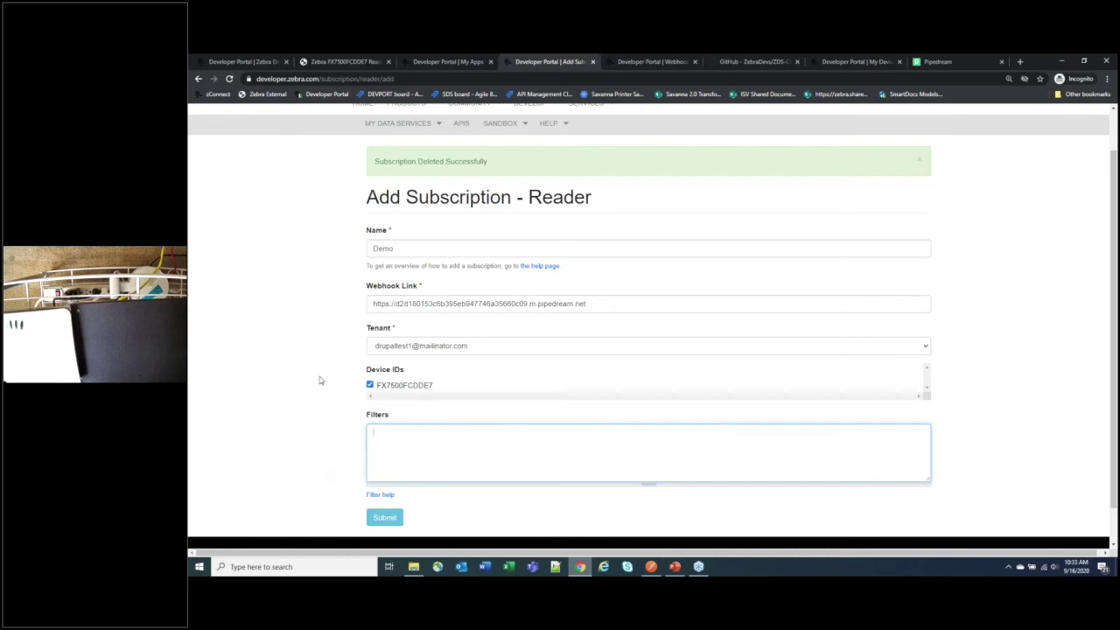
{"action": "left_click", "coordinate": [379, 495]}
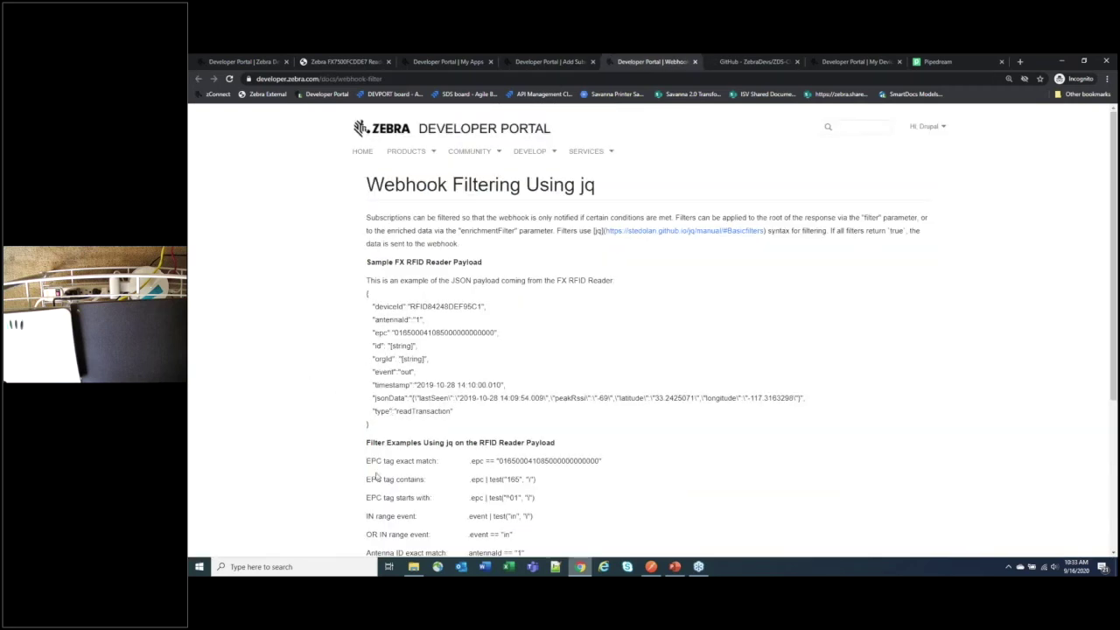
{"action": "left_click_drag", "start_coordinate": [471, 479], "coordinate": [544, 488]}
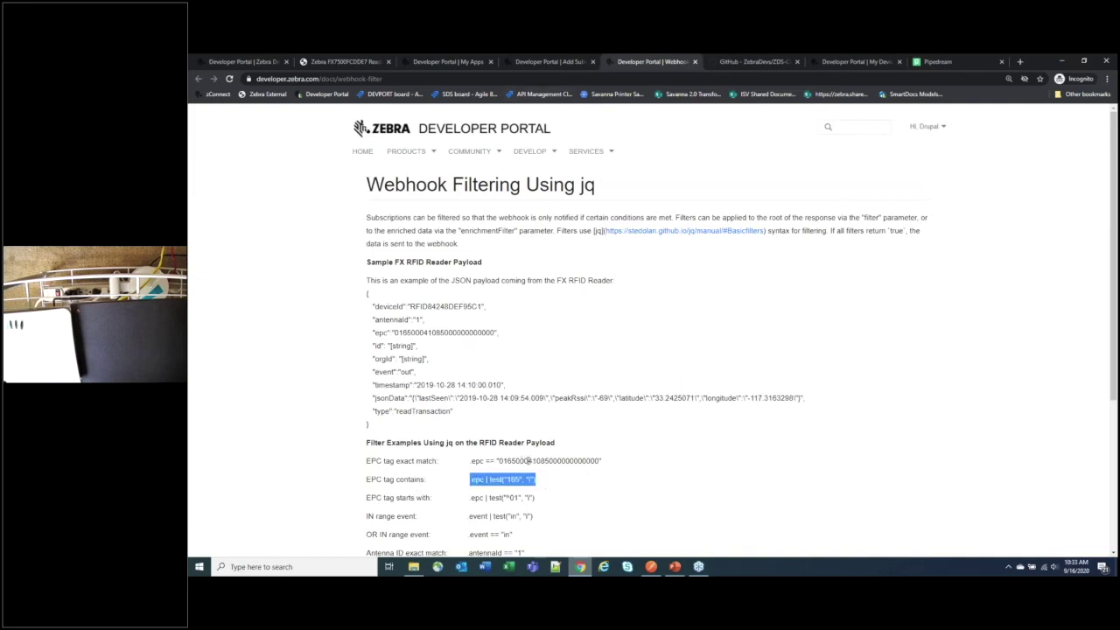
{"action": "left_click", "coordinate": [549, 62]}
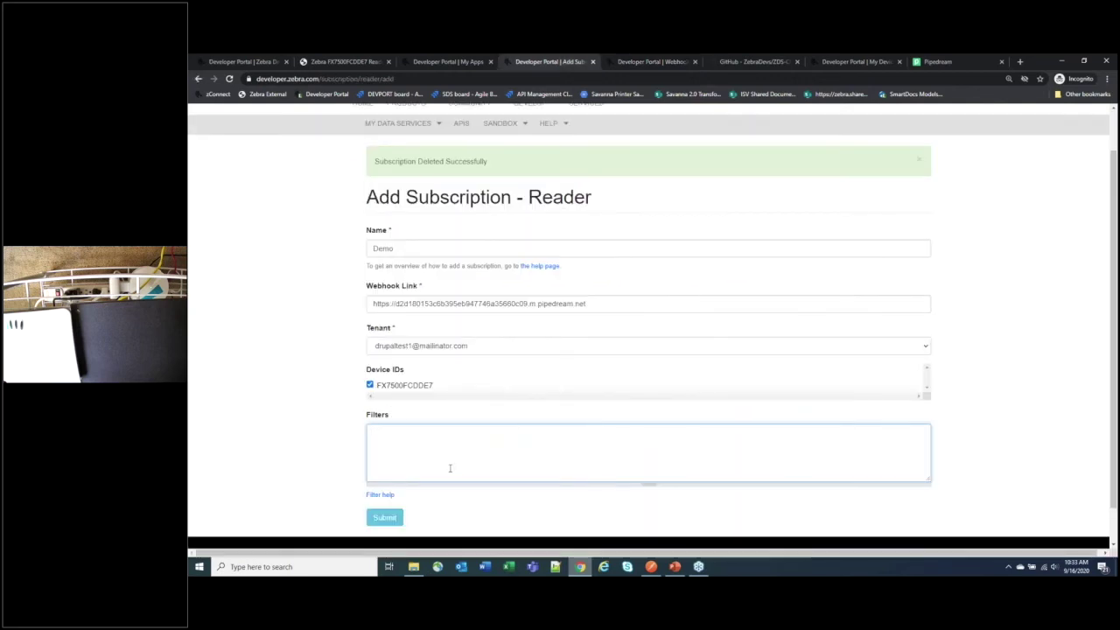
{"action": "left_click", "coordinate": [385, 517]}
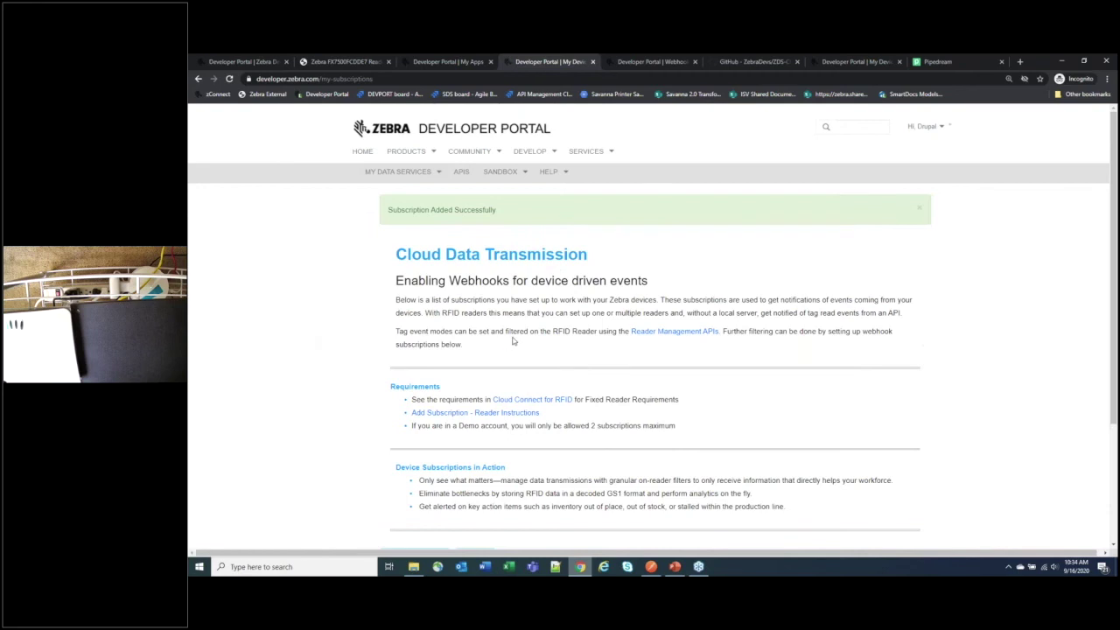
Step: Check the Demo entry for FX7500FCDDE7 in the subscriptions table, then switch to Pipedream
{"action": "scroll", "coordinate": [513, 341], "scroll_direction": "down", "scroll_amount": 3}
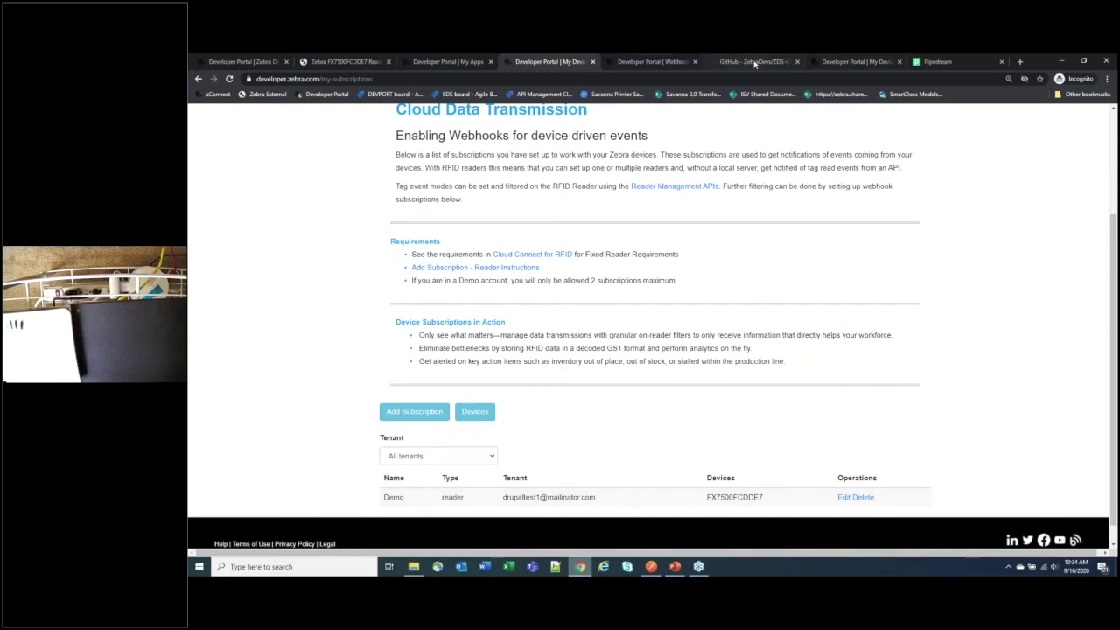
{"action": "left_click", "coordinate": [938, 61]}
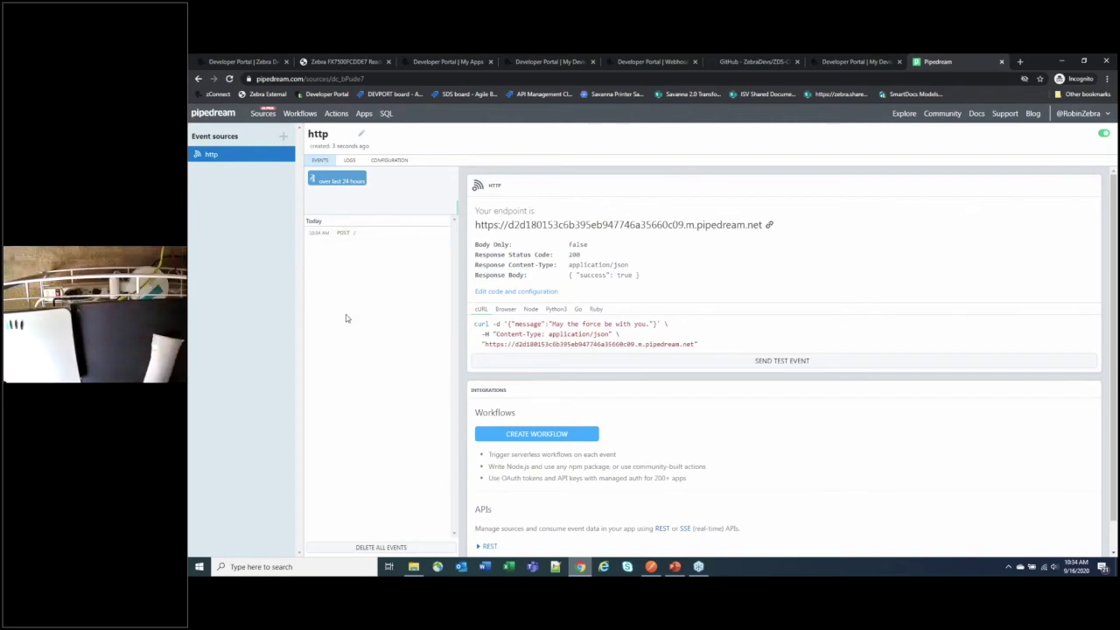
Step: Open three received POST events in turn and expand each one's bodyRaw JSON
{"action": "left_click", "coordinate": [353, 236]}
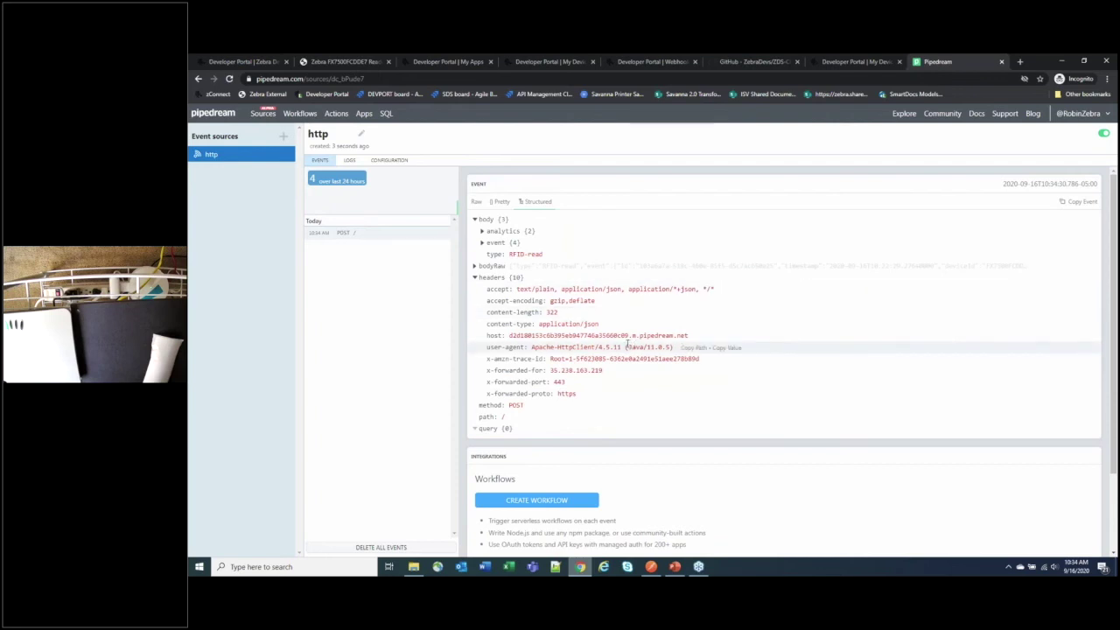
{"action": "scroll", "coordinate": [626, 343], "scroll_direction": "down", "scroll_amount": 1}
{"action": "left_click", "coordinate": [474, 218]}
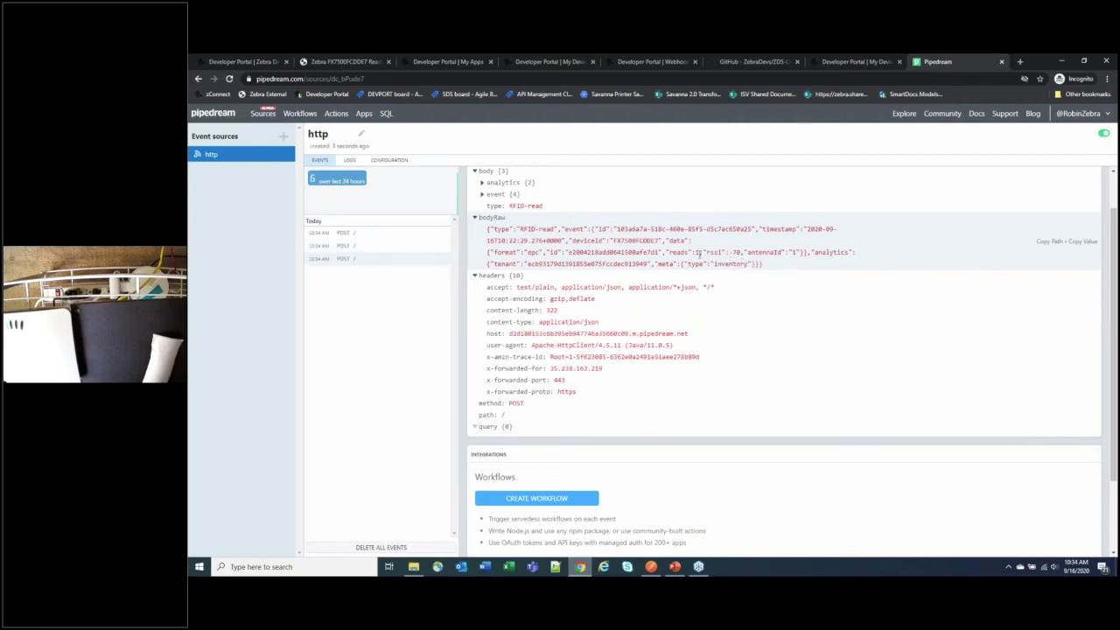
{"action": "left_click", "coordinate": [346, 250]}
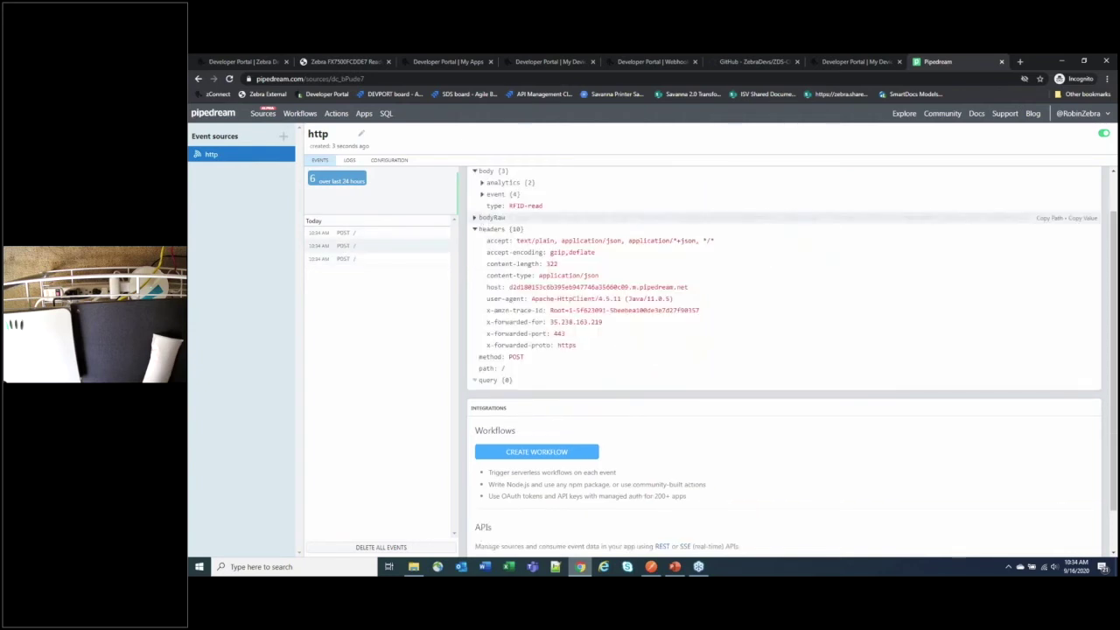
{"action": "left_click", "coordinate": [486, 218]}
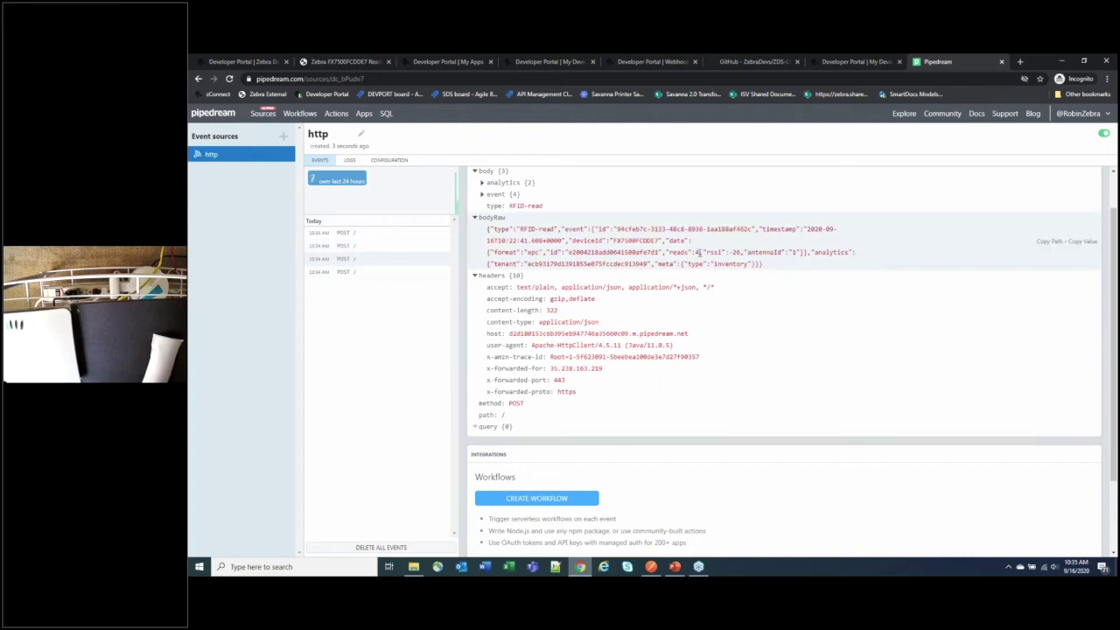
{"action": "left_click", "coordinate": [328, 246]}
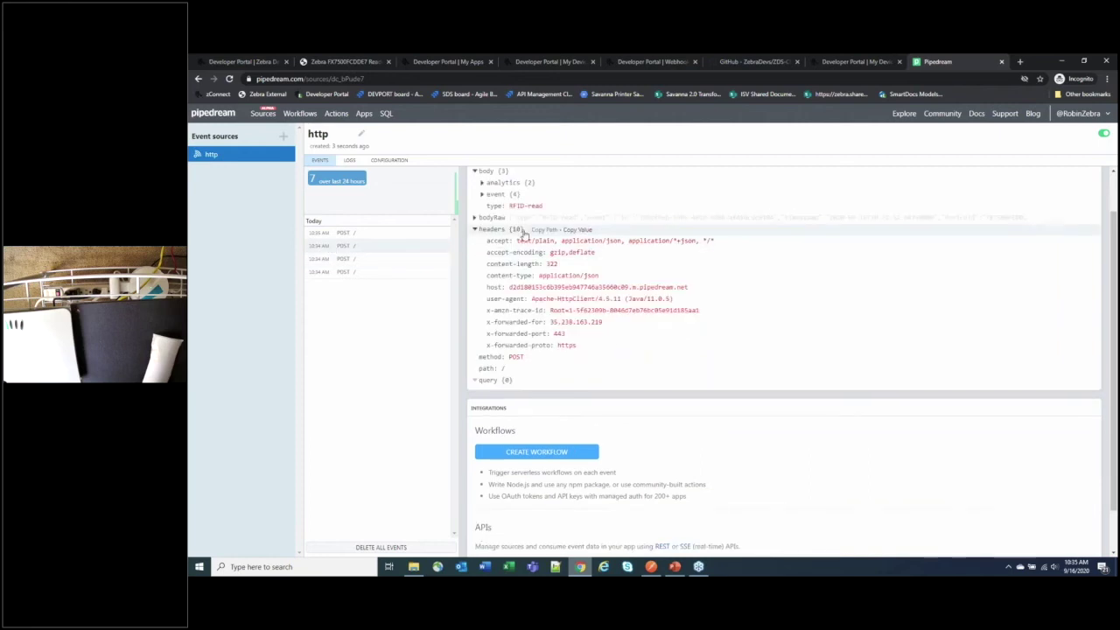
{"action": "left_click", "coordinate": [476, 218]}
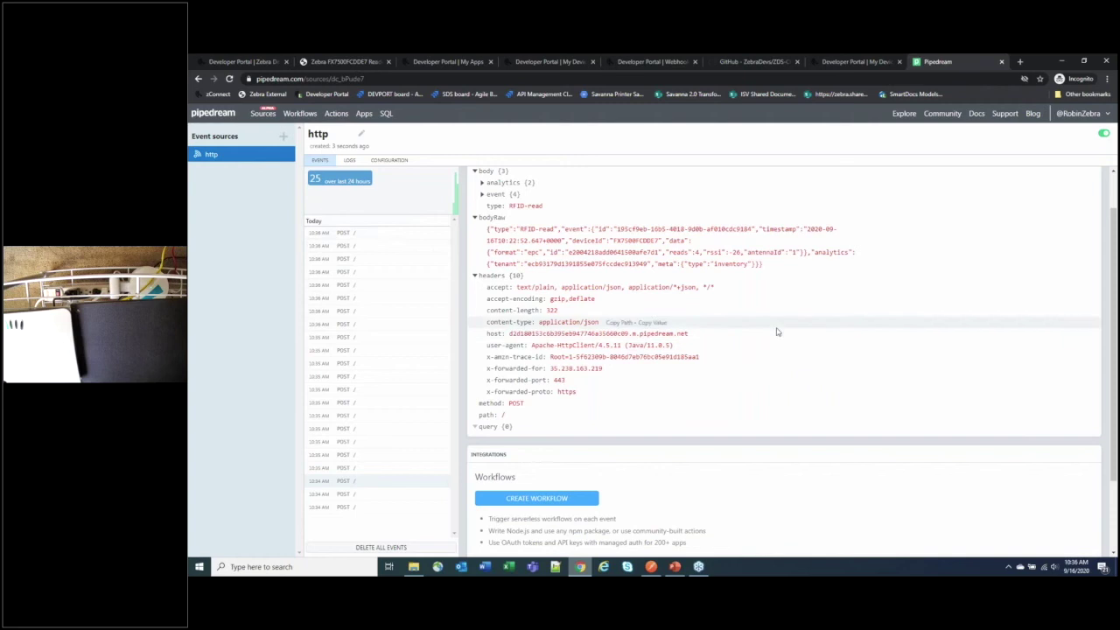
Step: Send the Set Stop PUT request in Postman to stop the reader's tag reading
{"action": "left_click", "coordinate": [651, 567]}
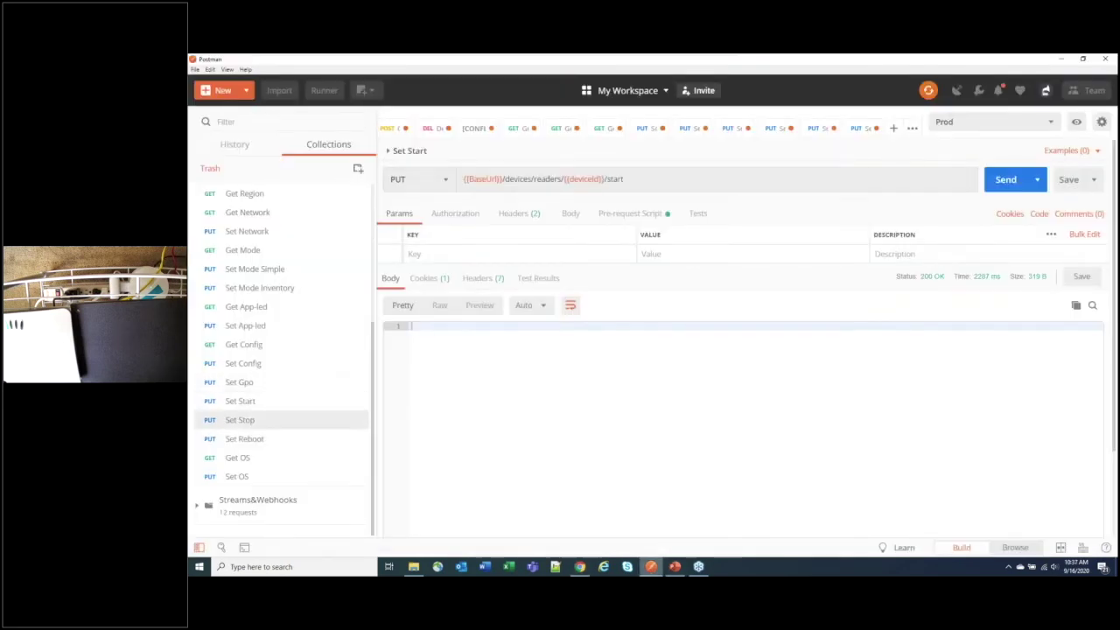
{"action": "left_click", "coordinate": [1005, 182]}
Step: Minimize Postman and go from Pipedream to the My Device Subscriptions page
{"action": "left_click", "coordinate": [1061, 58]}
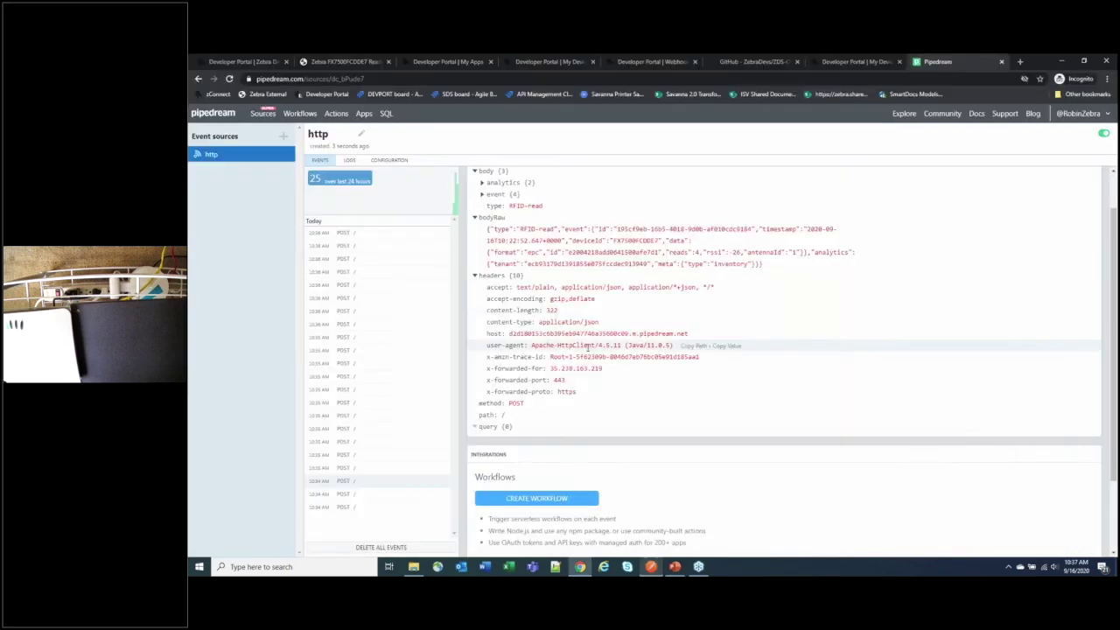
{"action": "left_click", "coordinate": [550, 62]}
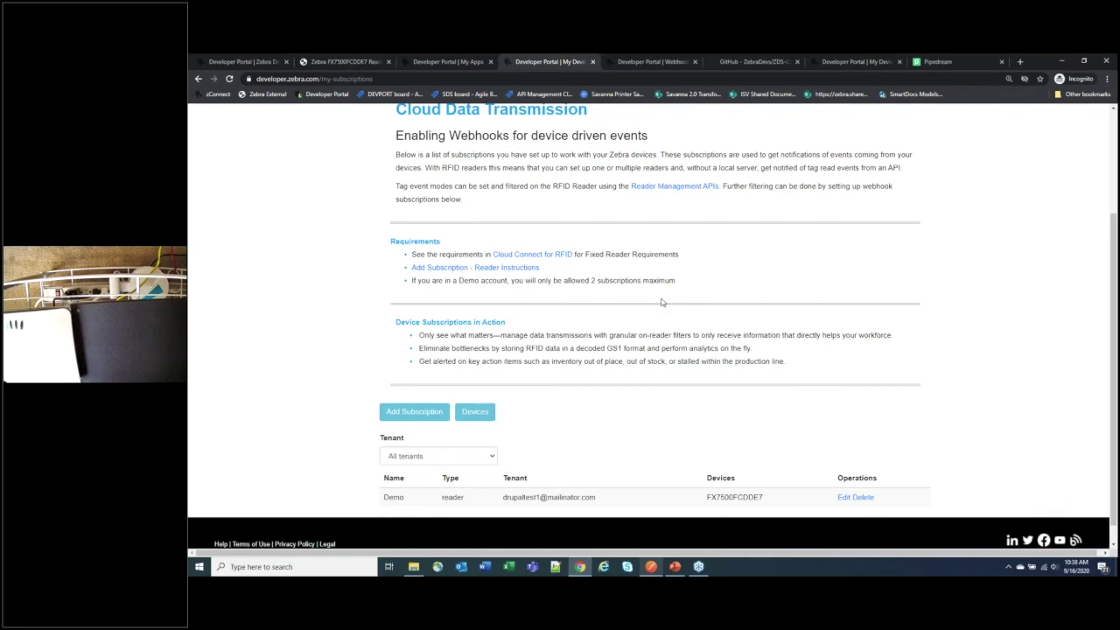
Step: Switch to the DevTalks Community Day tab and go to the Developer Portal home page
{"action": "scroll", "coordinate": [661, 302], "scroll_direction": "up", "scroll_amount": 5}
{"action": "left_click", "coordinate": [267, 63]}
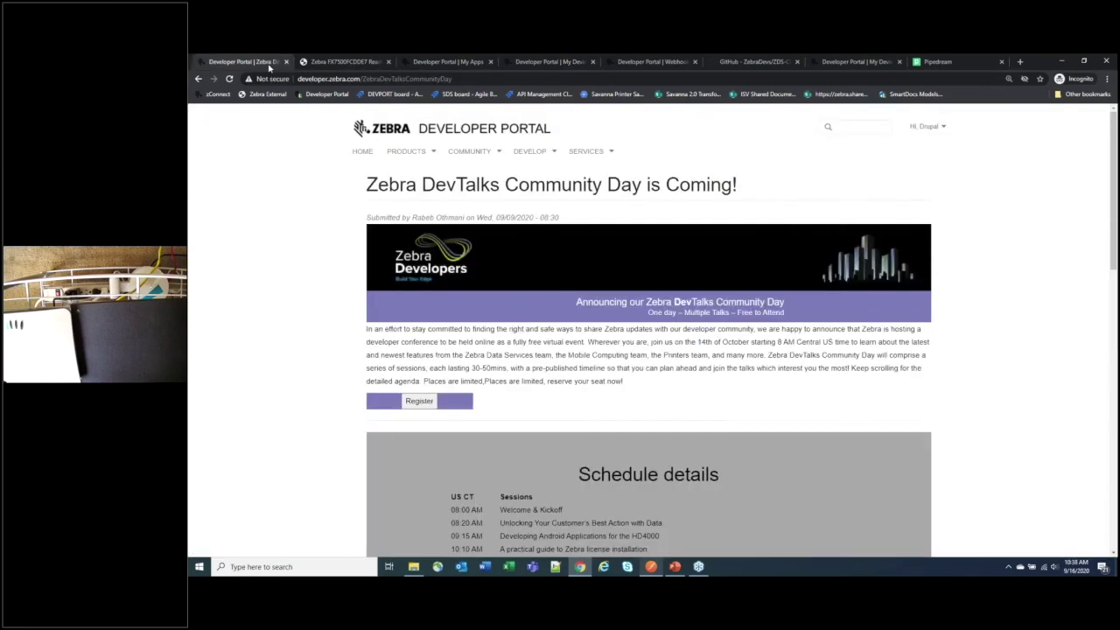
{"action": "left_click", "coordinate": [360, 154]}
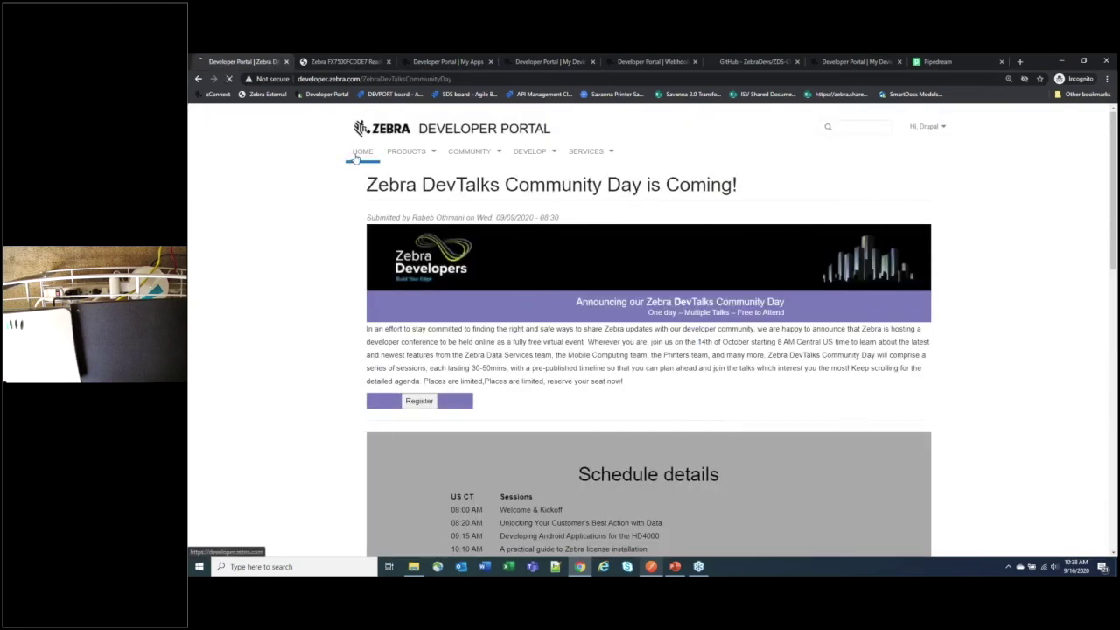
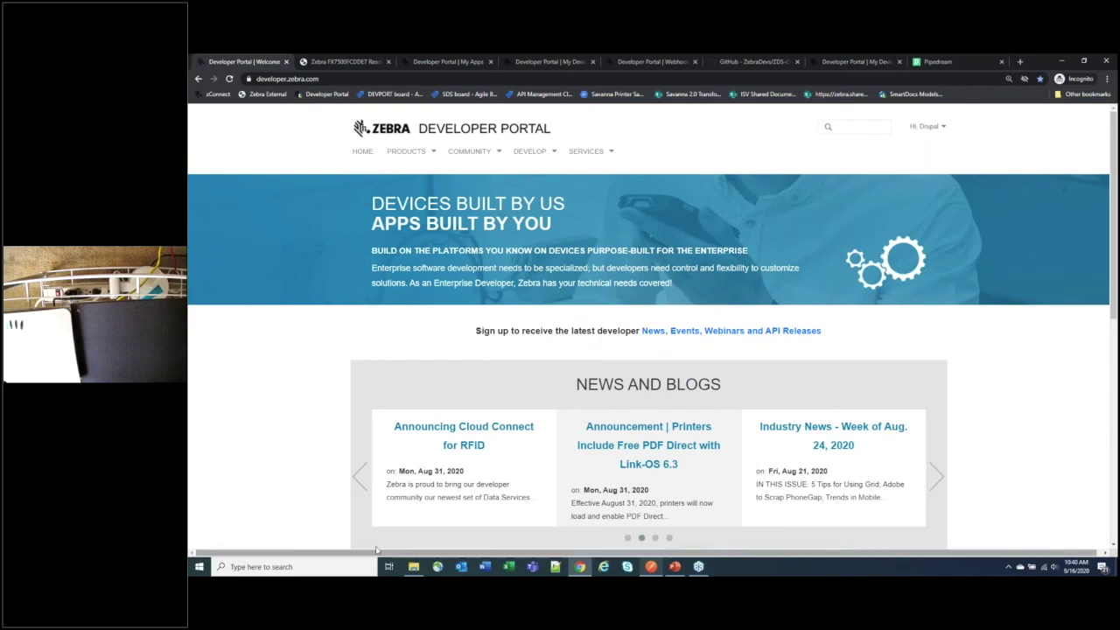
Step: Switch from the portal to Postman's Set Stop request for the reader
{"action": "key", "text": "alt+Tab"}
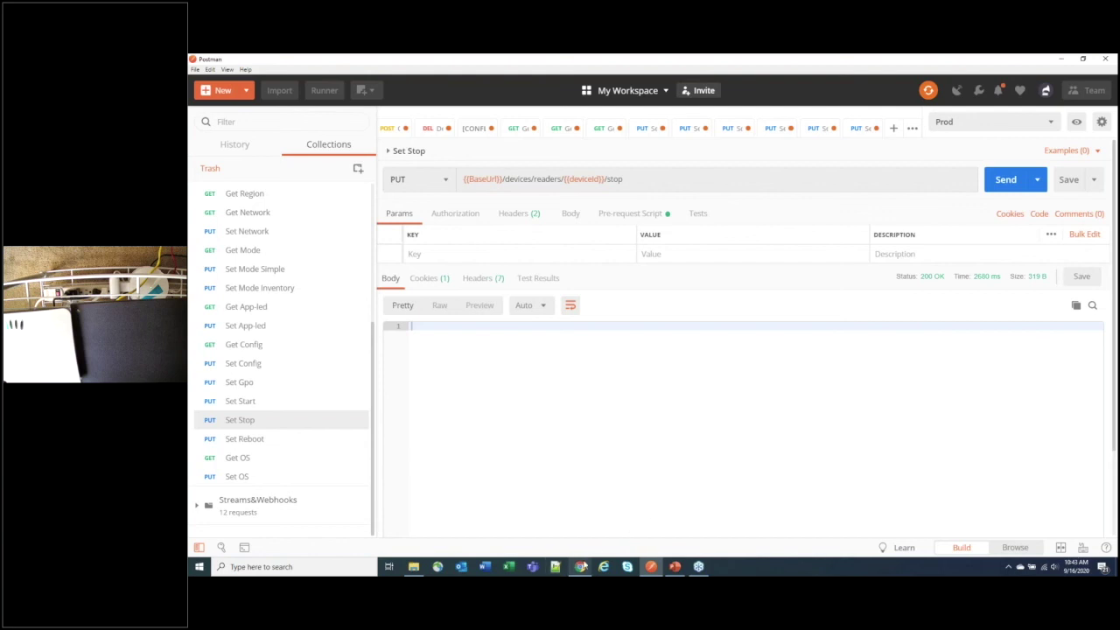
Step: Back in Chrome, glance at the jq filtering examples, then list subscriptions to find the FX7500 Demo entry
{"action": "left_click", "coordinate": [580, 567]}
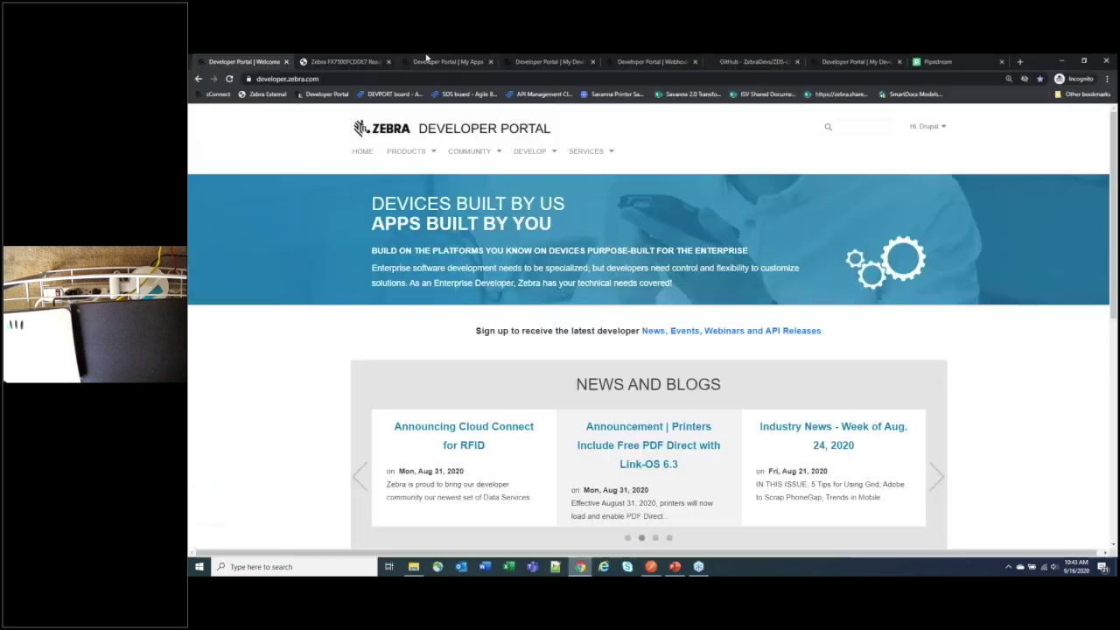
{"action": "left_click", "coordinate": [614, 63]}
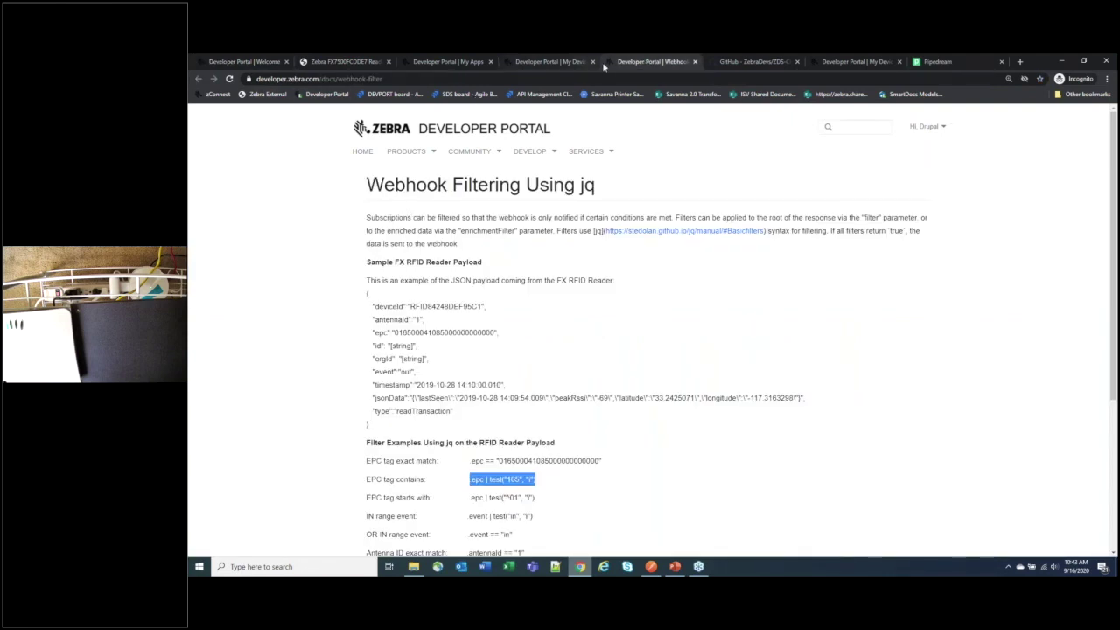
{"action": "left_click", "coordinate": [565, 63]}
{"action": "left_click", "coordinate": [419, 173]}
{"action": "left_click", "coordinate": [397, 247]}
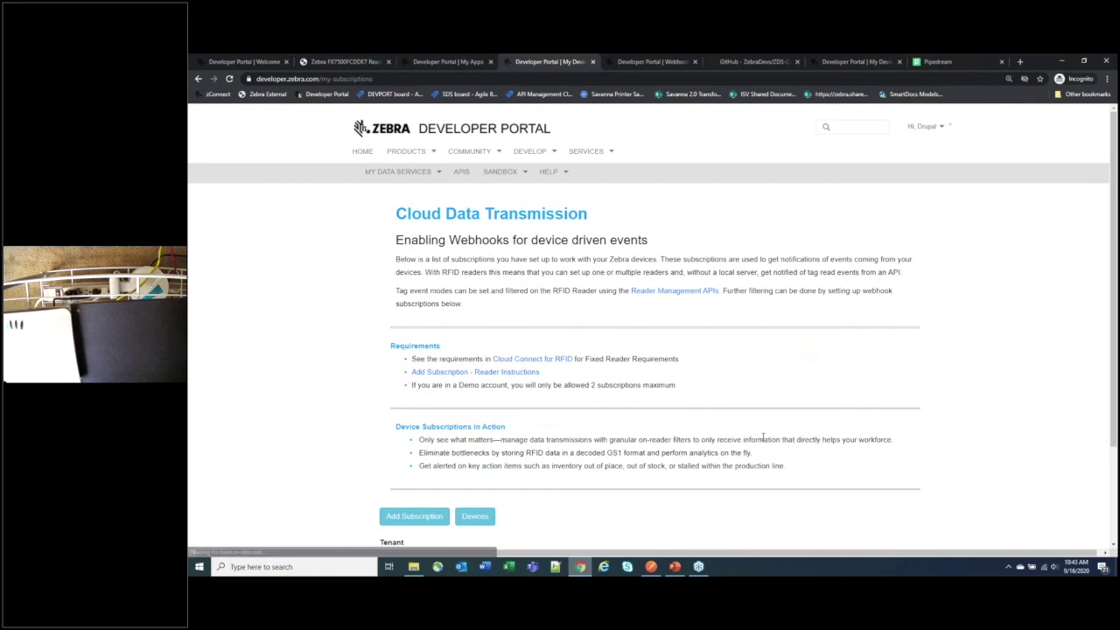
{"action": "scroll", "coordinate": [456, 447], "scroll_direction": "down", "scroll_amount": 3}
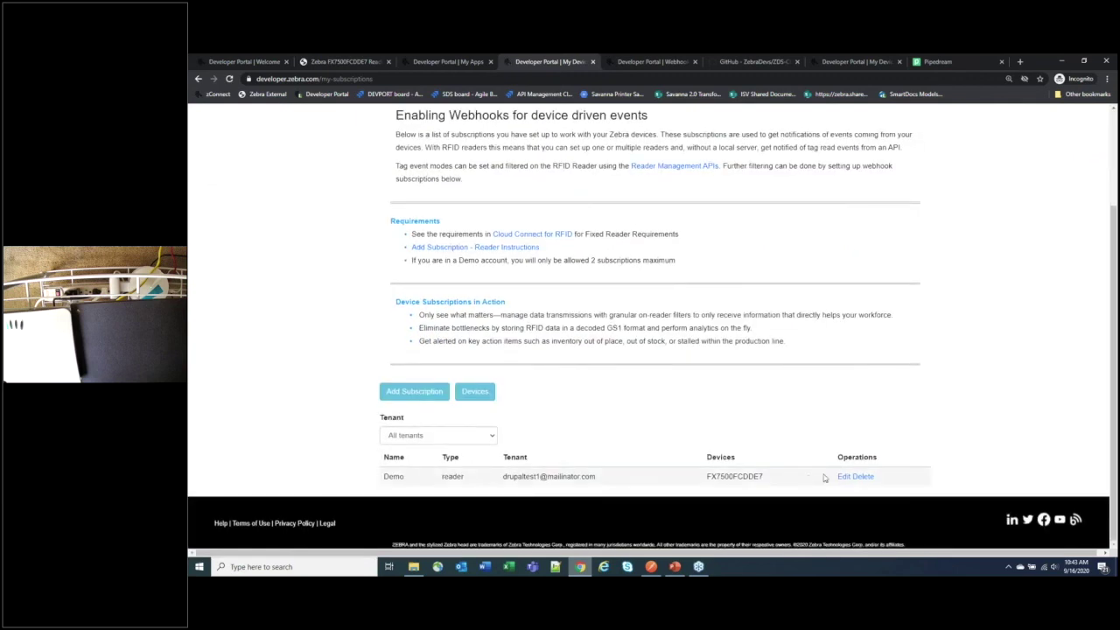
Step: Edit the Demo subscription and check its webhook link, FX7500FCDDE7 device and empty Filters
{"action": "left_click", "coordinate": [843, 477]}
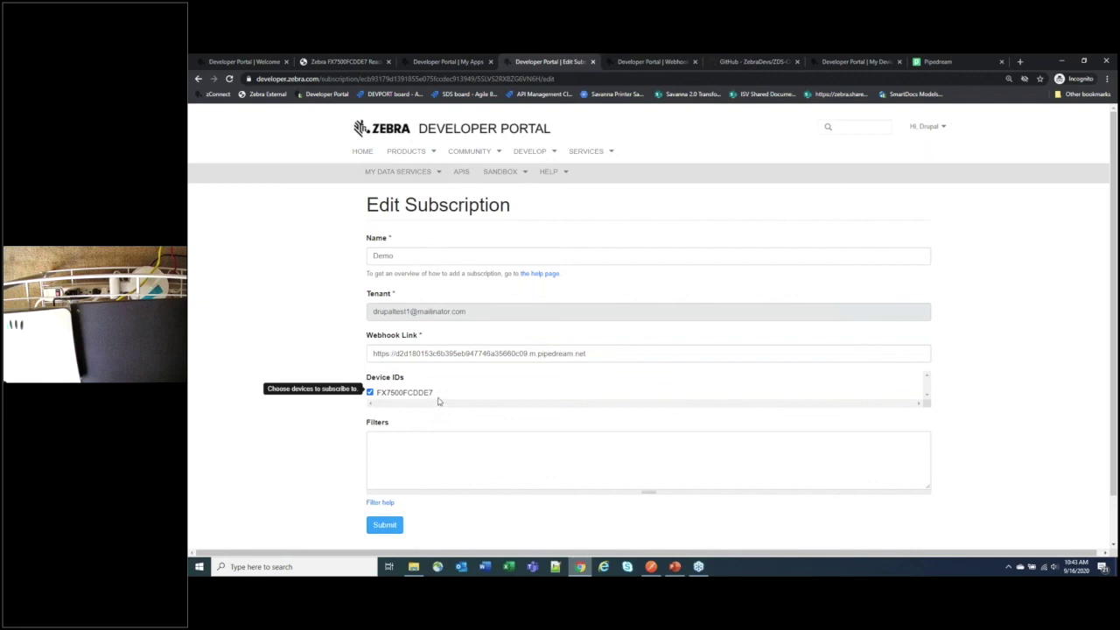
{"action": "left_click", "coordinate": [600, 357]}
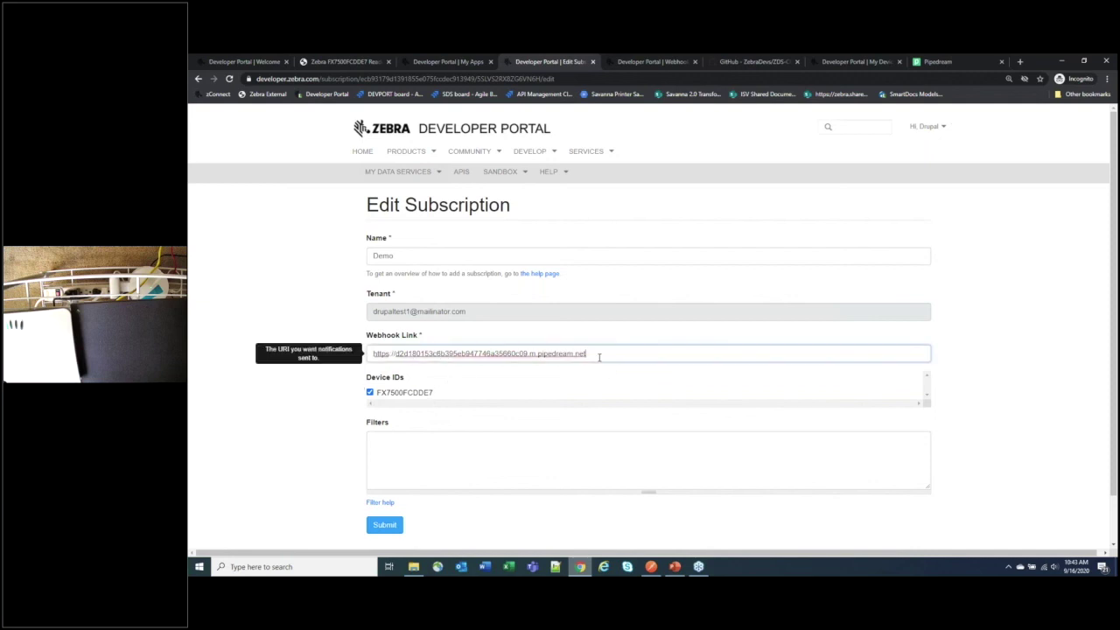